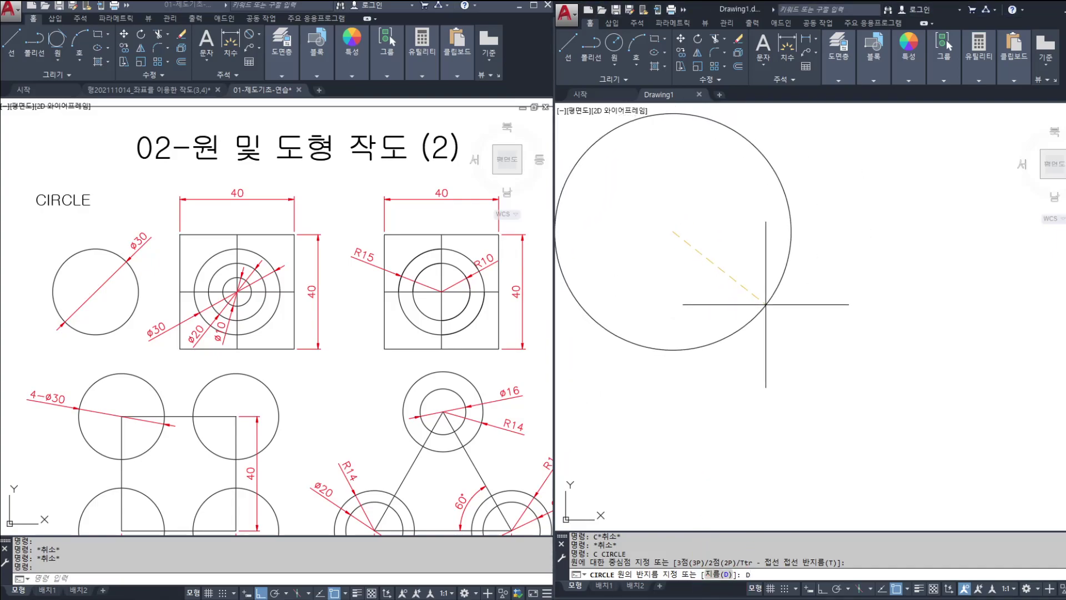
Complete the circle at the chosen centre point with a diameter of 30.
{"action": "key", "text": "Return"}
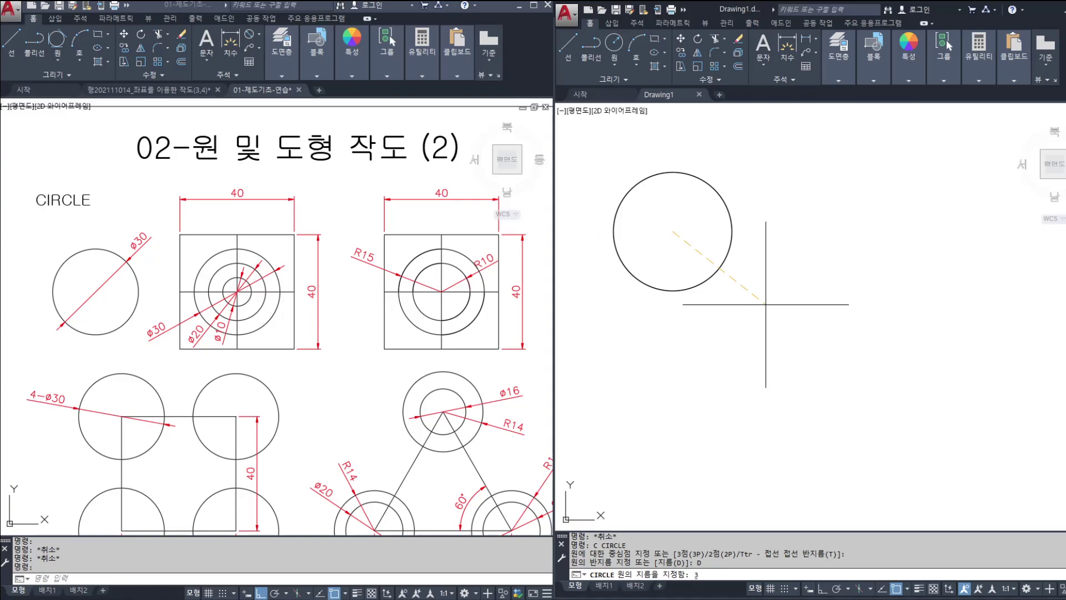
{"action": "key", "text": "Return"}
{"action": "scroll", "coordinate": [696, 223], "scroll_direction": "up", "scroll_amount": 6}
{"action": "scroll", "coordinate": [594, 236], "scroll_direction": "up", "scroll_amount": 2}
{"action": "middle_click_drag", "start_coordinate": [612, 241], "coordinate": [650, 240]}
{"action": "scroll", "coordinate": [647, 238], "scroll_direction": "up", "scroll_amount": 4}
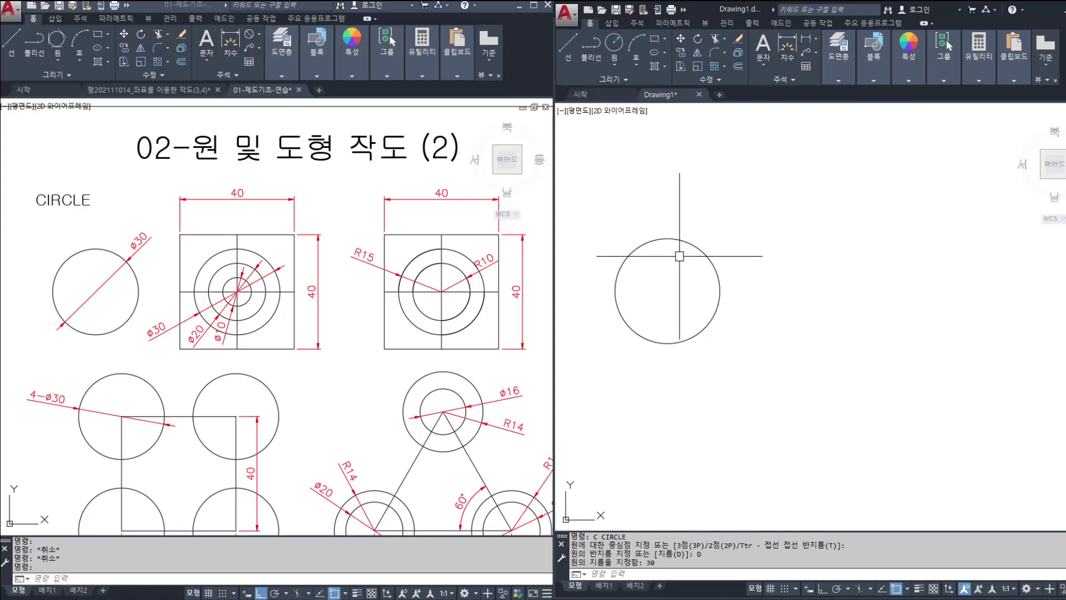
{"action": "middle_click_drag", "start_coordinate": [711, 219], "coordinate": [669, 213]}
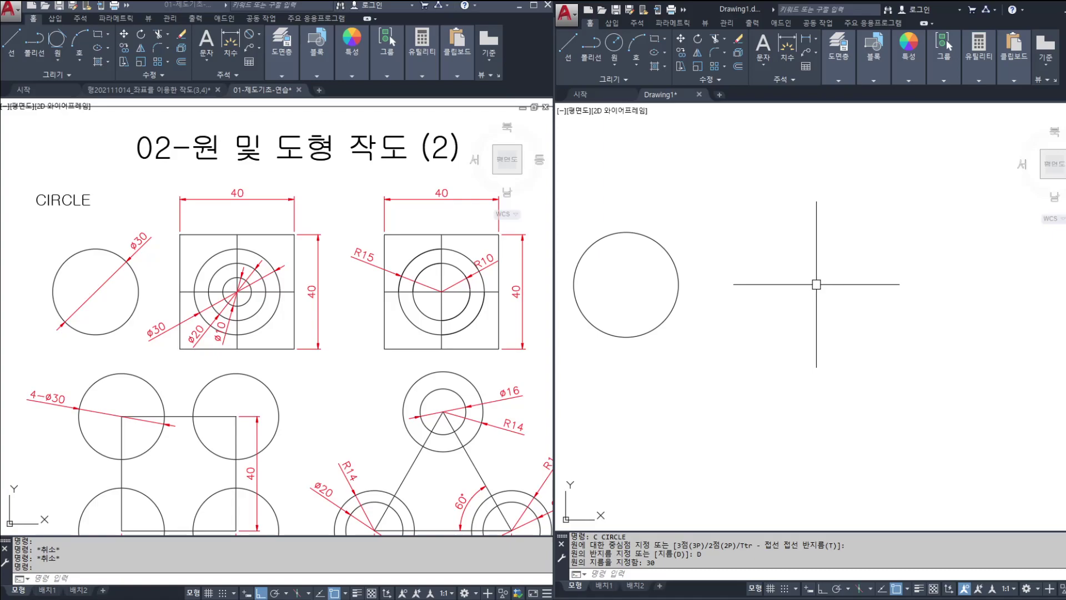
{"action": "type", "text": "s"}
{"action": "key", "text": "Escape"}
{"action": "key", "text": "Escape"}
{"action": "key", "text": "Escape"}
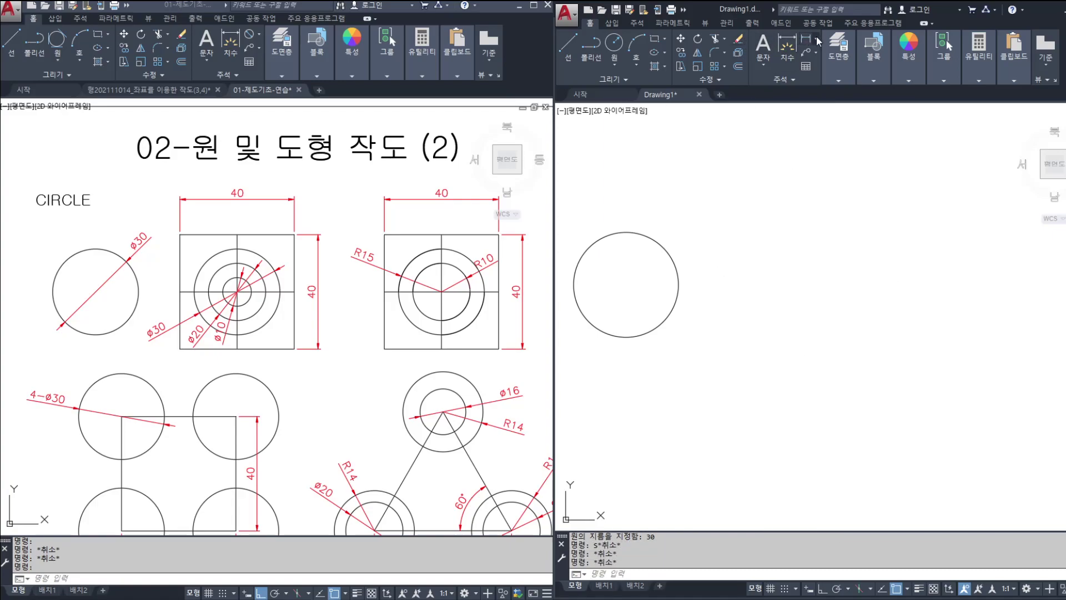
Add a diameter dimension to the circle, with its text outside the upper-right part of the circle.
{"action": "left_click", "coordinate": [814, 38]}
{"action": "left_click", "coordinate": [811, 173]}
{"action": "left_click", "coordinate": [635, 232]}
{"action": "scroll", "coordinate": [643, 245], "scroll_direction": "up", "scroll_amount": 2}
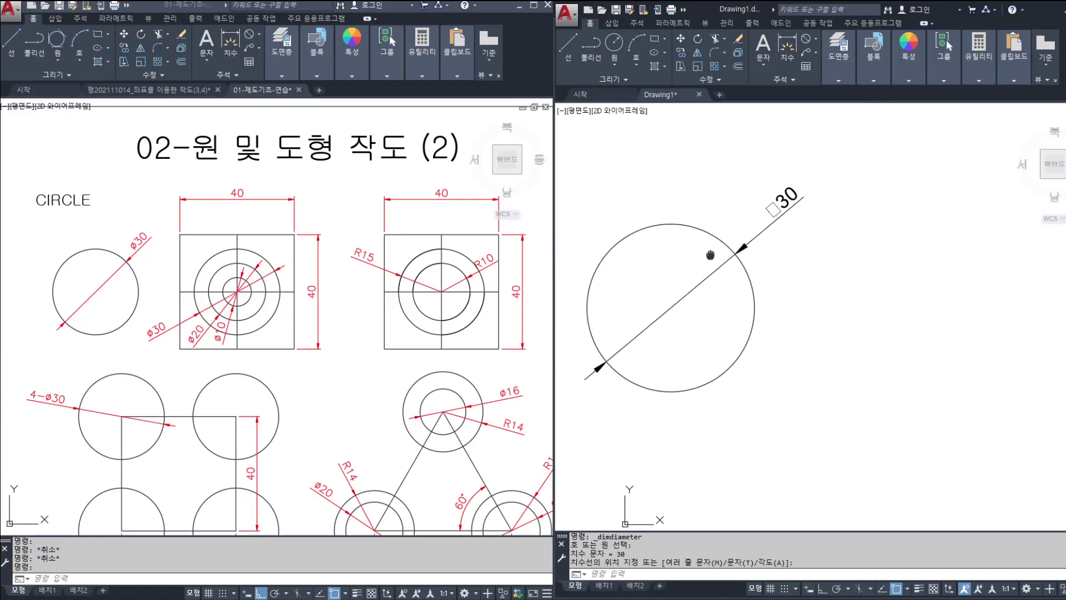
{"action": "left_click", "coordinate": [775, 222]}
{"action": "key", "text": "Escape"}
{"action": "key", "text": "Escape"}
{"action": "key", "text": "Escape"}
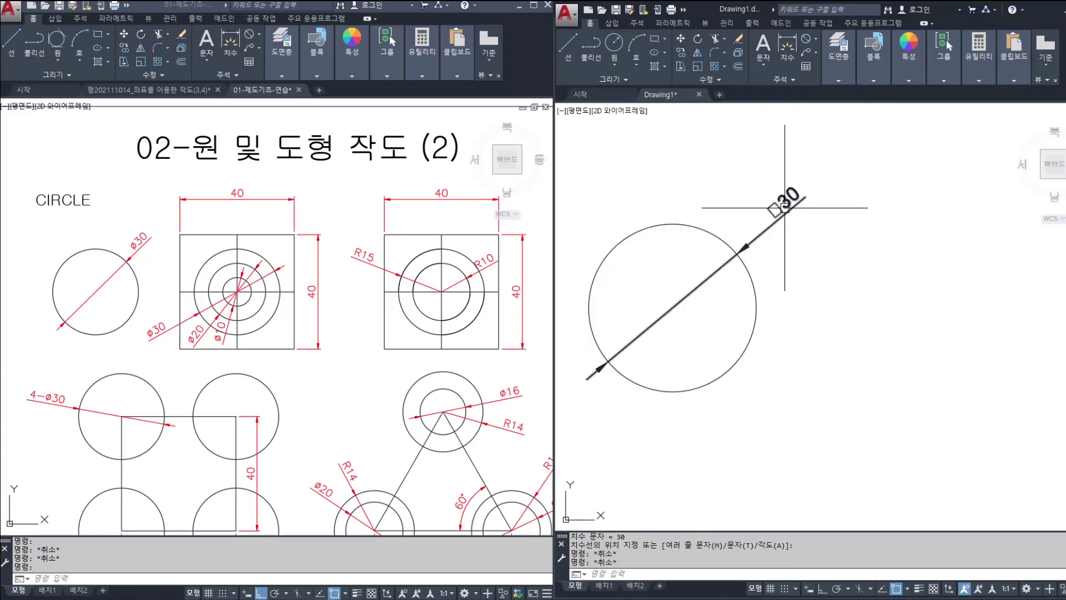
Change the font of the Standard text style to 굴림 and apply it.
{"action": "type", "text": "st"}
{"action": "key", "text": "Return"}
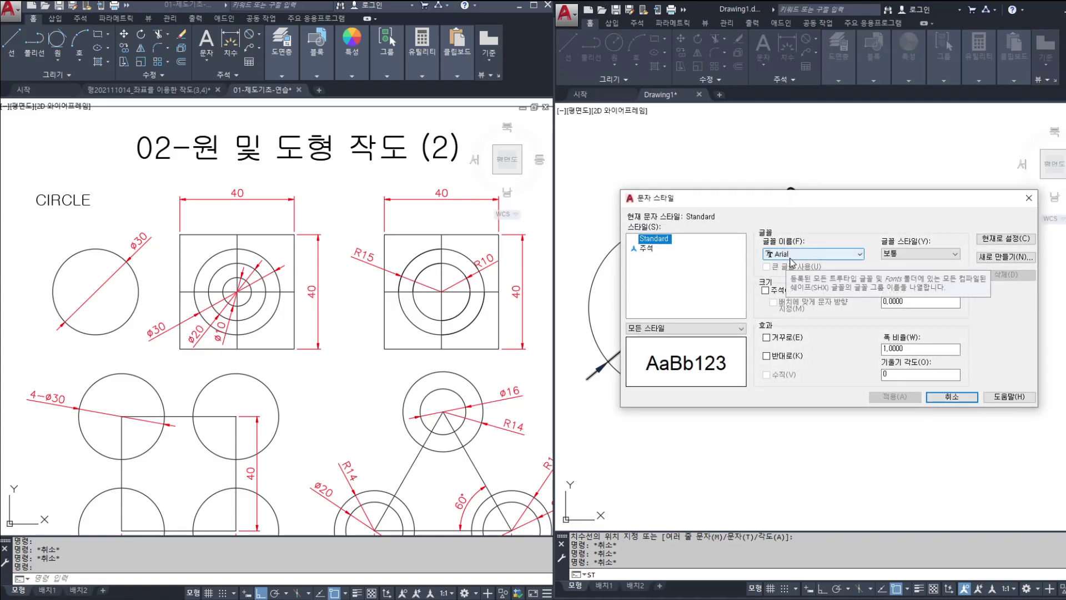
{"action": "left_click", "coordinate": [790, 257]}
{"action": "left_click_drag", "start_coordinate": [890, 308], "coordinate": [892, 393]}
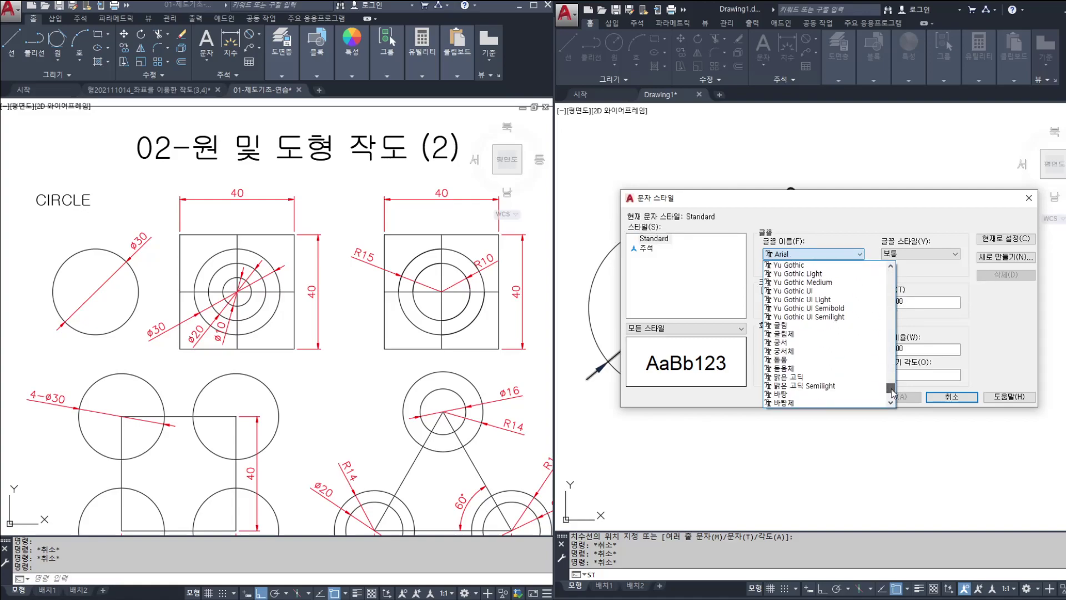
{"action": "left_click", "coordinate": [806, 326]}
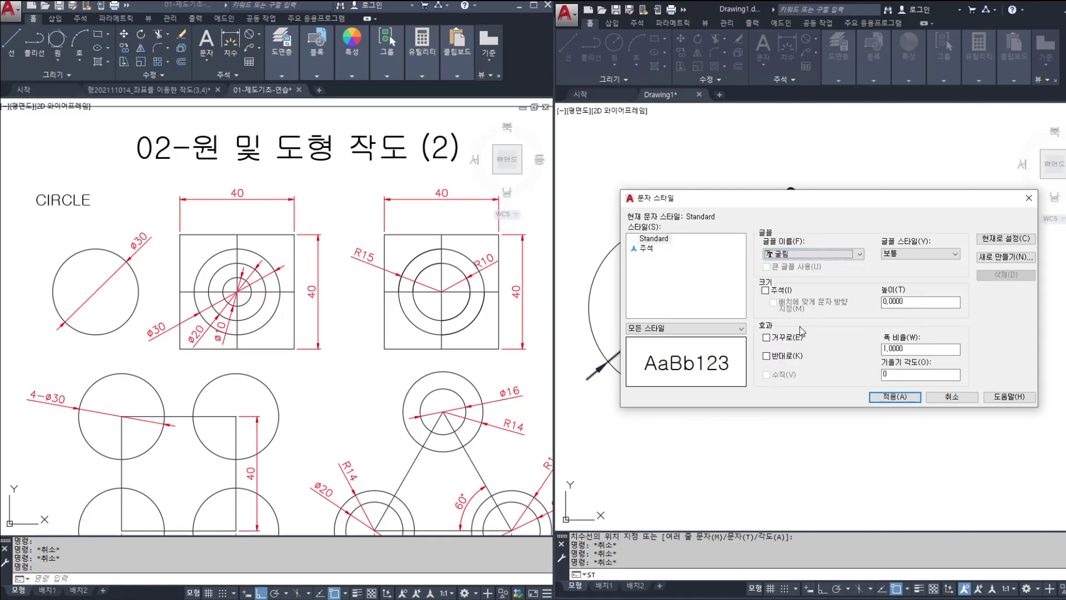
{"action": "left_click", "coordinate": [892, 398]}
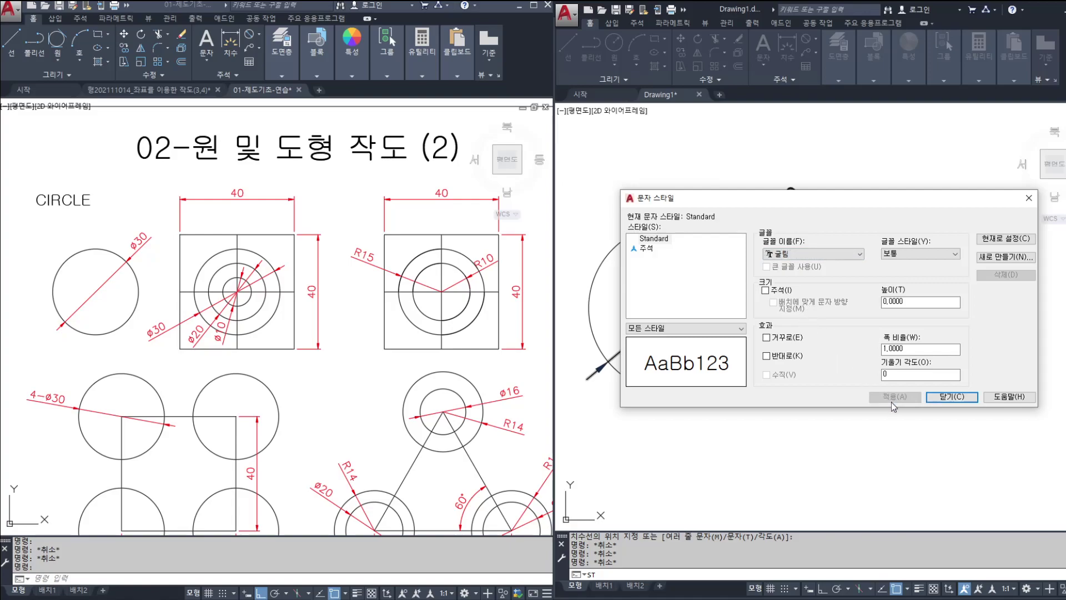
{"action": "left_click", "coordinate": [945, 397]}
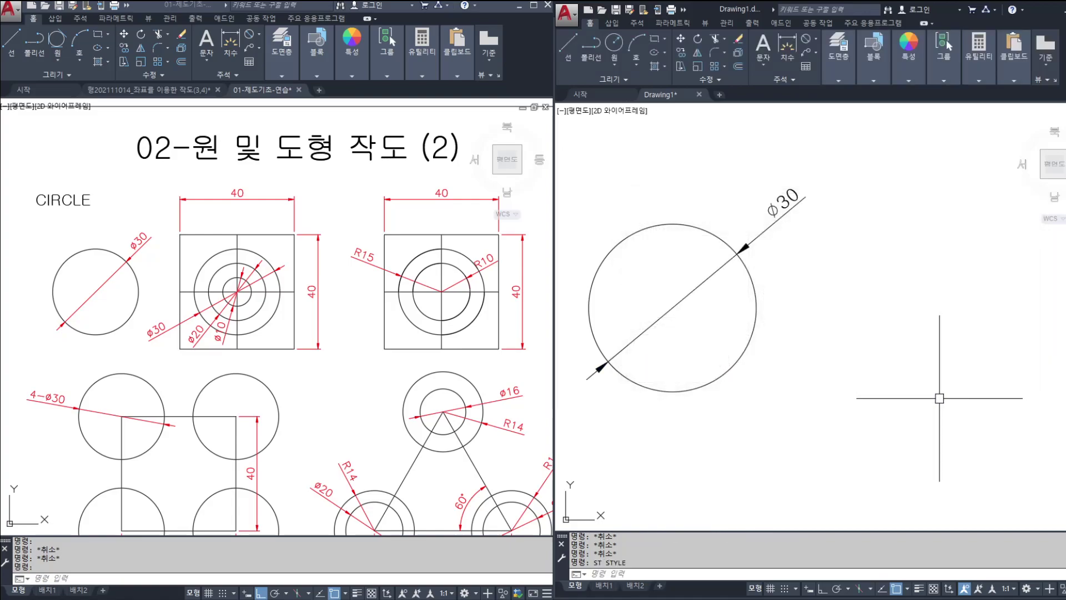
Turn on orthogonal mode for line drawing and turn off annotation visibility (ANNOALLVISIBLE 0).
{"action": "middle_click_drag", "start_coordinate": [968, 333], "coordinate": [744, 312]}
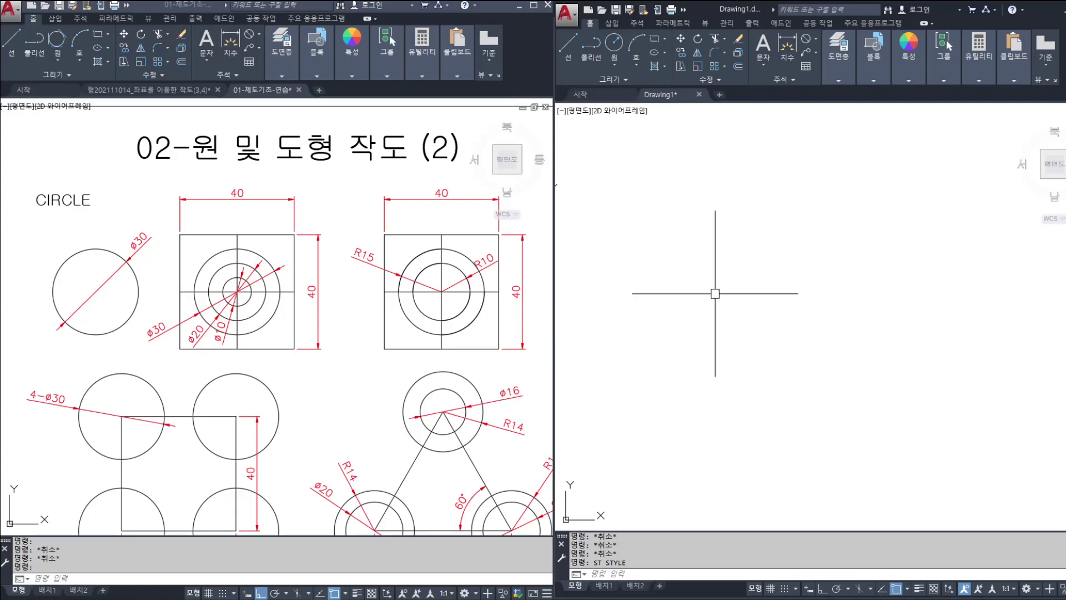
{"action": "type", "text": "l"}
{"action": "key", "text": "Return"}
{"action": "left_click", "coordinate": [686, 222]}
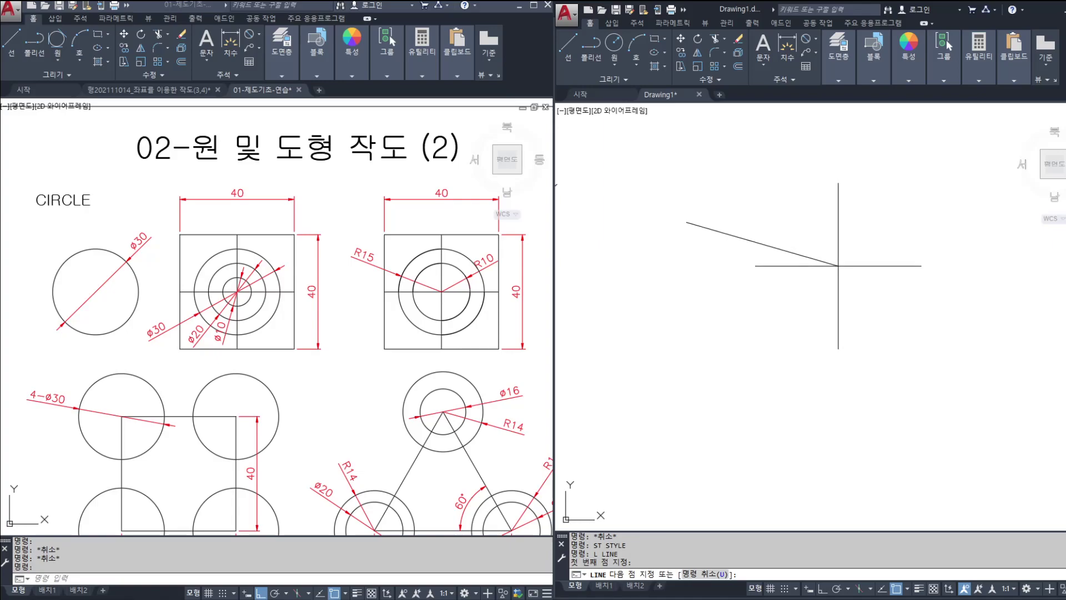
{"action": "key", "text": "F8"}
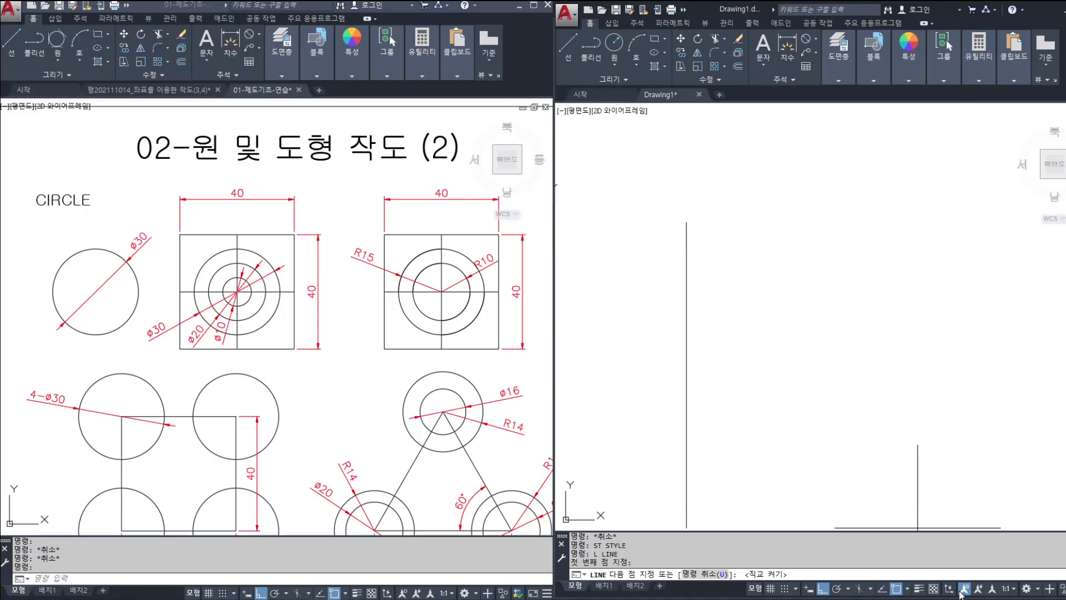
{"action": "left_click", "coordinate": [962, 590]}
Draw a 40 by 40 square with connected lines in the empty area beside the dimensioned circle, closing it at the start point.
{"action": "type", "text": "l"}
{"action": "key", "text": "Return"}
{"action": "left_click", "coordinate": [663, 212]}
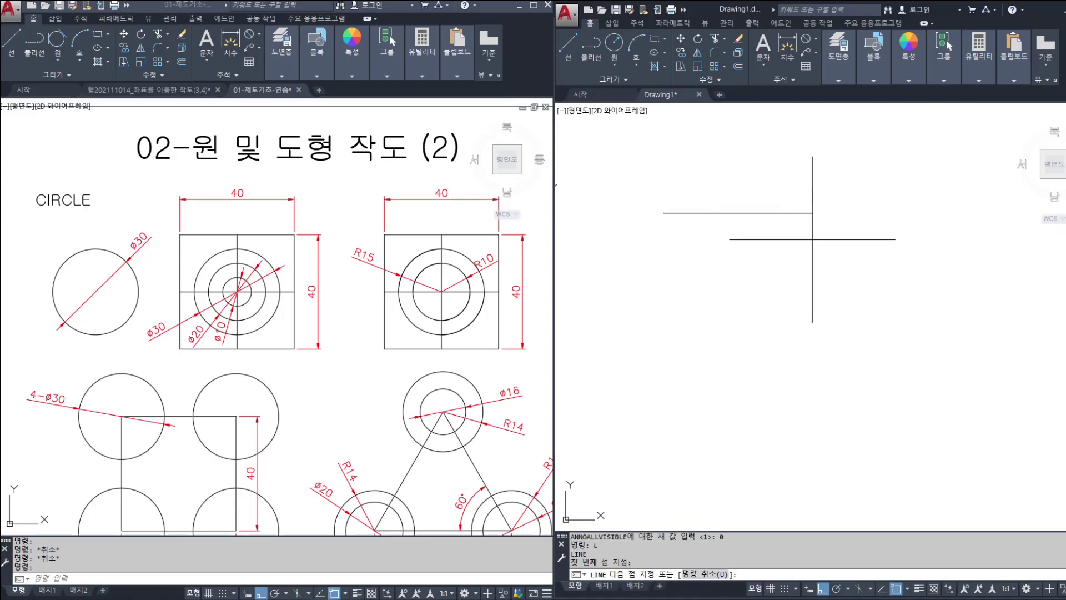
{"action": "type", "text": "40"}
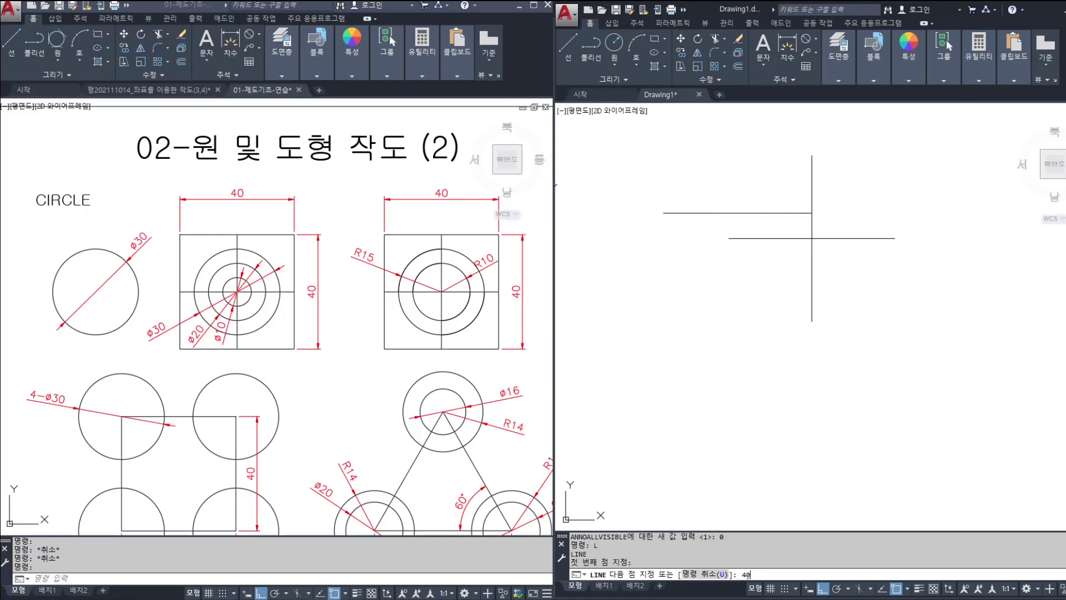
{"action": "key", "text": "Return"}
{"action": "type", "text": "40"}
{"action": "key", "text": "Return"}
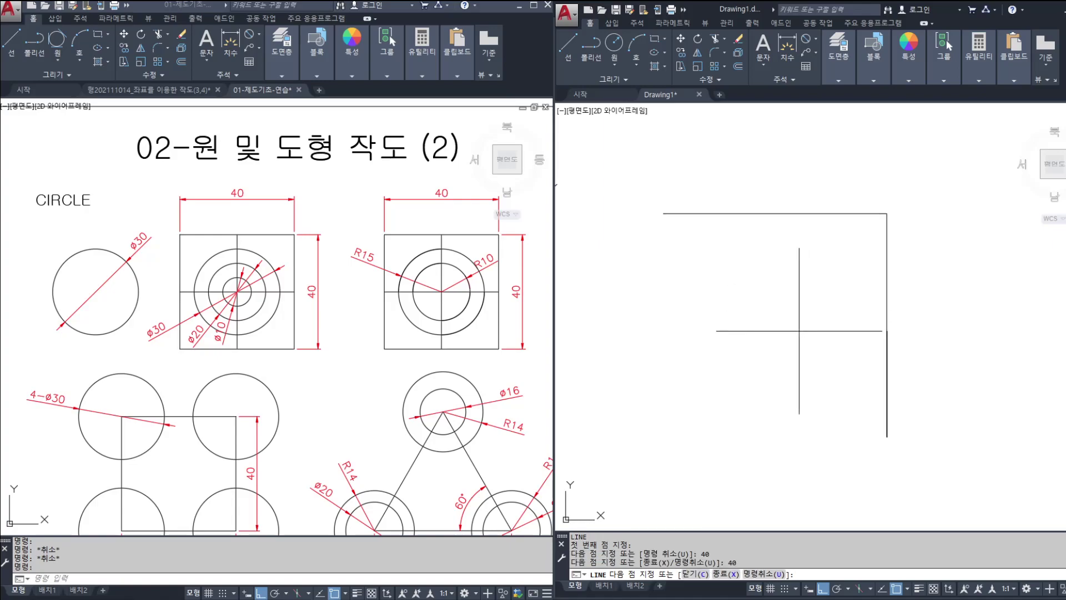
{"action": "type", "text": "40"}
{"action": "key", "text": "Return"}
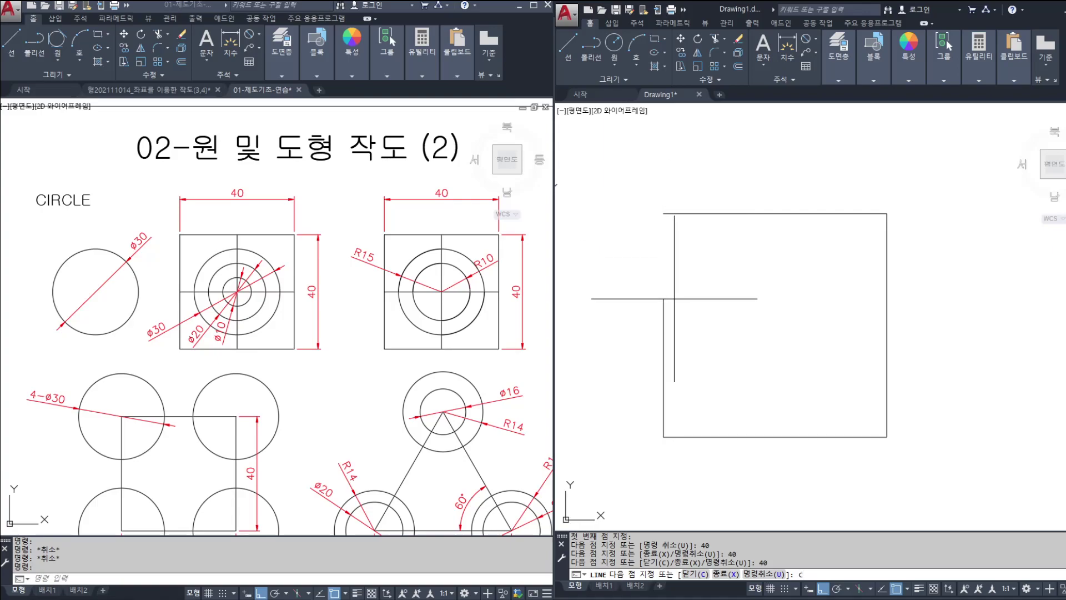
{"action": "key", "text": "Return"}
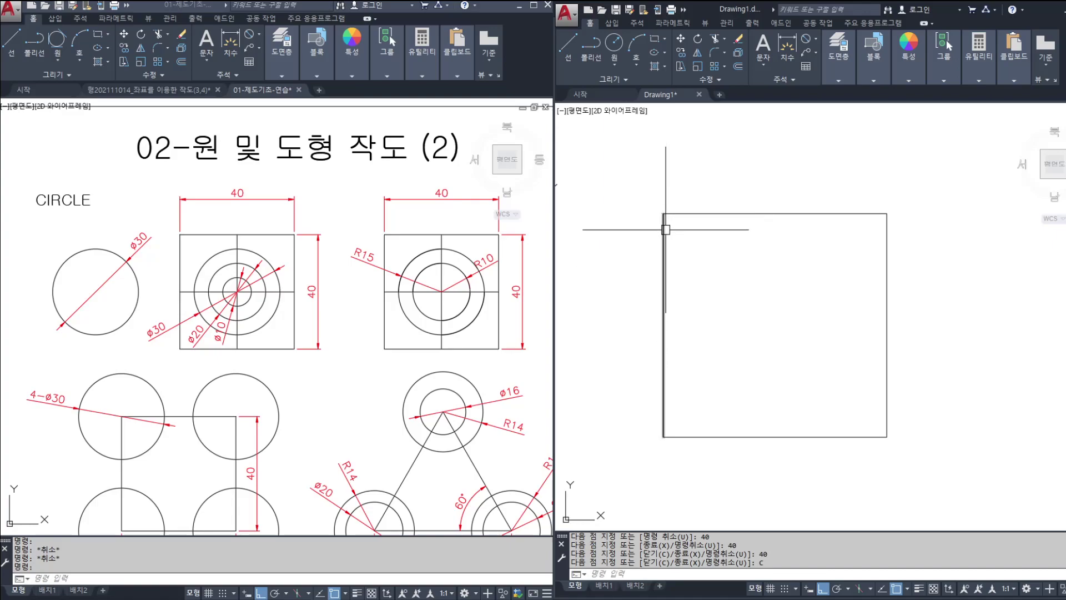
{"action": "mouse_move", "coordinate": [670, 211]}
{"action": "left_mouse_down"}
{"action": "mouse_move", "coordinate": [851, 273]}
{"action": "mouse_move", "coordinate": [674, 439]}
{"action": "mouse_move", "coordinate": [673, 272]}
{"action": "mouse_move", "coordinate": [696, 293]}
{"action": "left_mouse_up"}
{"action": "key", "text": "Escape"}
{"action": "key", "text": "ctrl+2"}
{"action": "key", "text": "Escape"}
{"action": "key", "text": "Escape"}
{"action": "key", "text": "Escape"}
Draw a vertical line from the midpoint of the square's top edge to the midpoint of its bottom edge.
{"action": "type", "text": "L"}
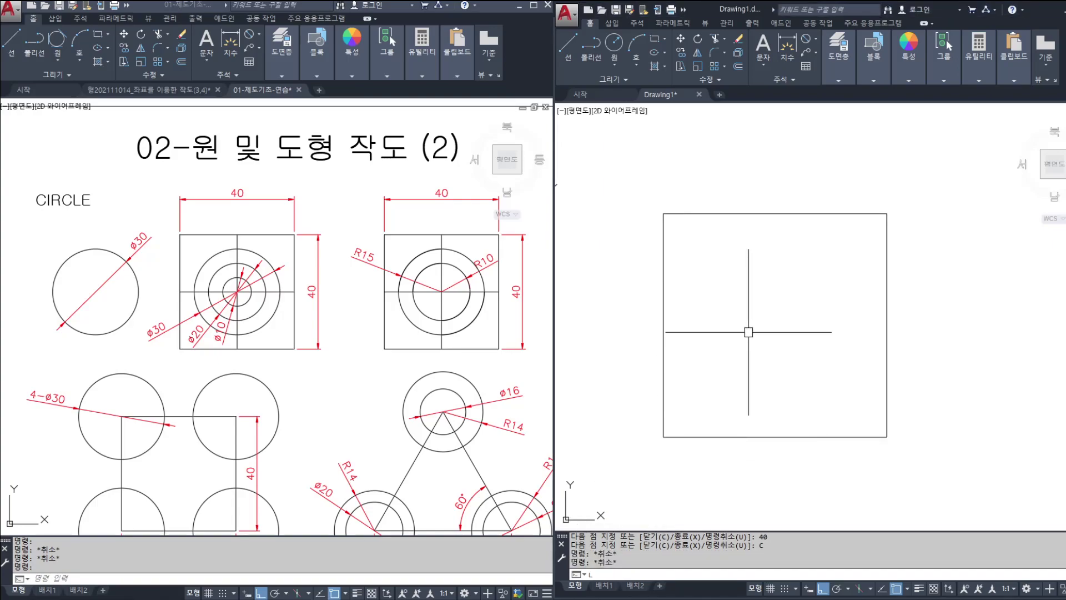
{"action": "key", "text": "Return"}
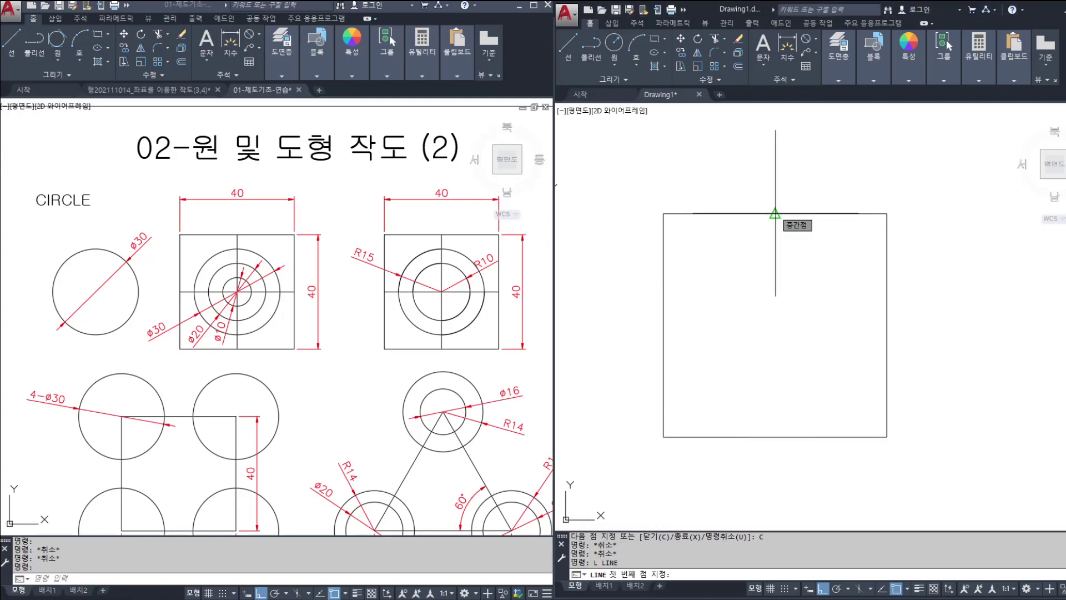
{"action": "left_click_drag", "start_coordinate": [755, 195], "coordinate": [802, 254]}
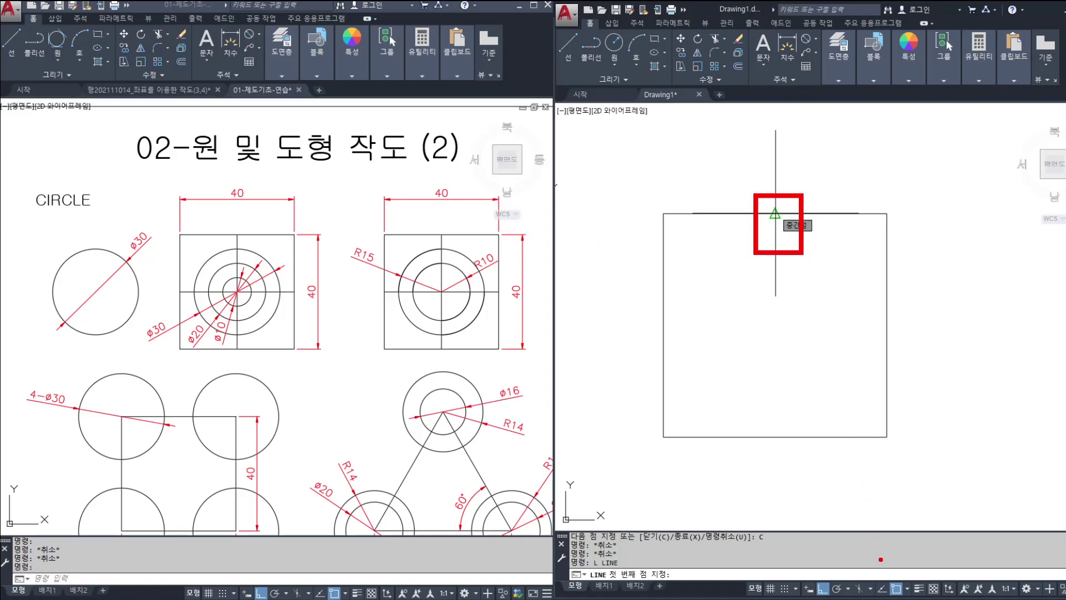
{"action": "key", "text": "Escape"}
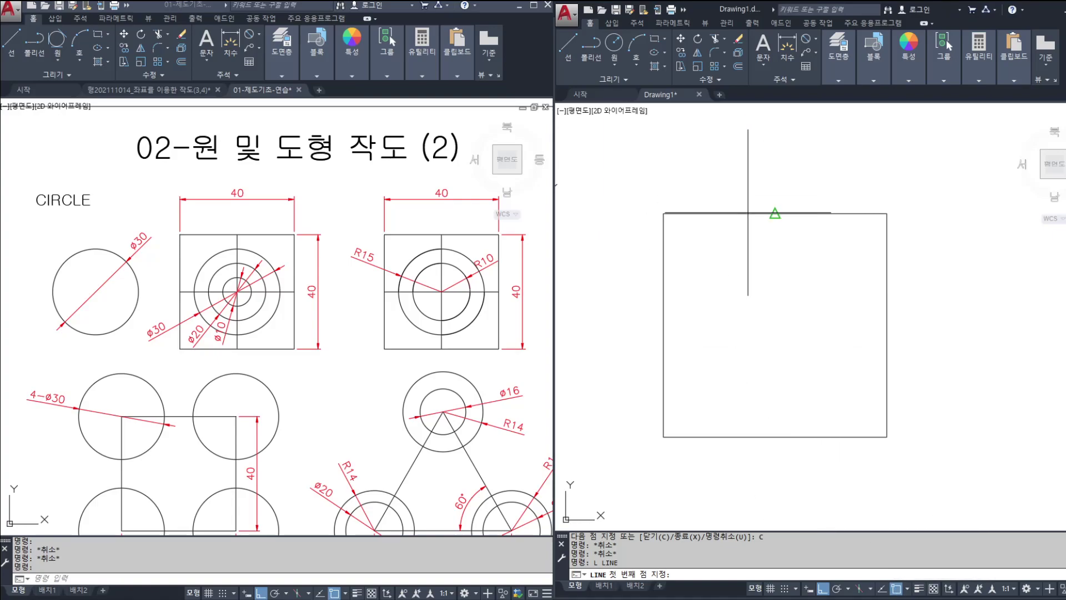
{"action": "left_click", "coordinate": [774, 214]}
{"action": "left_click", "coordinate": [775, 437]}
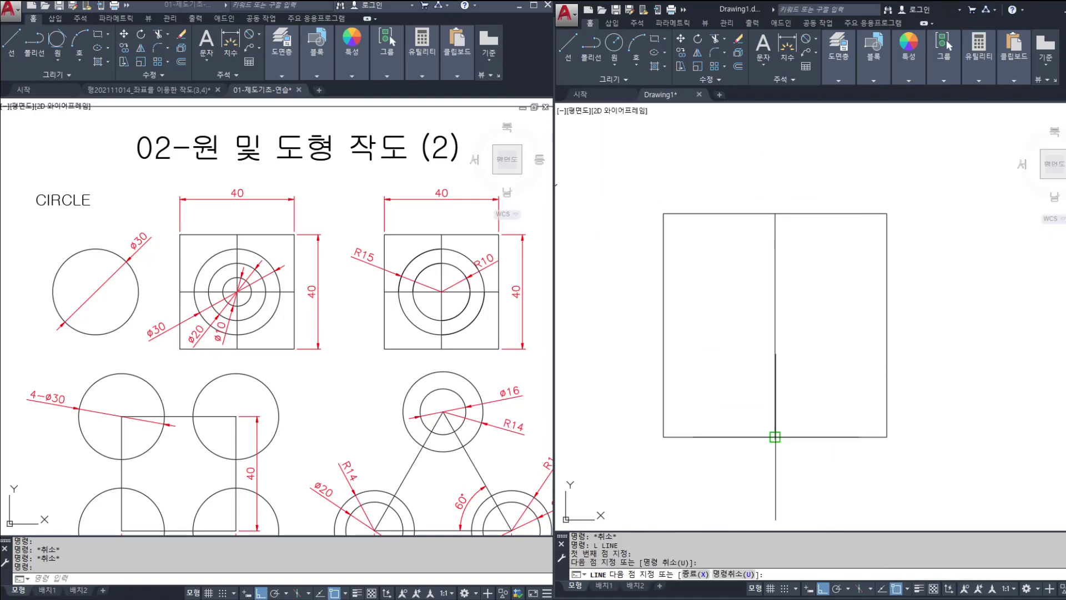
{"action": "key", "text": "Return"}
Draw a horizontal line from the midpoint of the square's left edge to the midpoint of its right edge.
{"action": "key", "text": "Return"}
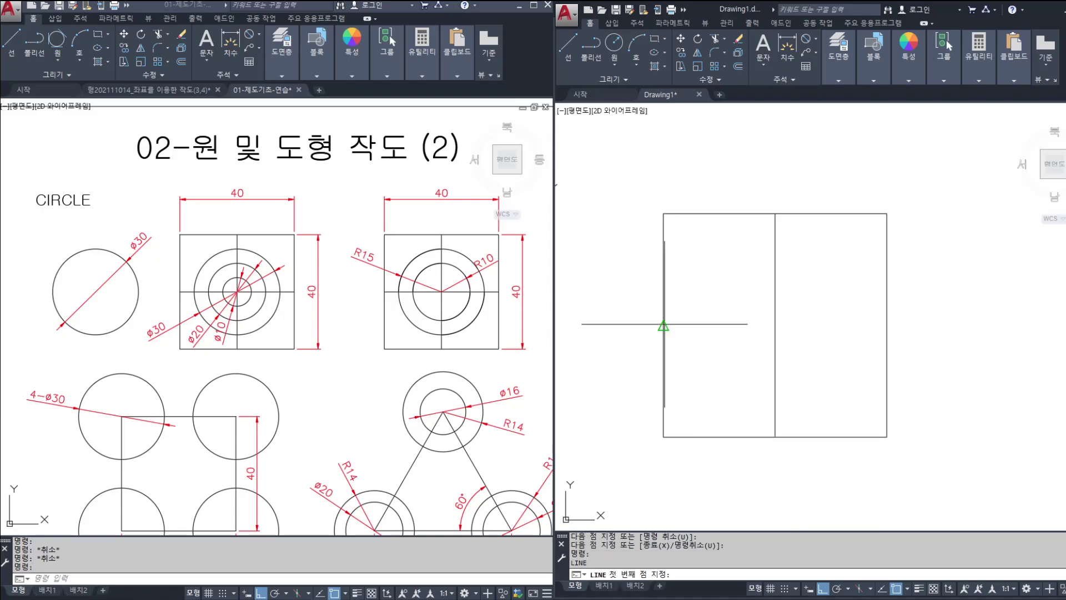
{"action": "left_click", "coordinate": [663, 324]}
{"action": "left_click", "coordinate": [887, 325]}
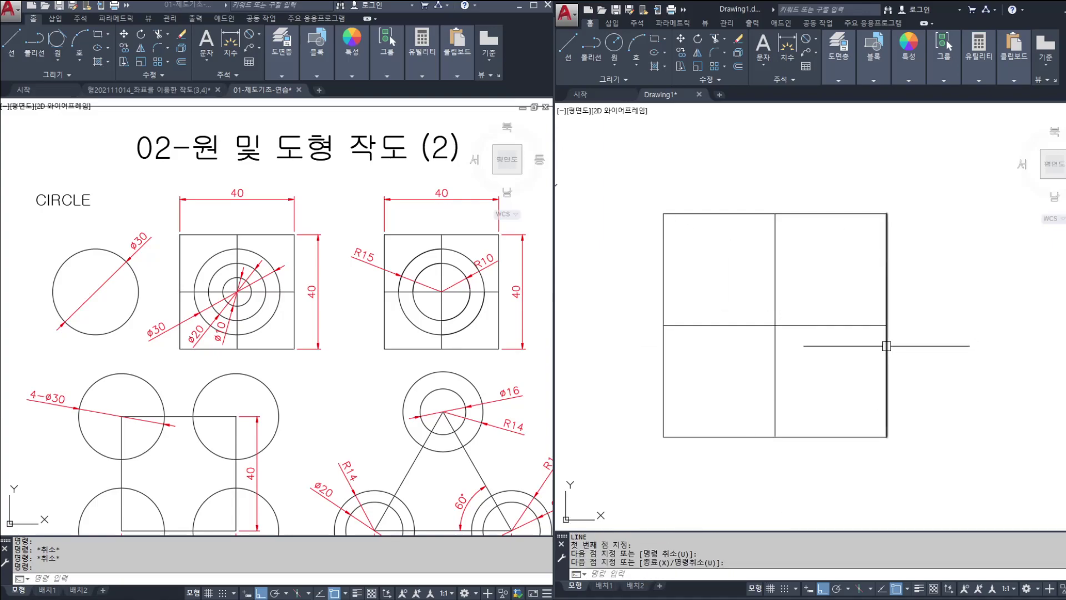
Draw a circle with a diameter of 10 centred on the intersection of the square's two centre lines.
{"action": "type", "text": "c"}
{"action": "key", "text": "Return"}
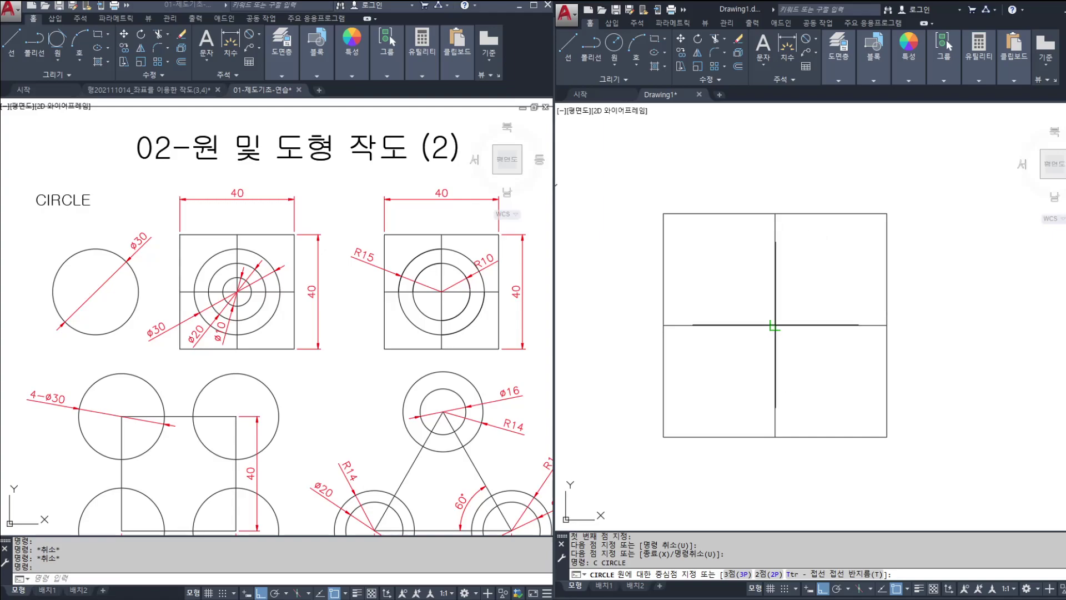
{"action": "left_click", "coordinate": [775, 324]}
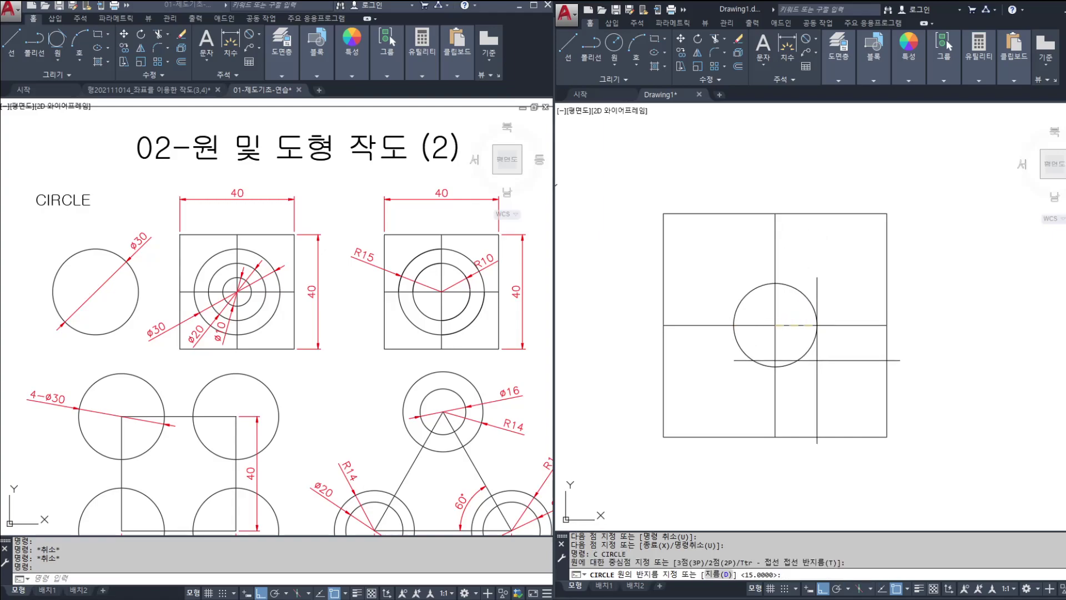
{"action": "type", "text": "d"}
{"action": "key", "text": "Return"}
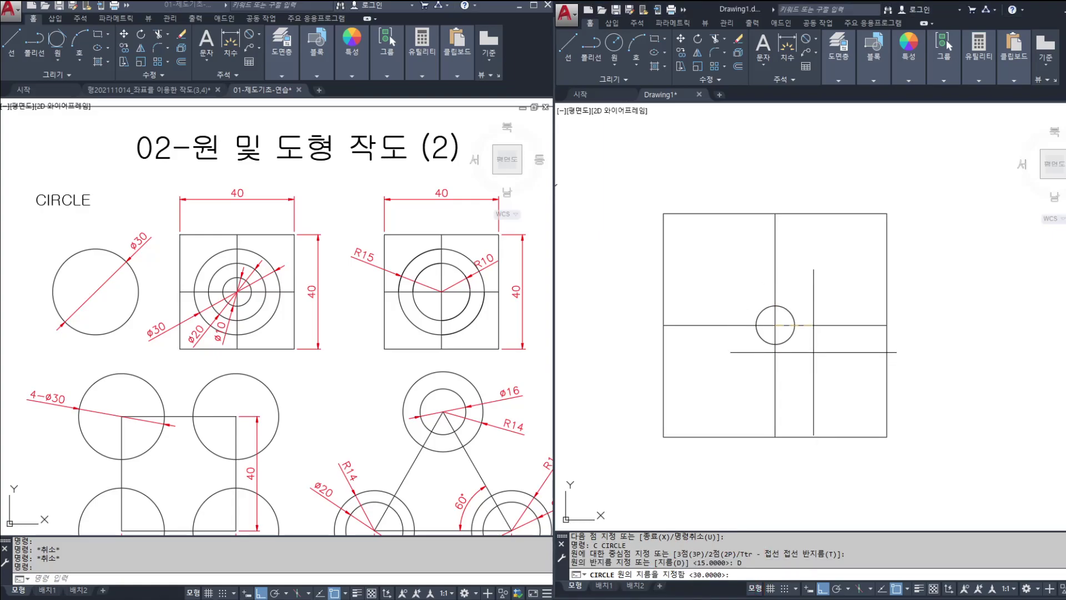
{"action": "type", "text": "10"}
{"action": "key", "text": "Return"}
Draw a concentric circle with a diameter of 20 at the square's centre.
{"action": "key", "text": "Return"}
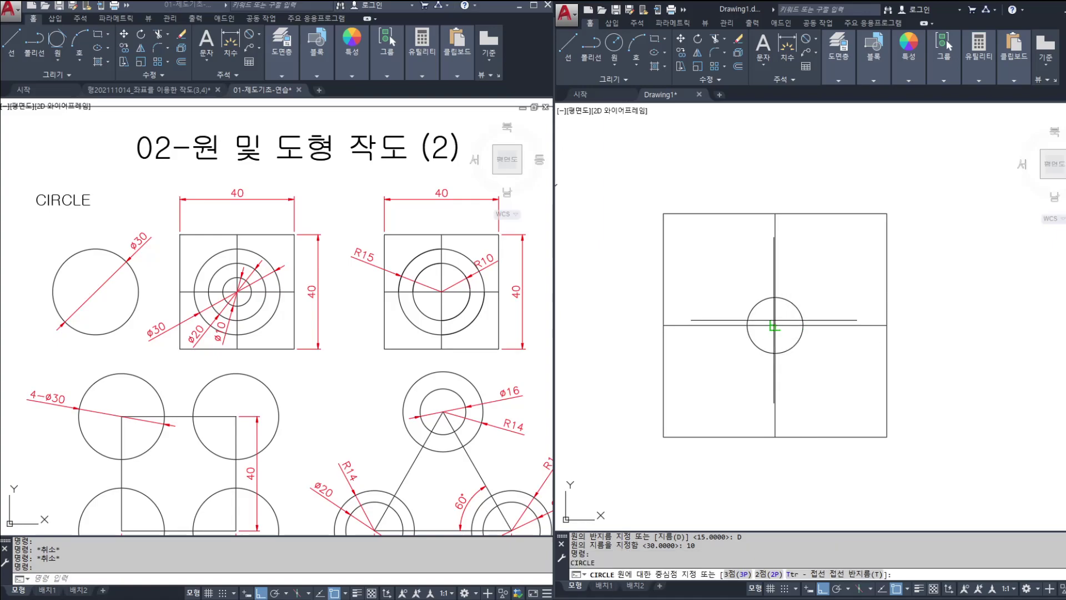
{"action": "left_click", "coordinate": [775, 325]}
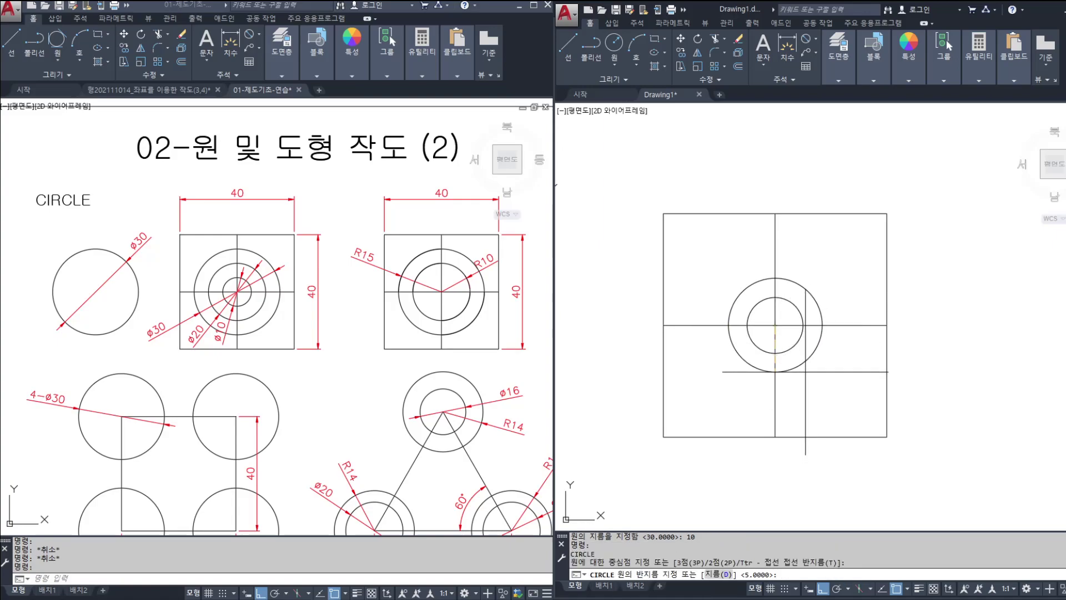
{"action": "type", "text": "D"}
{"action": "key", "text": "Return"}
{"action": "type", "text": "20"}
{"action": "key", "text": "Return"}
Draw a concentric circle with a diameter of 30 at the square's centre.
{"action": "key", "text": "Return"}
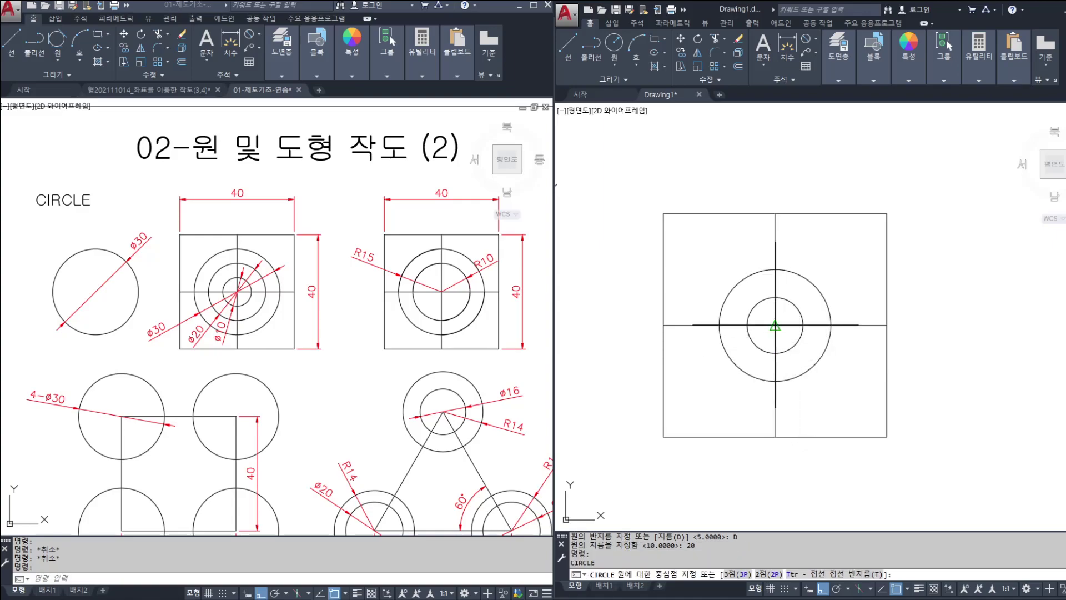
{"action": "left_click", "coordinate": [775, 326]}
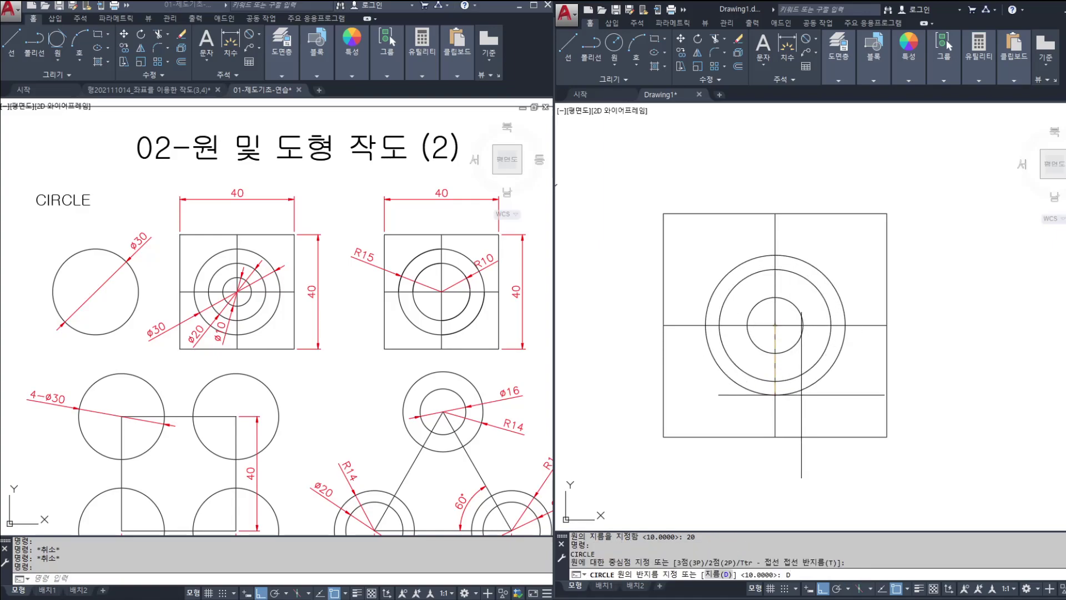
{"action": "type", "text": "D"}
{"action": "key", "text": "Return"}
{"action": "type", "text": "30"}
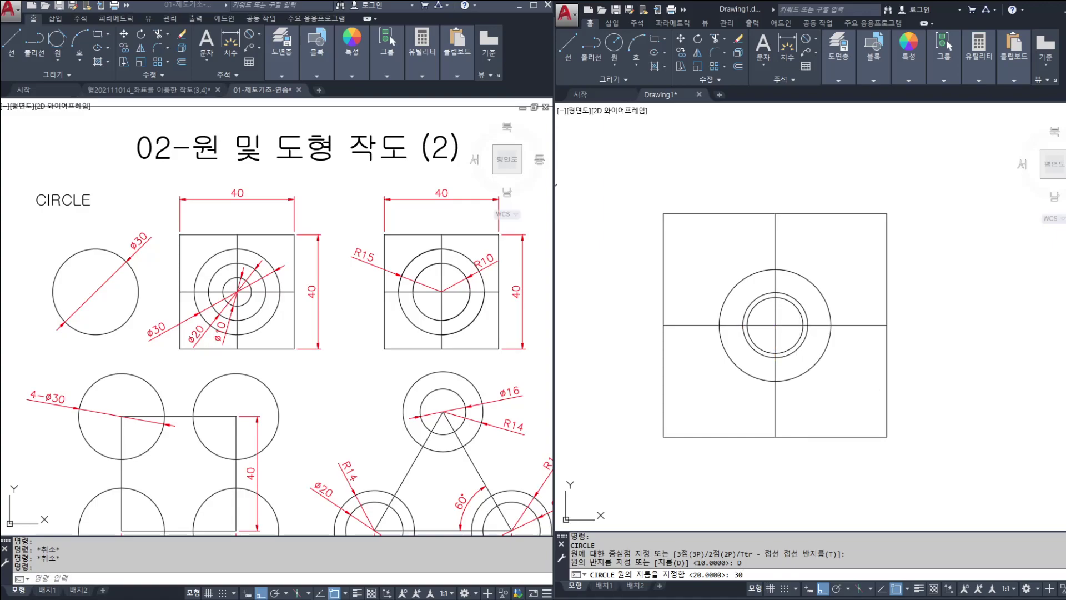
{"action": "key", "text": "Return"}
Add a diameter dimension to the innermost circle, placing its text below and left of the centre.
{"action": "left_click", "coordinate": [806, 39]}
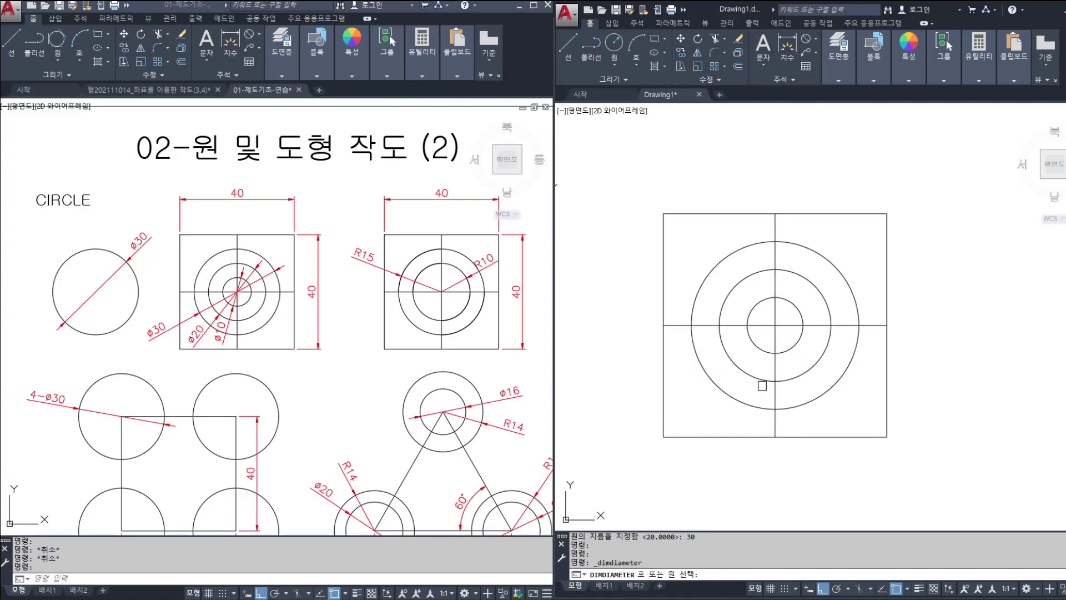
{"action": "left_click", "coordinate": [756, 344]}
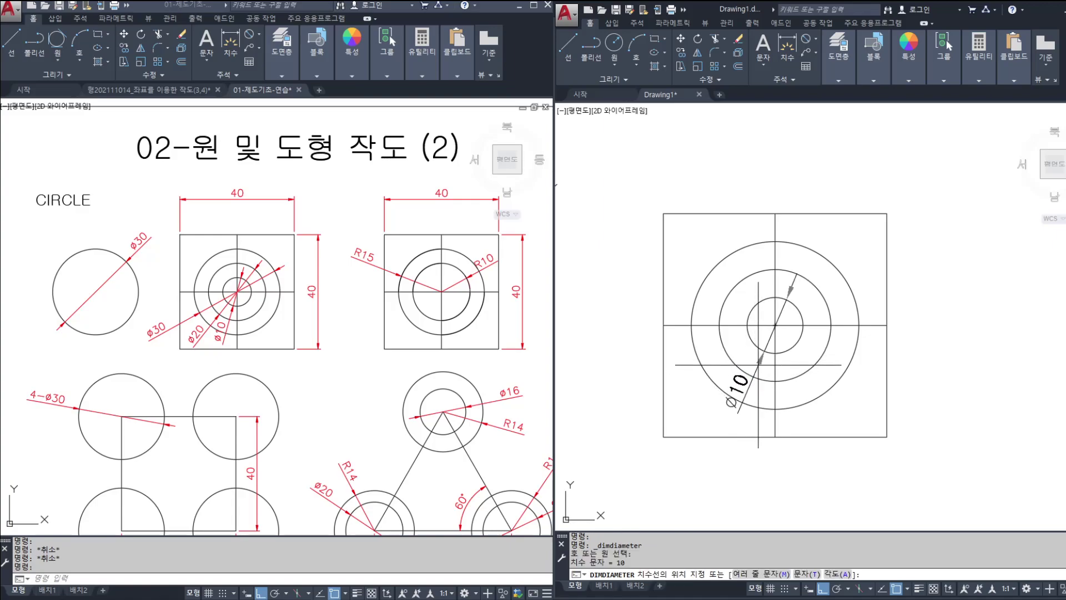
{"action": "left_click", "coordinate": [761, 367]}
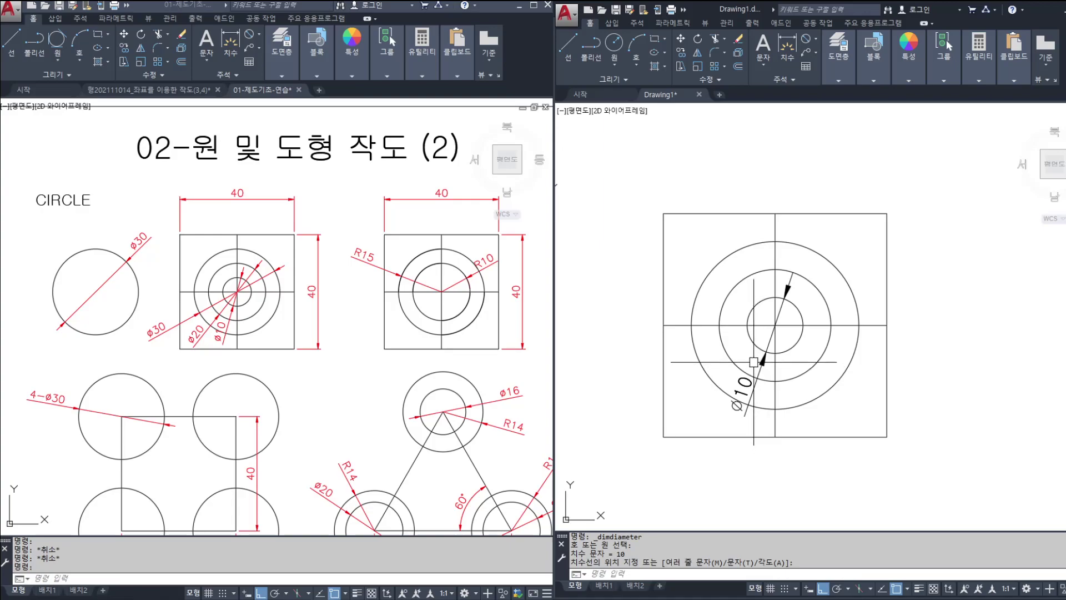
{"action": "key", "text": "Return"}
{"action": "left_click", "coordinate": [753, 345]}
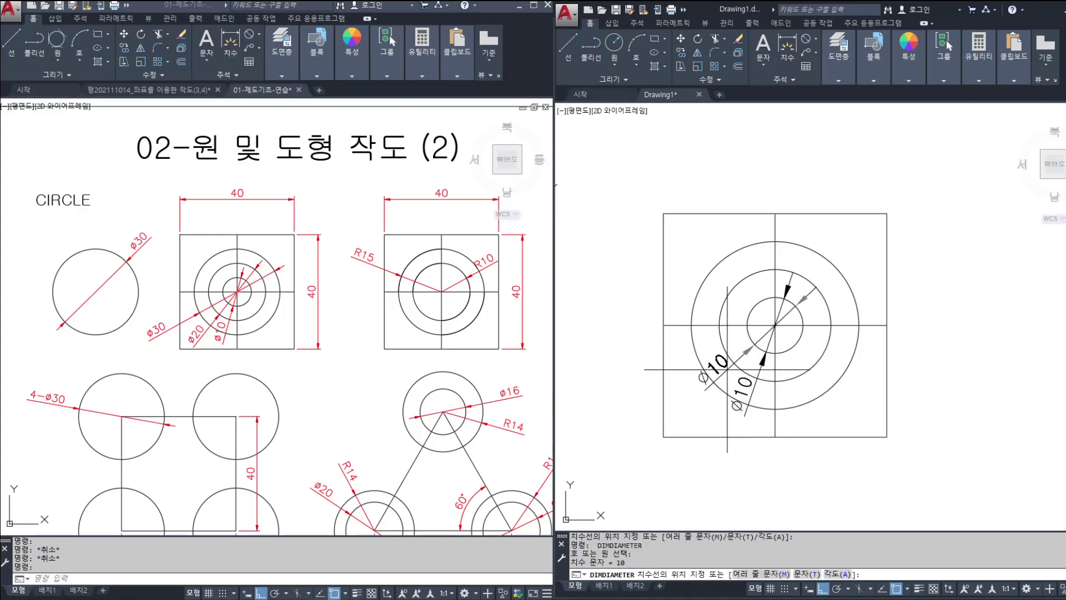
{"action": "key", "text": "Escape"}
Add a diameter dimension to the middle circle, placing its text left of the innermost circle's dimension text.
{"action": "key", "text": "Return"}
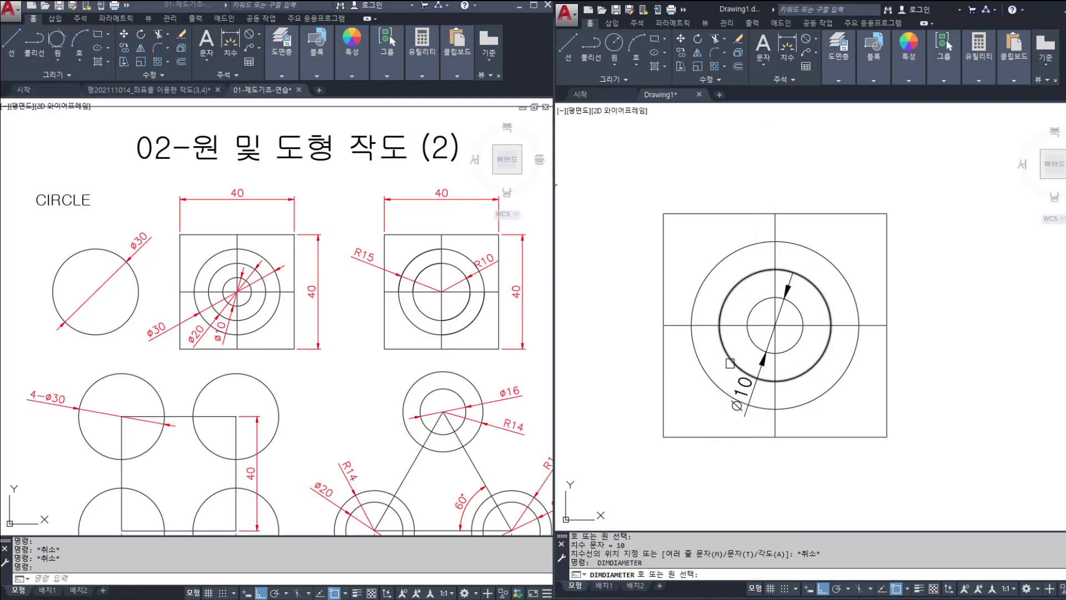
{"action": "left_click", "coordinate": [720, 330]}
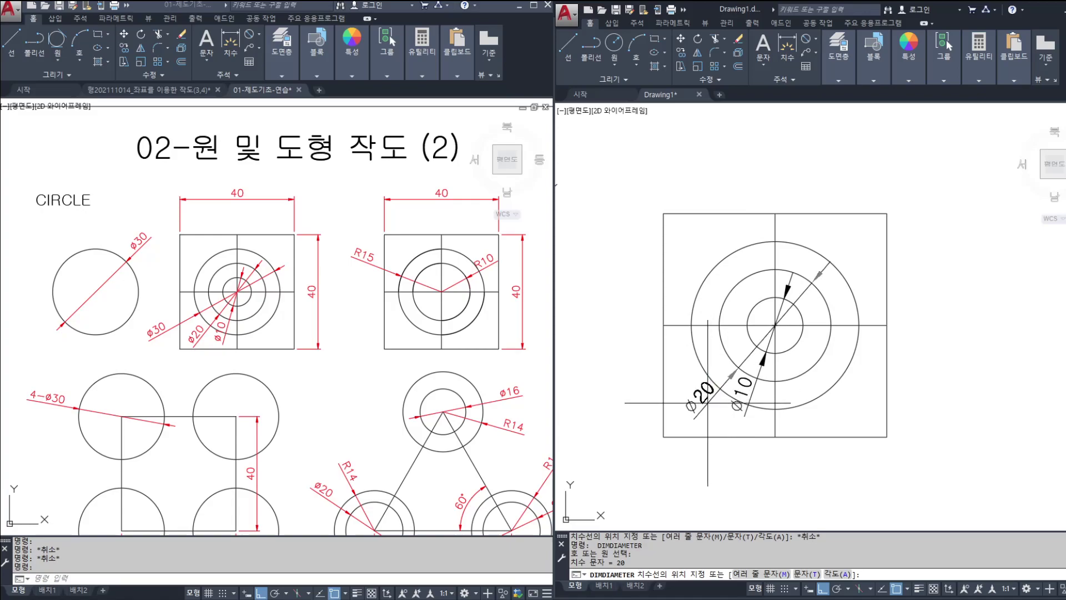
{"action": "left_click", "coordinate": [707, 403]}
Add a diameter dimension to the outermost circle, placing its text outside the square's left edge.
{"action": "key", "text": "Return"}
{"action": "left_click", "coordinate": [701, 365]}
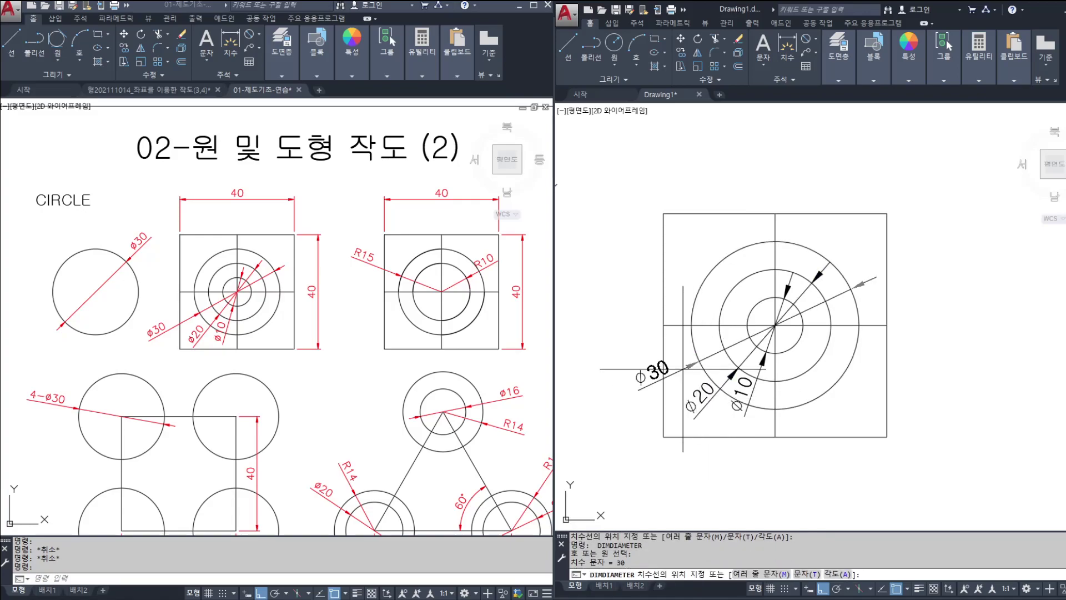
{"action": "left_click", "coordinate": [627, 400]}
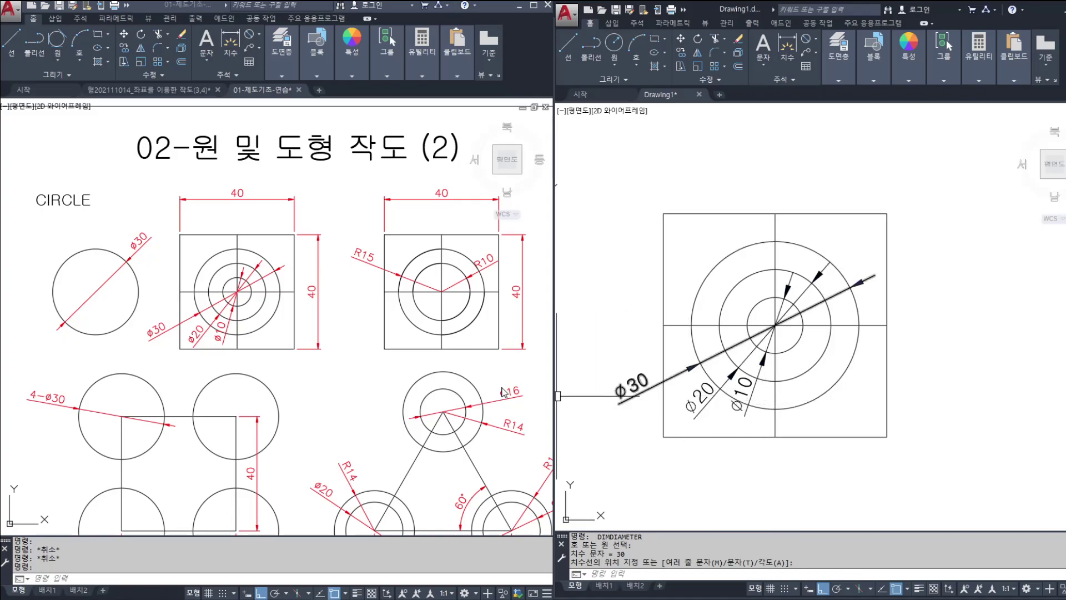
{"action": "key", "text": "Escape"}
{"action": "key", "text": "Escape"}
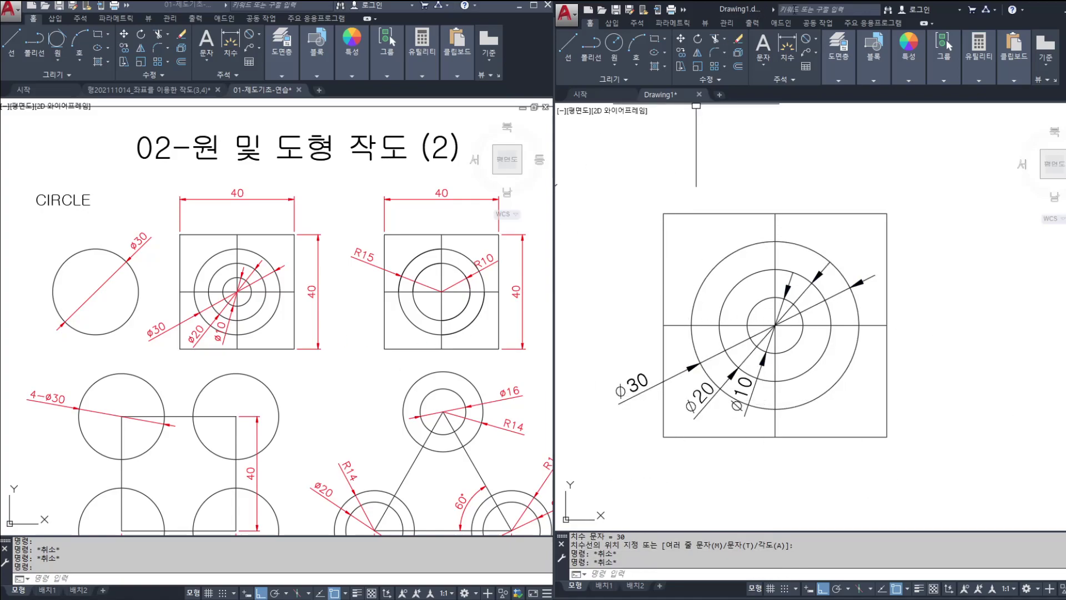
Add a horizontal linear dimension for the square's width above its upper edge.
{"action": "left_click", "coordinate": [817, 40]}
{"action": "left_click", "coordinate": [830, 62]}
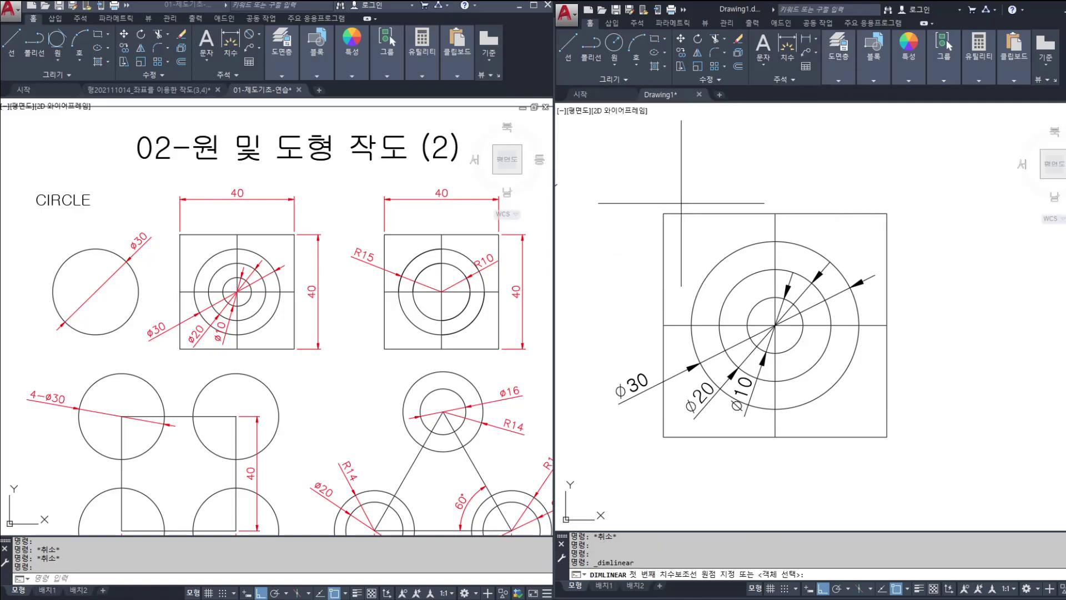
{"action": "left_click", "coordinate": [886, 213]}
{"action": "left_click", "coordinate": [866, 166]}
Add a vertical linear dimension for the square's height beside its right edge.
{"action": "key", "text": "space"}
{"action": "left_click", "coordinate": [887, 214]}
{"action": "left_click", "coordinate": [886, 436]}
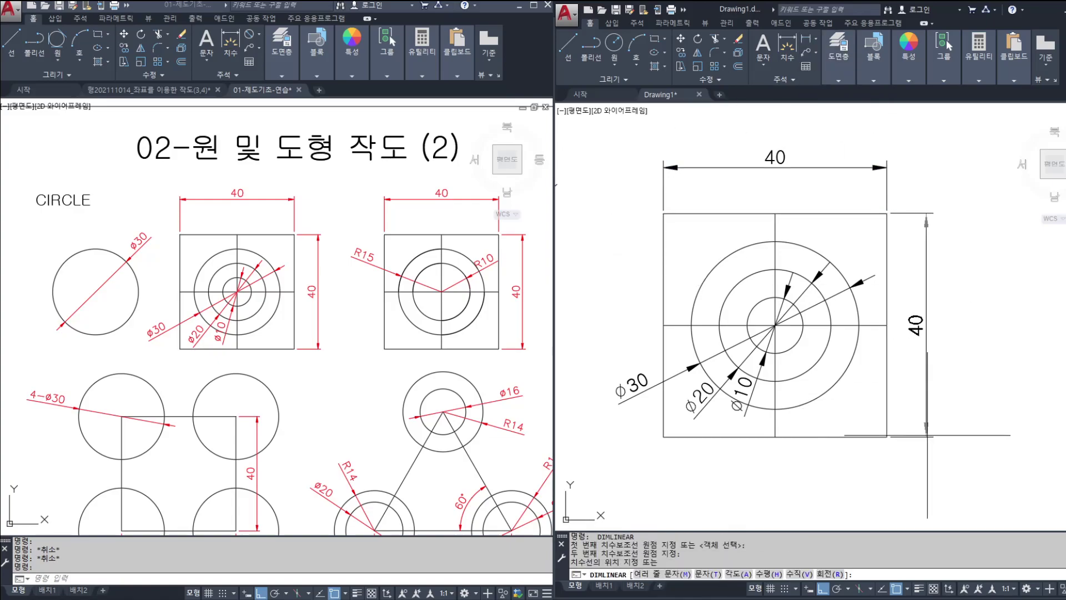
{"action": "left_click", "coordinate": [935, 434]}
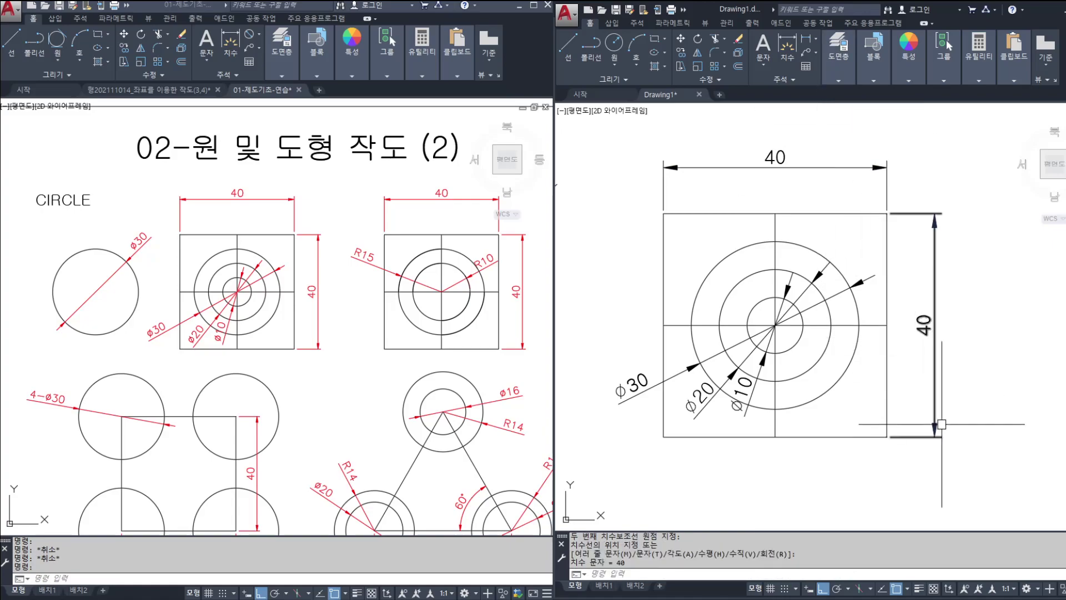
{"action": "key", "text": "space"}
{"action": "left_click_drag", "start_coordinate": [961, 265], "coordinate": [957, 273]}
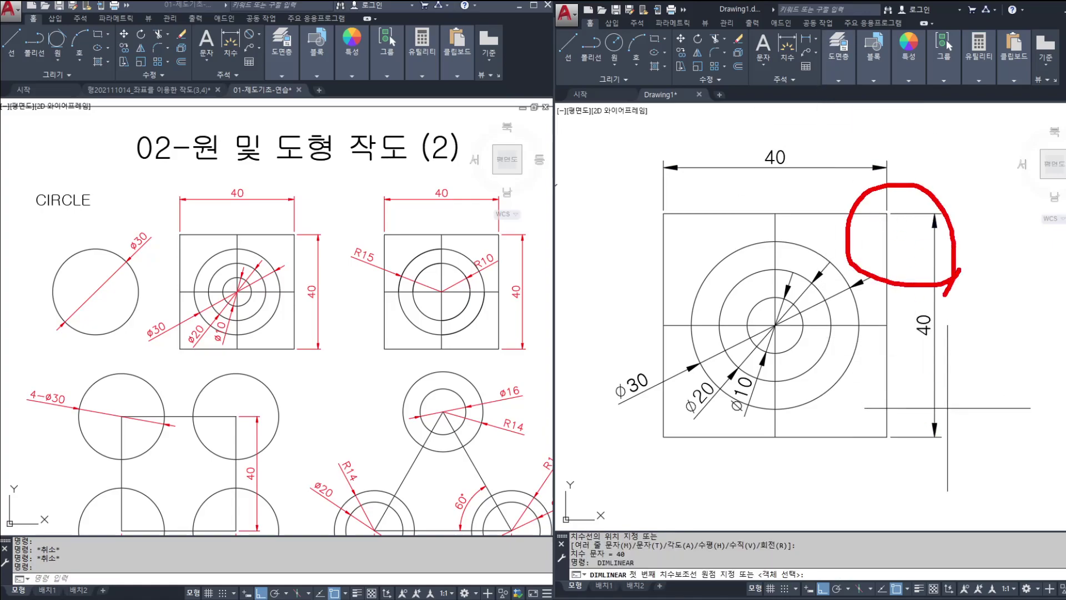
{"action": "key", "text": "Escape"}
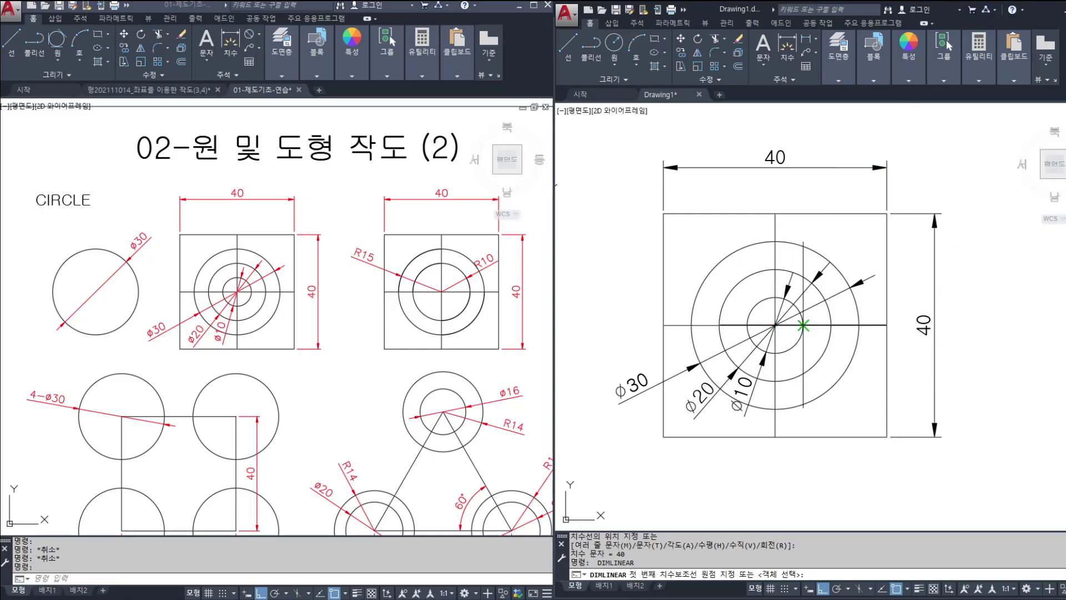
{"action": "middle_click_drag", "start_coordinate": [803, 324], "coordinate": [800, 323]}
{"action": "middle_click_drag", "start_coordinate": [834, 401], "coordinate": [784, 380]}
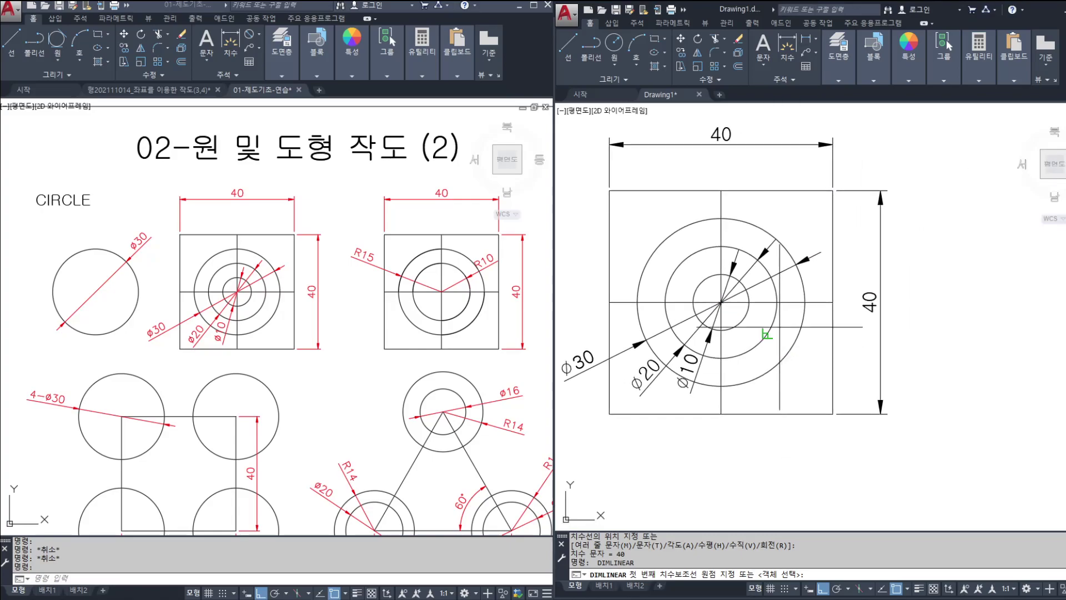
{"action": "middle_click_drag", "start_coordinate": [799, 293], "coordinate": [683, 285]}
{"action": "middle_click_drag", "start_coordinate": [910, 290], "coordinate": [694, 299]}
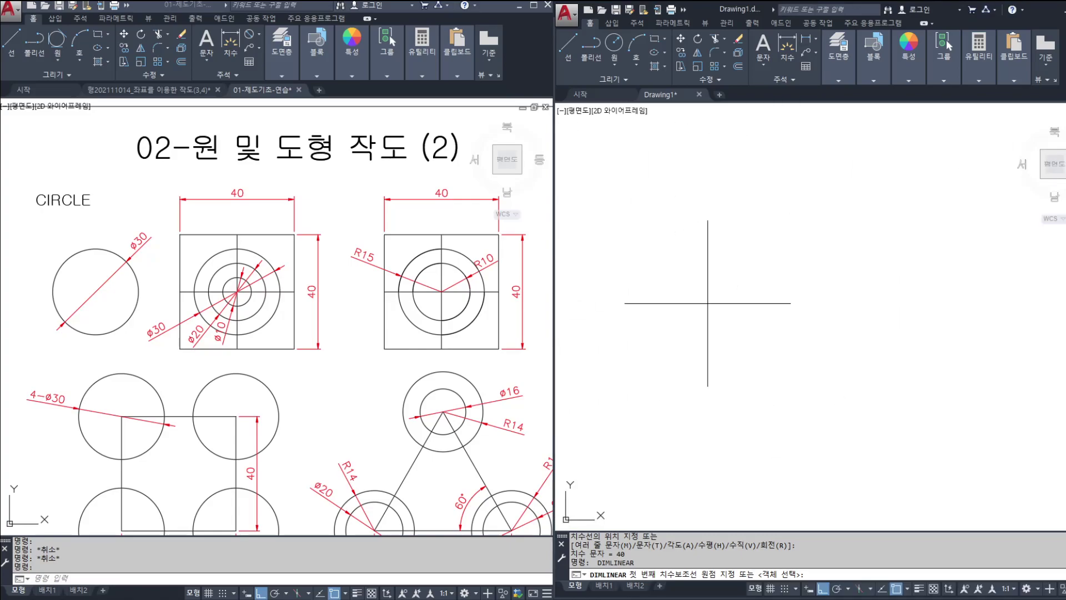
{"action": "mouse_move", "coordinate": [352, 182]}
{"action": "left_mouse_down"}
{"action": "mouse_move", "coordinate": [410, 224]}
{"action": "mouse_move", "coordinate": [541, 386]}
{"action": "left_mouse_up"}
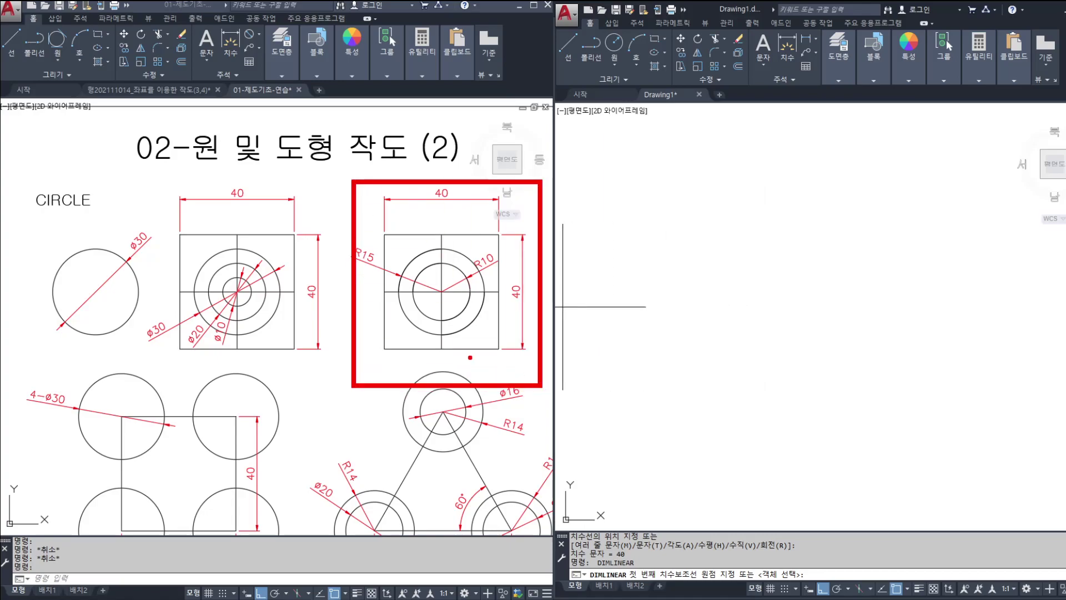
{"action": "key", "text": "Escape"}
Delete the two full concentric circles from the R15/R10 square figure on the reference sheet.
{"action": "left_click", "coordinate": [415, 307]}
{"action": "left_click", "coordinate": [424, 314]}
{"action": "left_click", "coordinate": [415, 328]}
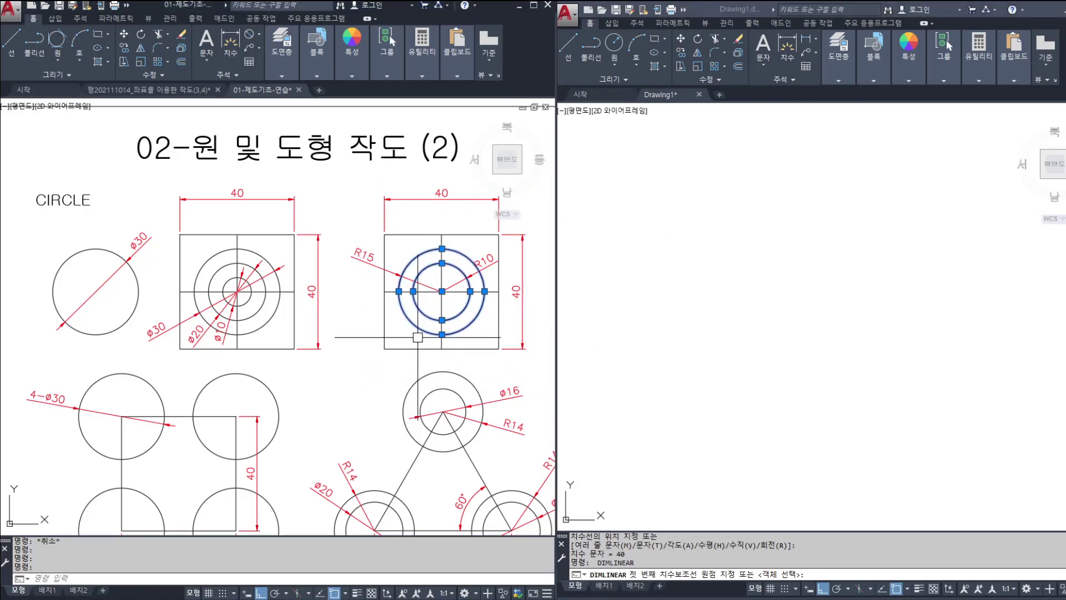
{"action": "key", "text": "Delete"}
Return to Drawing1, bring the dimensioned square back into view and cancel the pending linear dimension command.
{"action": "type", "text": "L"}
{"action": "key", "text": "Return"}
{"action": "left_click", "coordinate": [734, 258]}
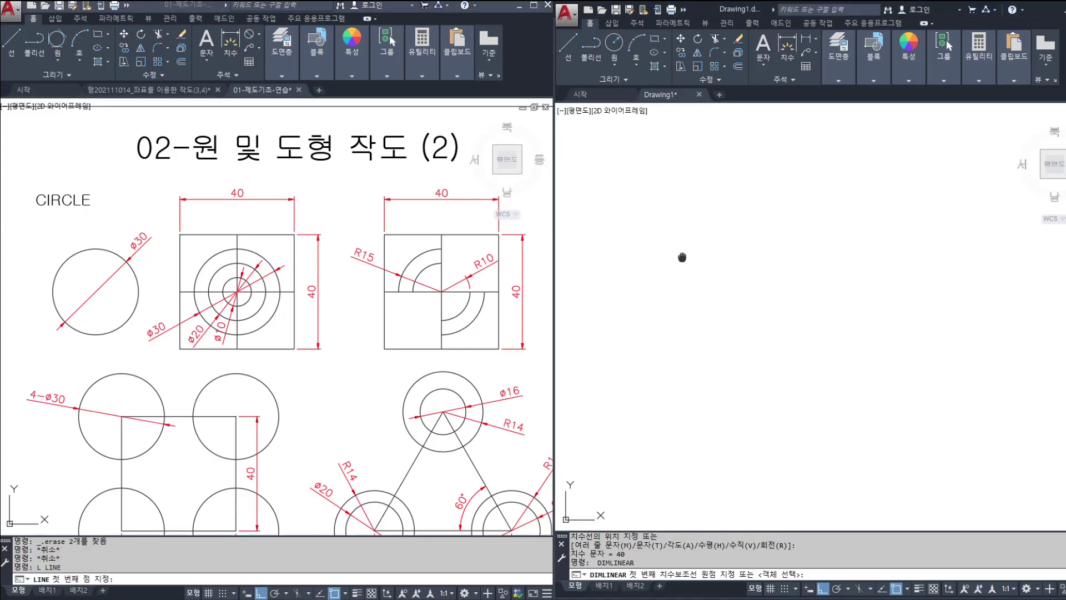
{"action": "middle_click_drag", "start_coordinate": [623, 498], "coordinate": [906, 235]}
{"action": "middle_click_drag", "start_coordinate": [633, 306], "coordinate": [872, 326]}
{"action": "key", "text": "Escape"}
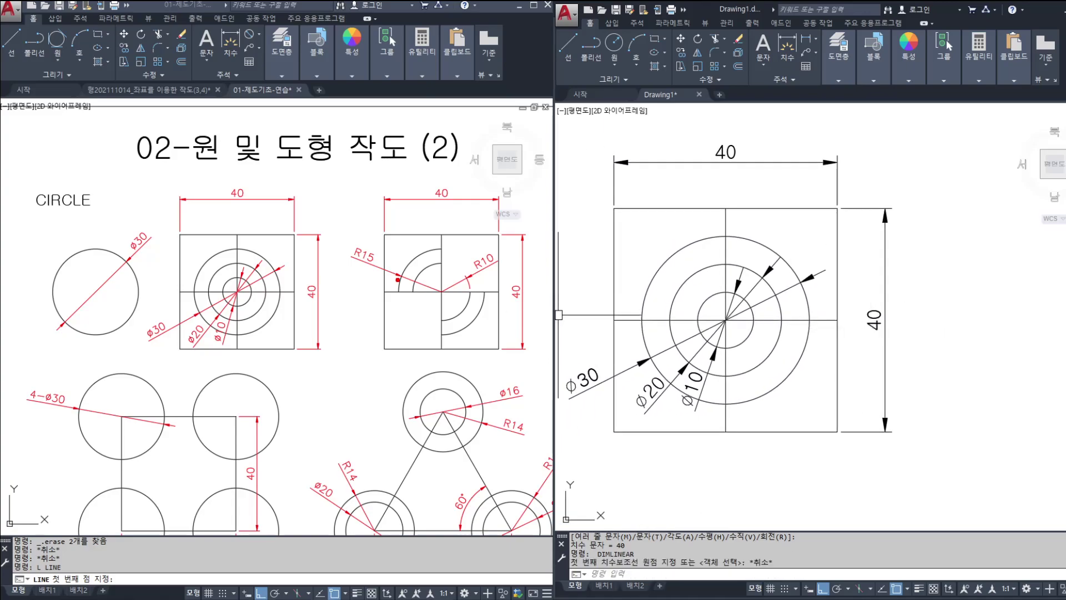
{"action": "left_click_drag", "start_coordinate": [265, 352], "coordinate": [281, 304]}
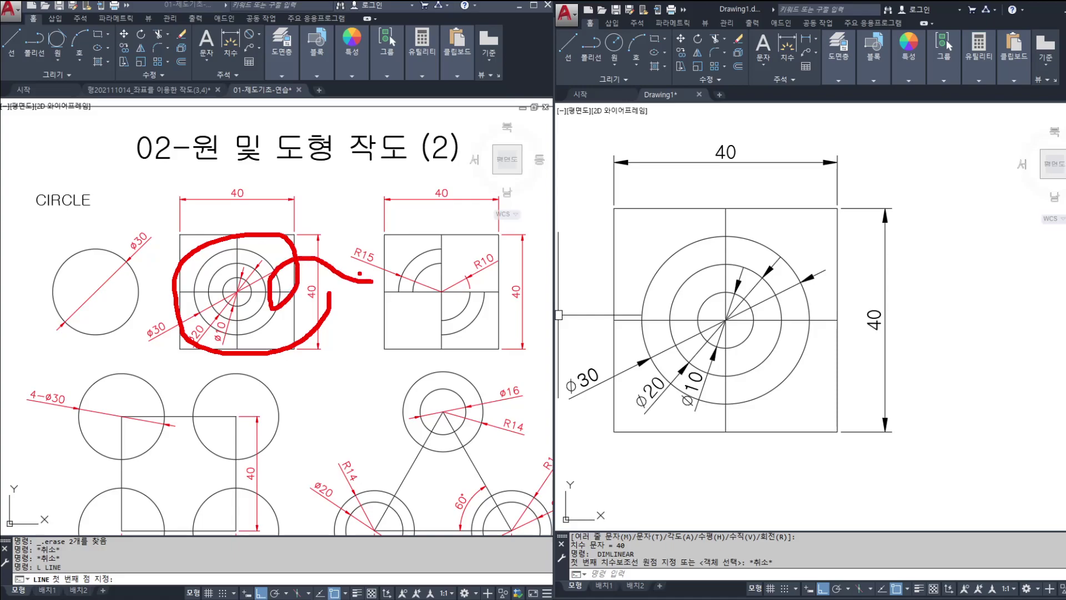
{"action": "key", "text": "Escape"}
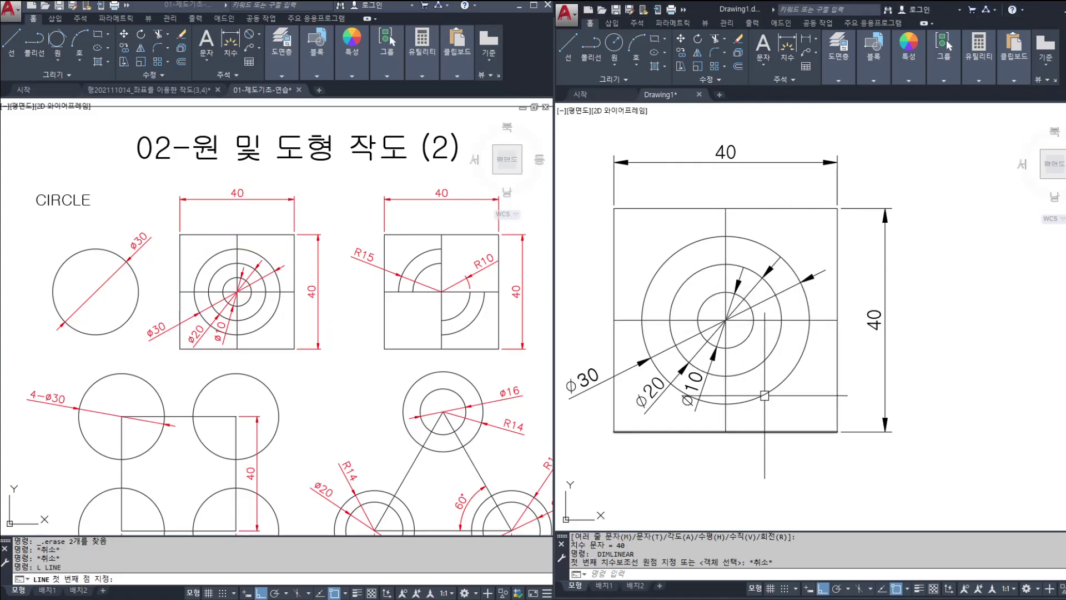
{"action": "key", "text": "Escape"}
{"action": "key", "text": "Escape"}
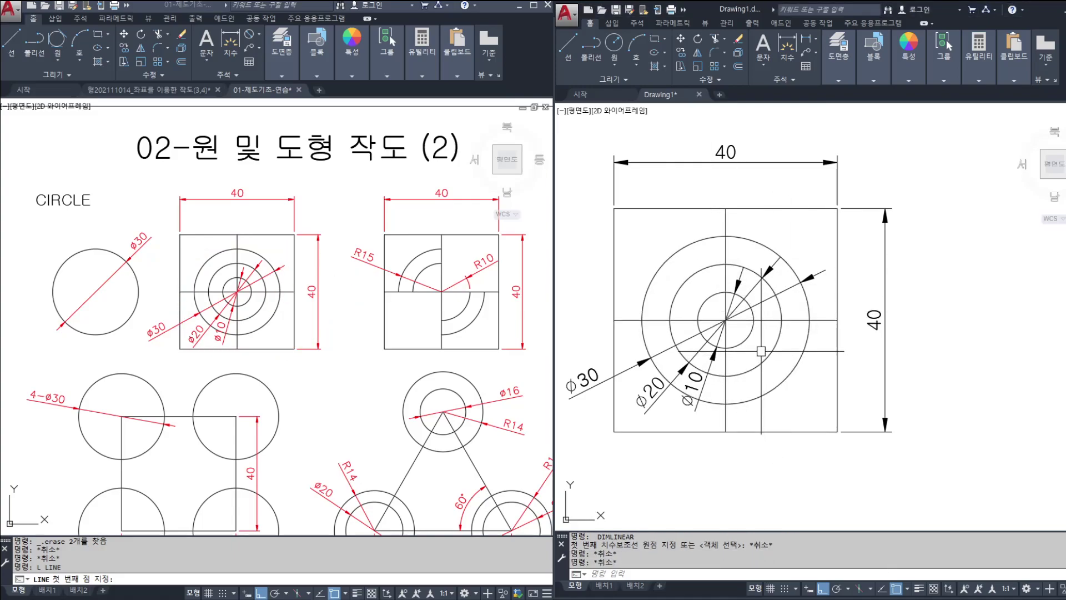
Copy the square's four edges and two centre lines from its upper-left corner to an empty area on its right.
{"action": "type", "text": "co"}
{"action": "key", "text": "Return"}
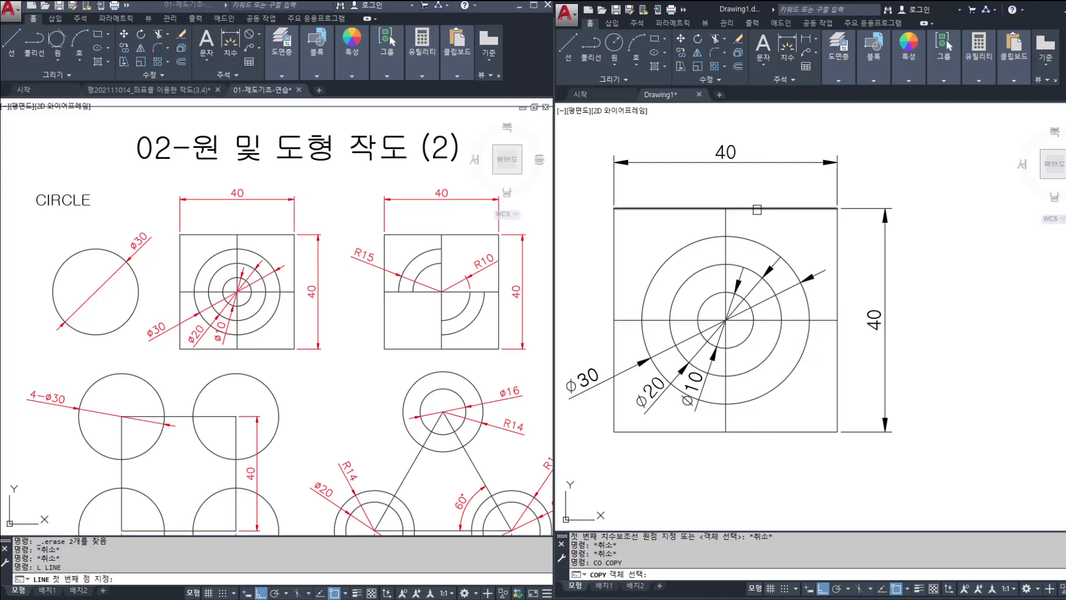
{"action": "left_click", "coordinate": [839, 230]}
{"action": "left_click", "coordinate": [782, 431]}
{"action": "left_click", "coordinate": [611, 274]}
{"action": "left_click", "coordinate": [727, 219]}
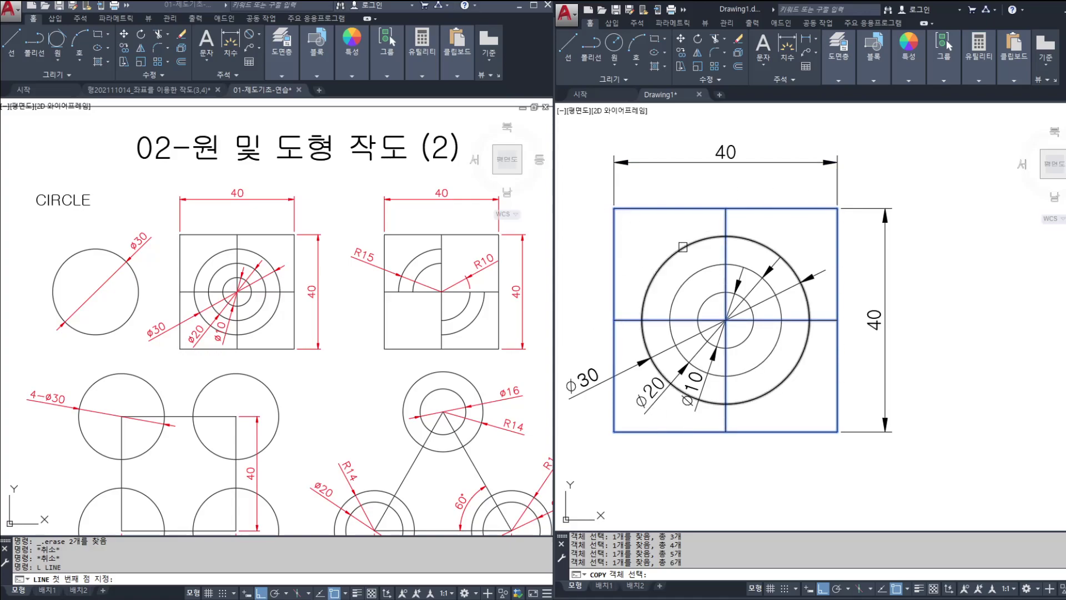
{"action": "key", "text": "Return"}
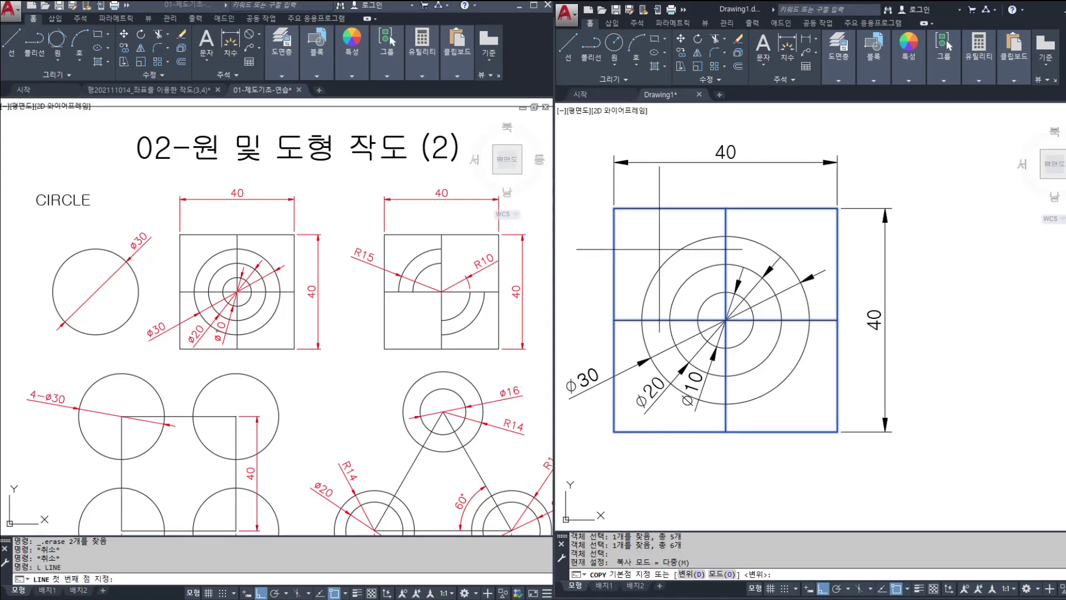
{"action": "left_click", "coordinate": [612, 208]}
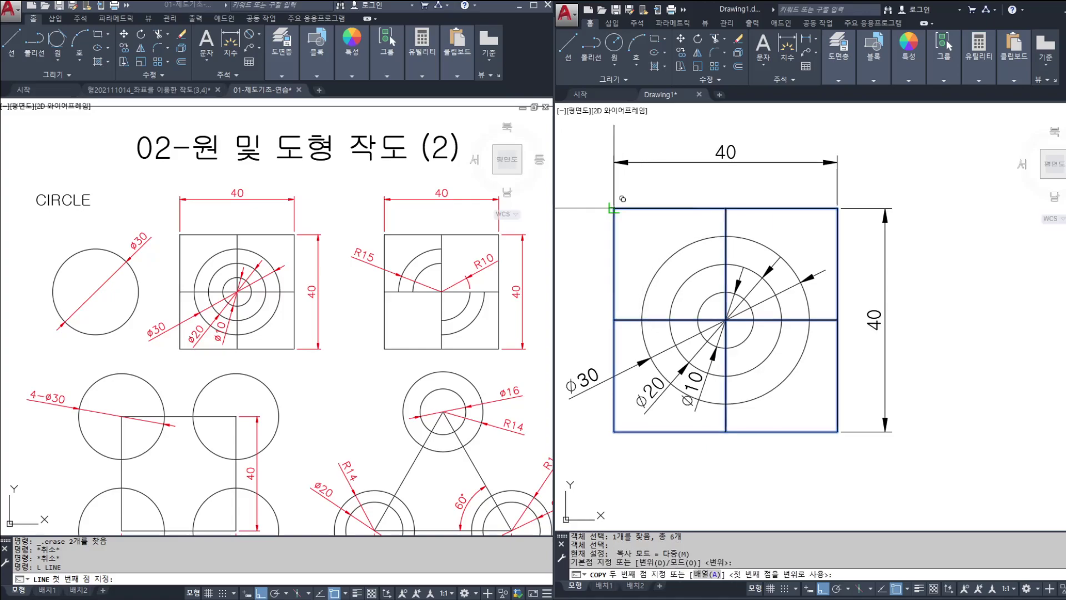
{"action": "middle_click_drag", "start_coordinate": [932, 287], "coordinate": [662, 297]}
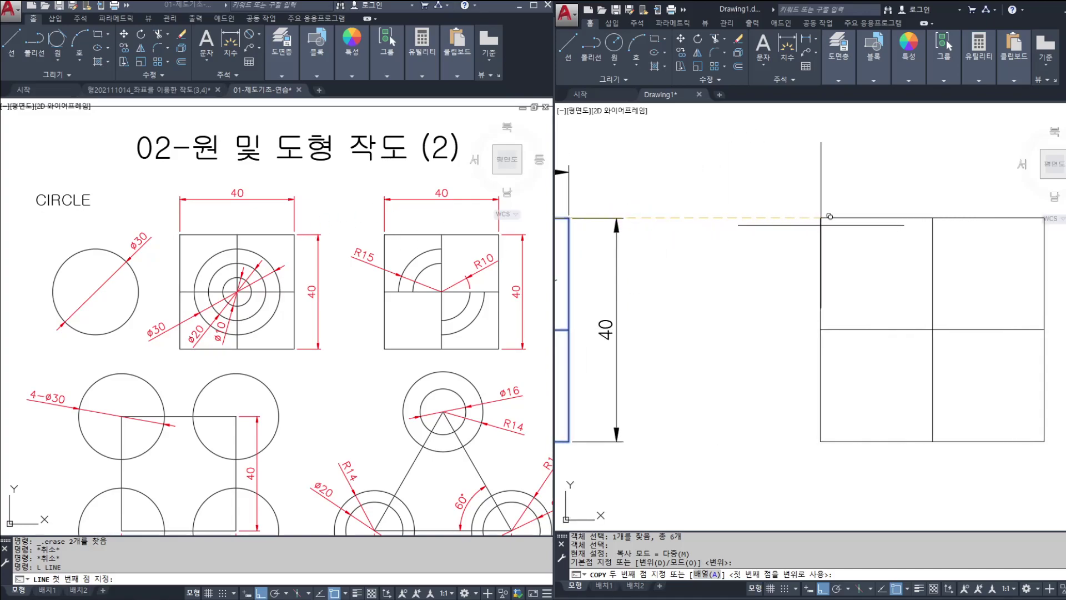
{"action": "left_click", "coordinate": [820, 225]}
{"action": "middle_click_drag", "start_coordinate": [814, 375], "coordinate": [680, 367]}
{"action": "scroll", "coordinate": [723, 327], "scroll_direction": "down", "scroll_amount": 2}
{"action": "scroll", "coordinate": [820, 287], "scroll_direction": "up", "scroll_amount": 1}
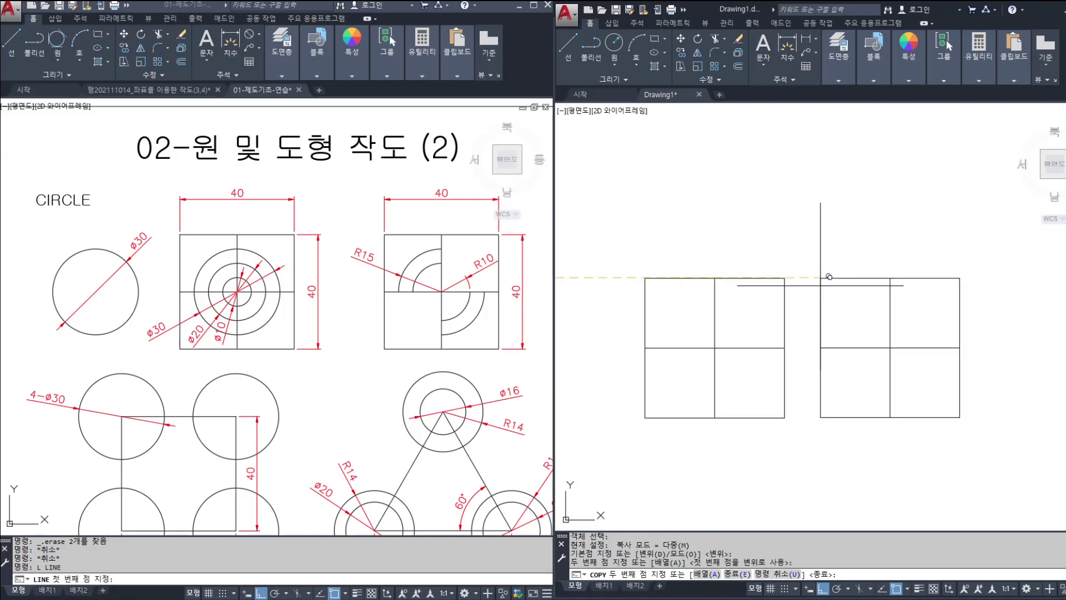
{"action": "key", "text": "Return"}
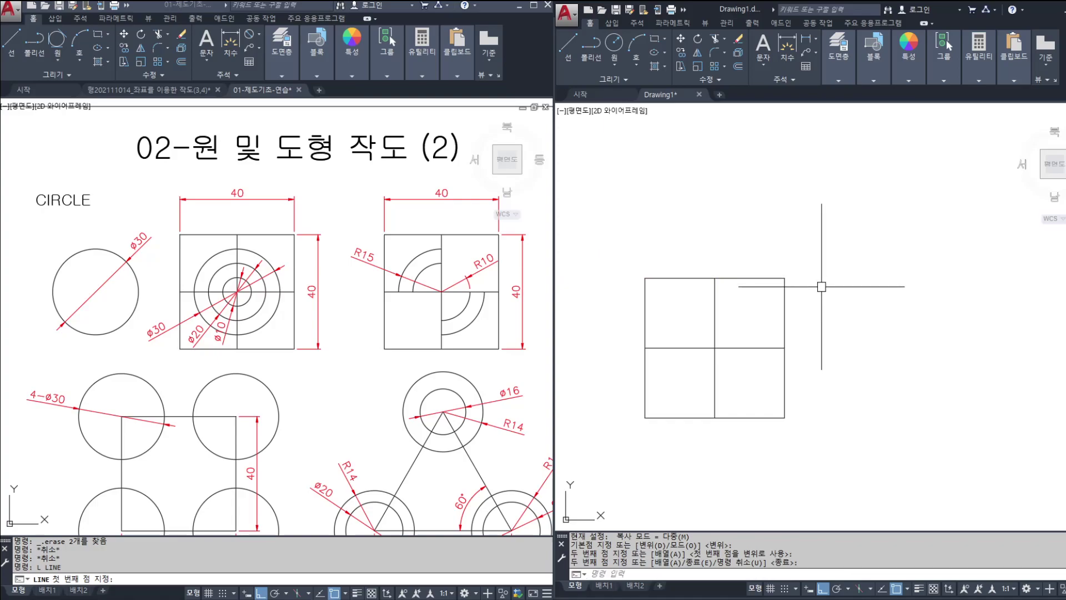
Start the Circle command in Drawing1 for the copied square.
{"action": "middle_click_drag", "start_coordinate": [746, 351], "coordinate": [777, 323]}
{"action": "scroll", "coordinate": [774, 314], "scroll_direction": "up", "scroll_amount": 2}
{"action": "middle_click_drag", "start_coordinate": [673, 265], "coordinate": [703, 264]}
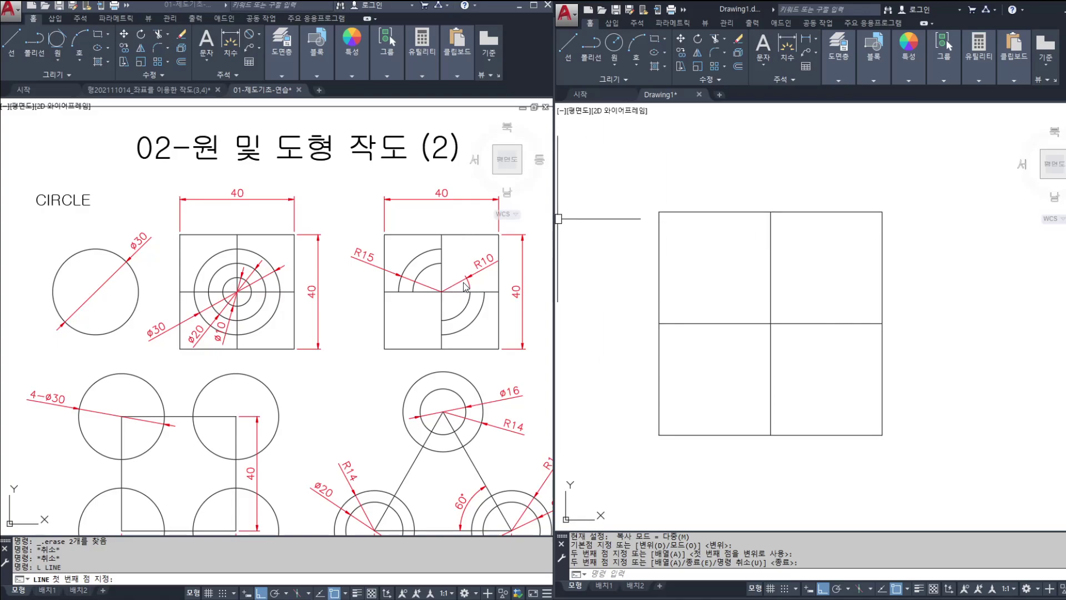
{"action": "key", "text": "Escape"}
{"action": "key", "text": "Escape"}
{"action": "type", "text": "c"}
{"action": "key", "text": "Return"}
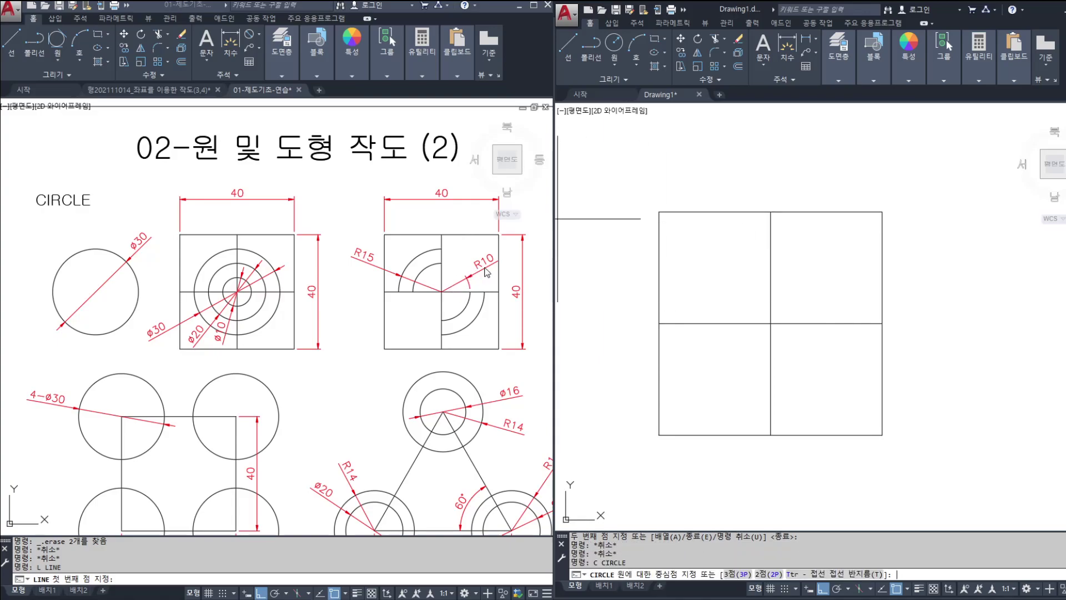
Examine the R15 and R10 radius dimensions of the third square figure on the reference sheet and cancel its pending Line command.
{"action": "left_click", "coordinate": [449, 303]}
{"action": "scroll", "coordinate": [450, 293], "scroll_direction": "up", "scroll_amount": 2}
{"action": "middle_click_drag", "start_coordinate": [463, 372], "coordinate": [360, 392]}
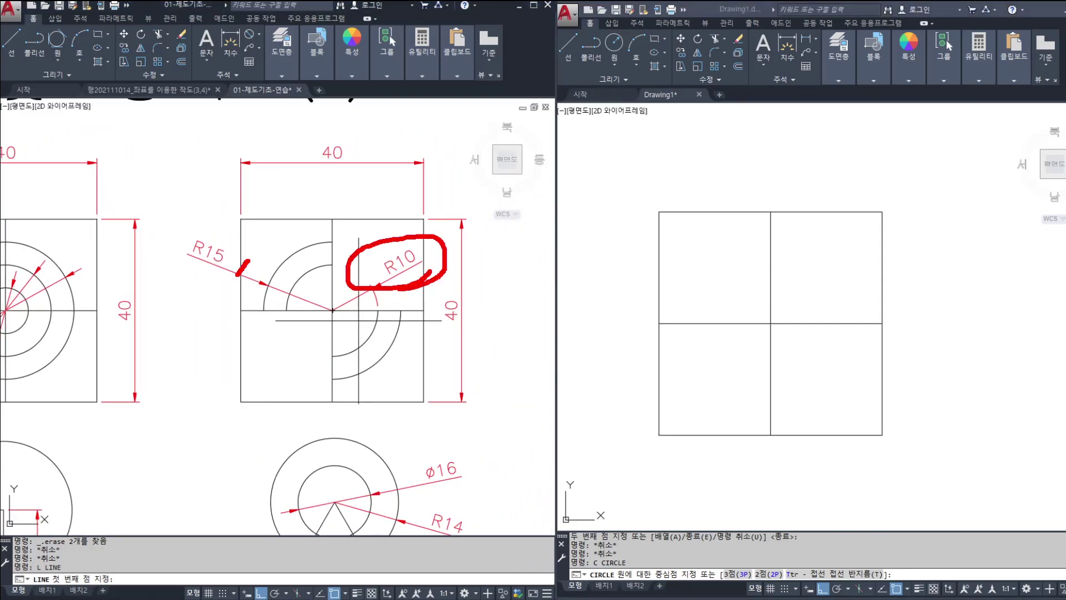
{"action": "key", "text": "Escape"}
{"action": "key", "text": "Escape"}
{"action": "key", "text": "Escape"}
{"action": "key", "text": "Escape"}
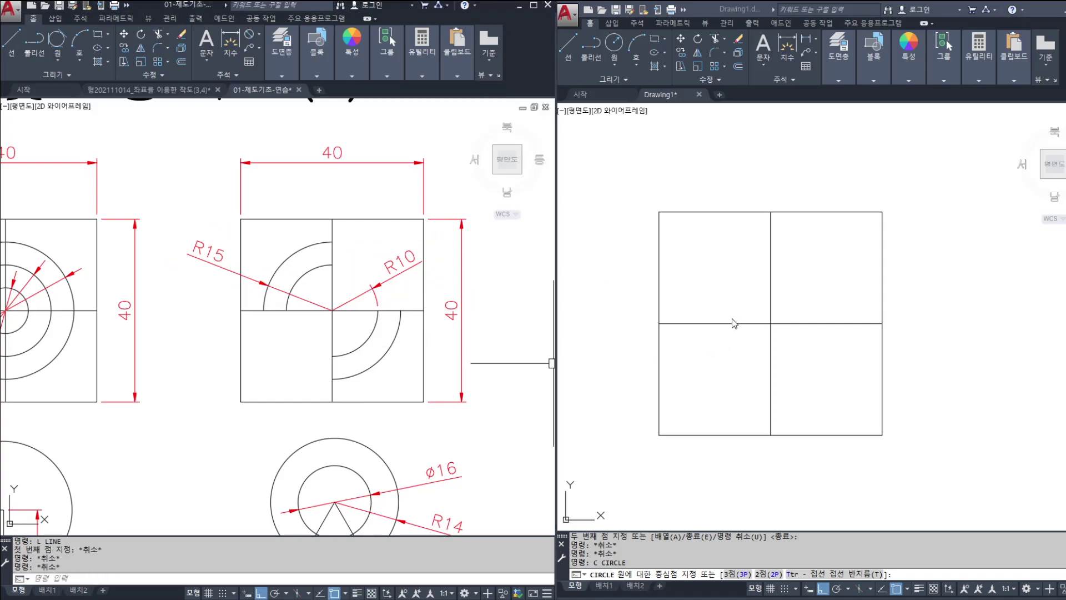
Draw two concentric circles of radius 10 and 15 centred on the crossing of the copied square's centre lines.
{"action": "left_click", "coordinate": [717, 301]}
{"action": "type", "text": "c"}
{"action": "key", "text": "Return"}
{"action": "left_click", "coordinate": [771, 323]}
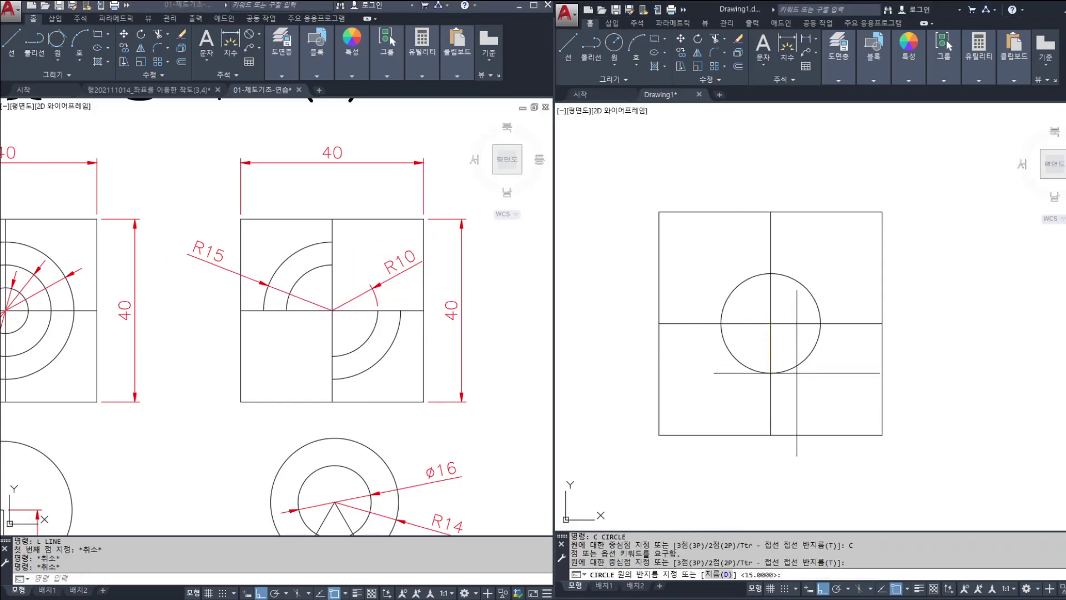
{"action": "type", "text": "10"}
{"action": "key", "text": "Return"}
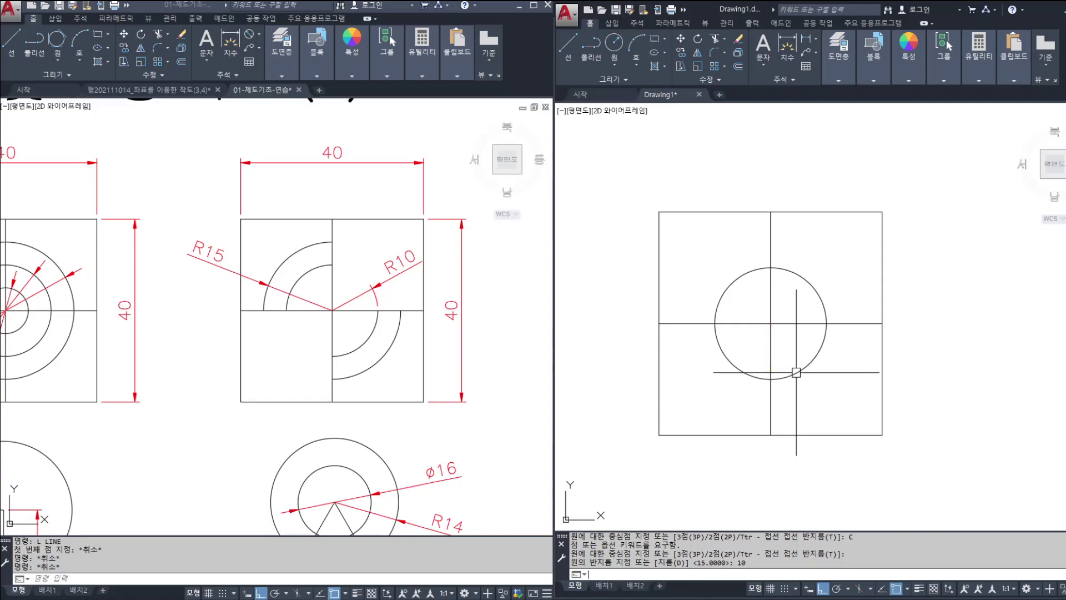
{"action": "key", "text": "Return"}
{"action": "left_click", "coordinate": [771, 323]}
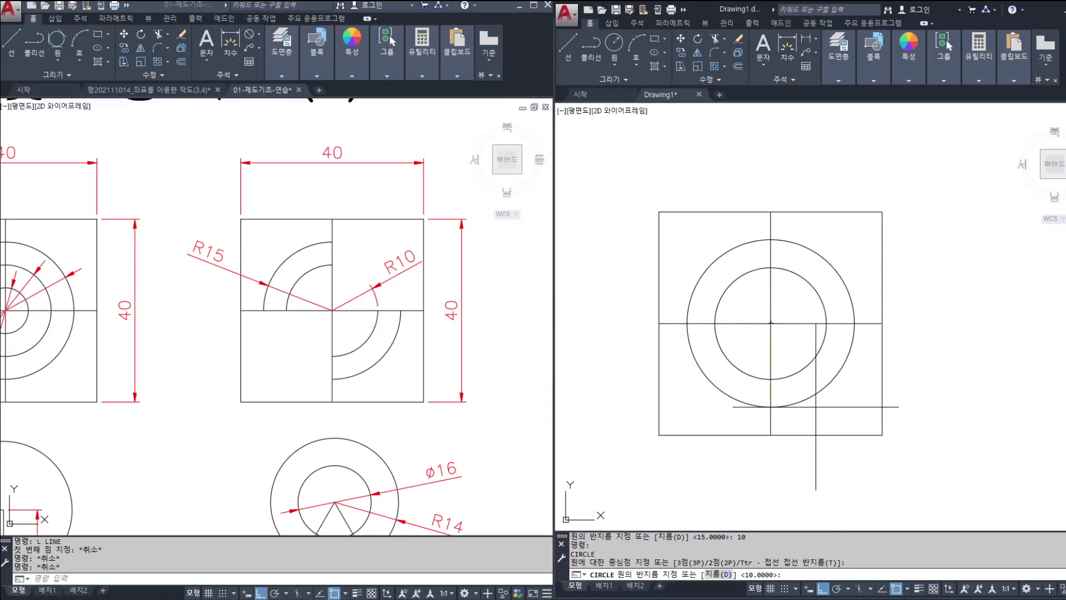
{"action": "type", "text": "15"}
{"action": "key", "text": "Return"}
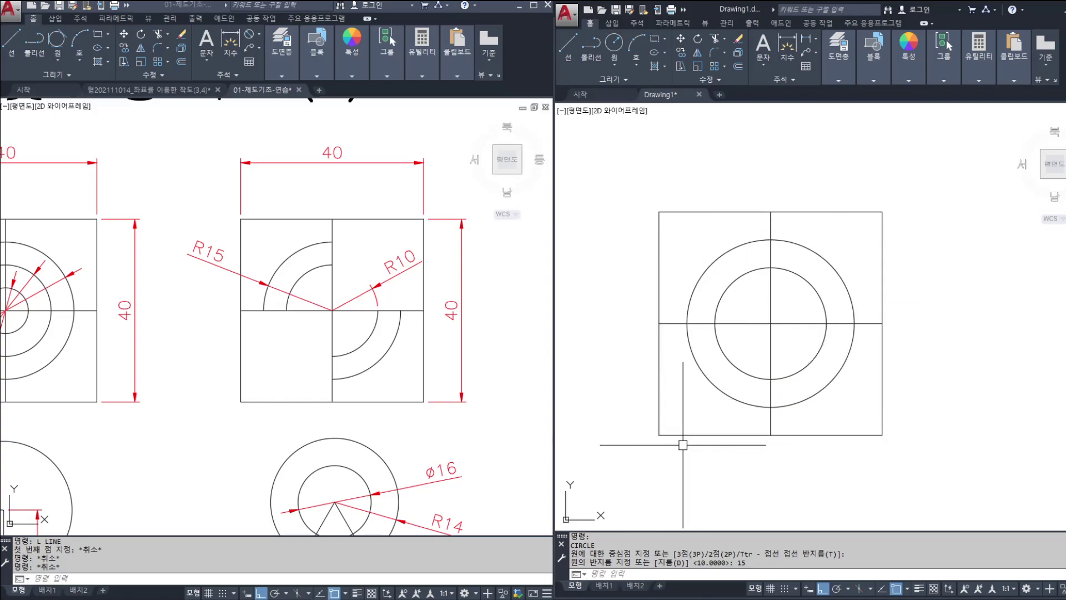
Find the 4-ø30 square figure on the reference sheet and return to Drawing1 with the finished figures in view.
{"action": "scroll", "coordinate": [609, 431], "scroll_direction": "down", "scroll_amount": 2}
{"action": "middle_click_drag", "start_coordinate": [685, 436], "coordinate": [758, 427]}
{"action": "middle_click_drag", "start_coordinate": [686, 407], "coordinate": [743, 336]}
{"action": "scroll", "coordinate": [704, 428], "scroll_direction": "down", "scroll_amount": 2}
{"action": "middle_click_drag", "start_coordinate": [704, 428], "coordinate": [947, 365]}
{"action": "left_click", "coordinate": [161, 417]}
{"action": "middle_click_drag", "start_coordinate": [172, 443], "coordinate": [412, 241]}
{"action": "middle_click_drag", "start_coordinate": [262, 343], "coordinate": [372, 282]}
{"action": "left_click", "coordinate": [743, 367]}
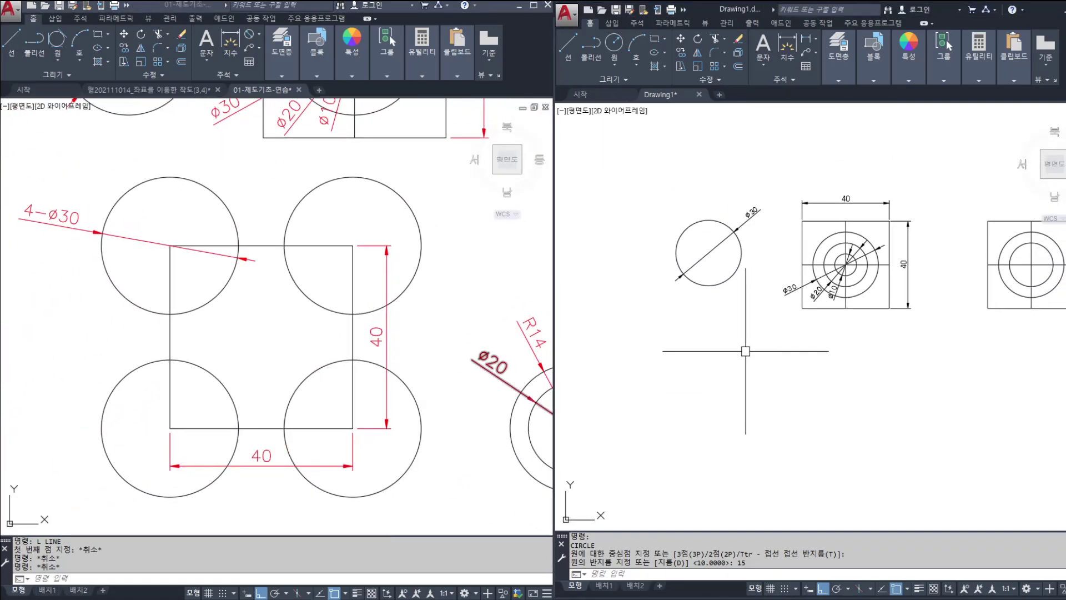
Copy the four edges of the R10 and R15 square from its upper-left corner to the empty area below the ø30 circle, with ortho off.
{"action": "middle_click_drag", "start_coordinate": [802, 359], "coordinate": [678, 362]}
{"action": "scroll", "coordinate": [936, 275], "scroll_direction": "up", "scroll_amount": 2}
{"action": "key", "text": "Escape"}
{"action": "key", "text": "Escape"}
{"action": "type", "text": "co"}
{"action": "key", "text": "Return"}
{"action": "left_click", "coordinate": [925, 197]}
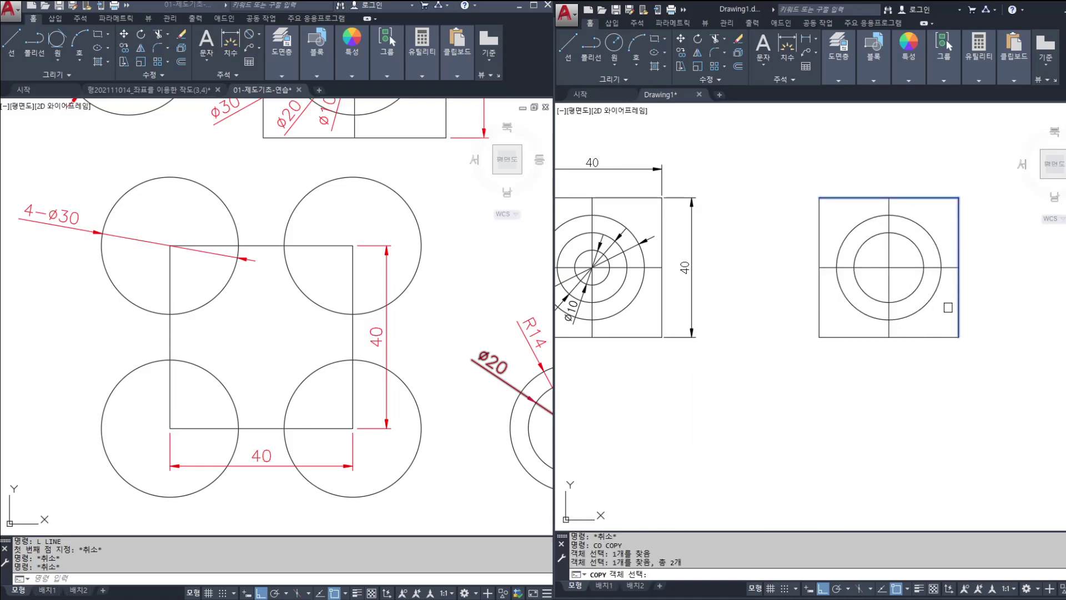
{"action": "left_click", "coordinate": [831, 327]}
{"action": "left_click", "coordinate": [819, 331]}
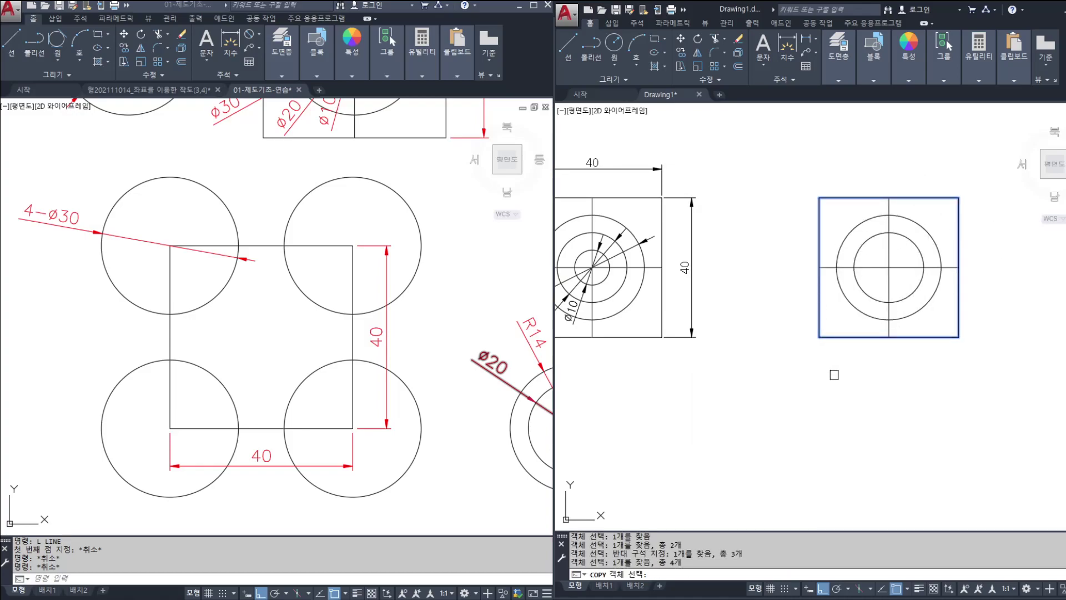
{"action": "key", "text": "Return"}
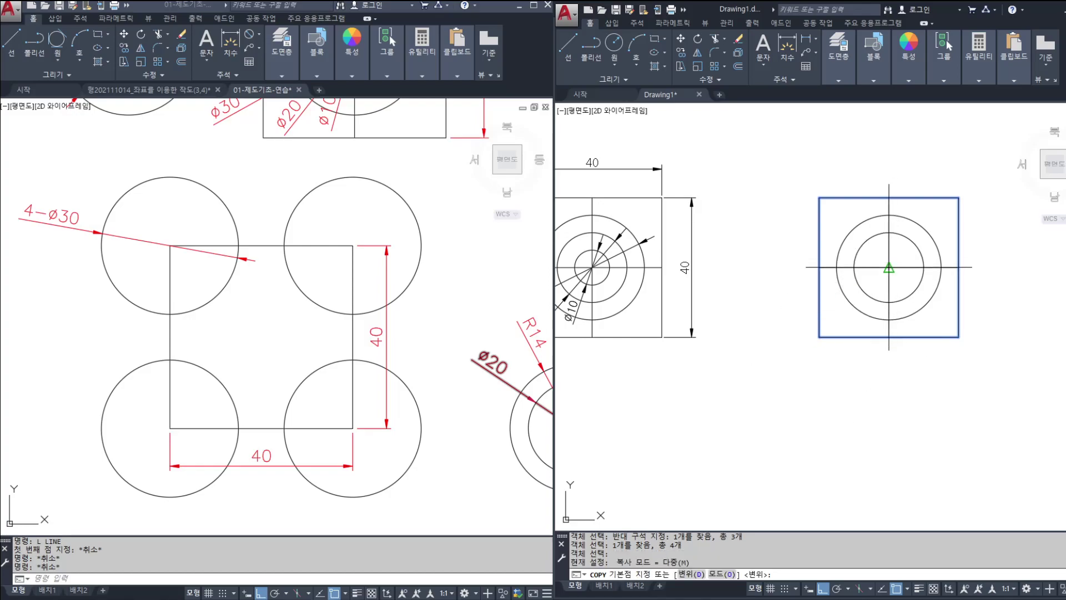
{"action": "left_click", "coordinate": [819, 197]}
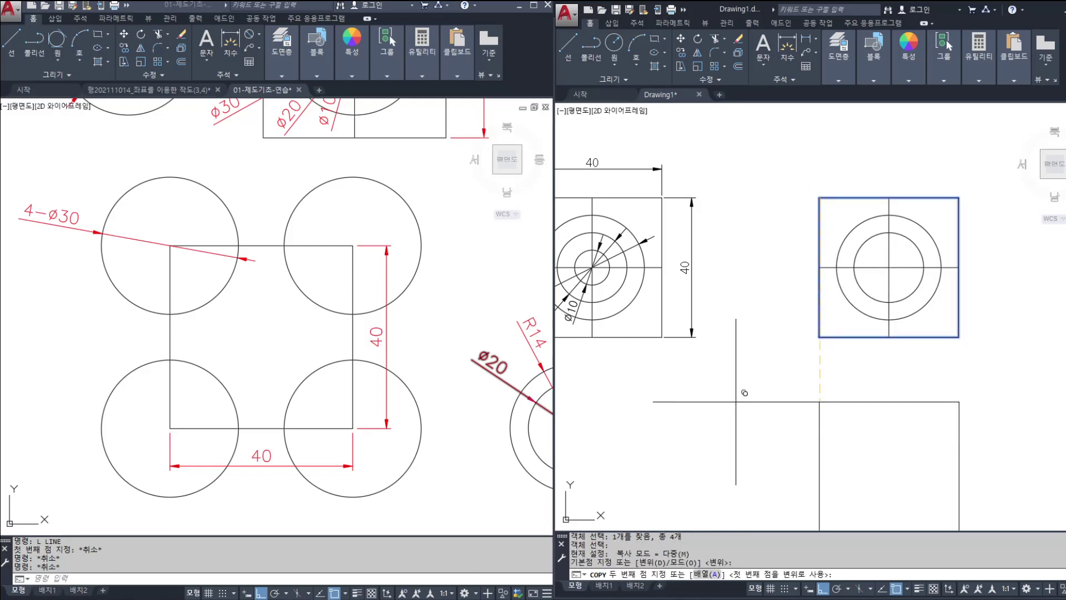
{"action": "mouse_move", "coordinate": [714, 414]}
{"action": "middle_mouse_down"}
{"action": "mouse_move", "coordinate": [761, 383]}
{"action": "mouse_move", "coordinate": [889, 347]}
{"action": "middle_mouse_up"}
{"action": "scroll", "coordinate": [889, 347], "scroll_direction": "down", "scroll_amount": 1}
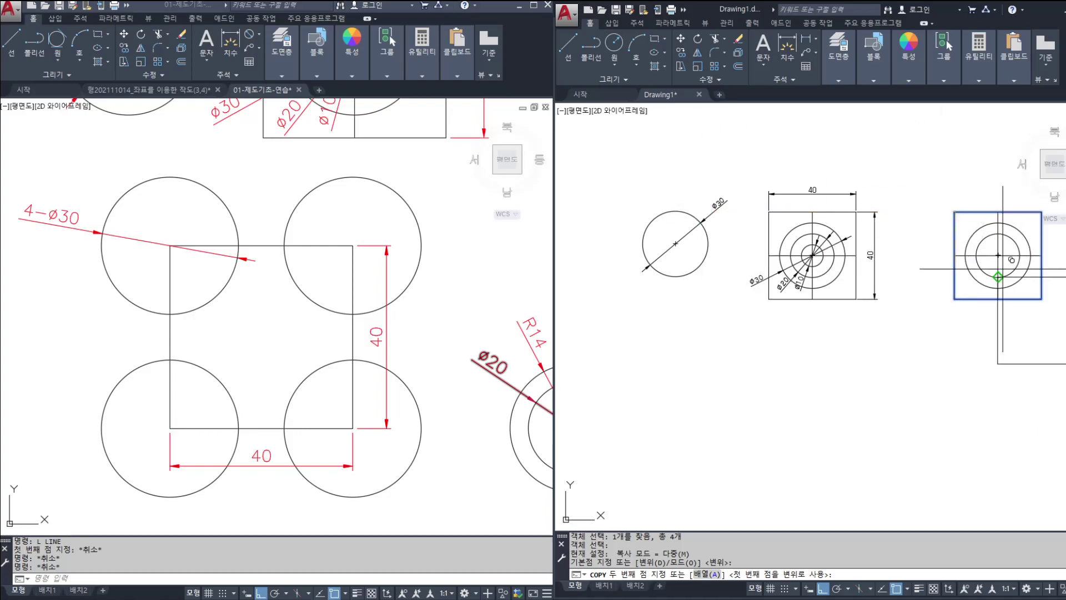
{"action": "key", "text": "F8"}
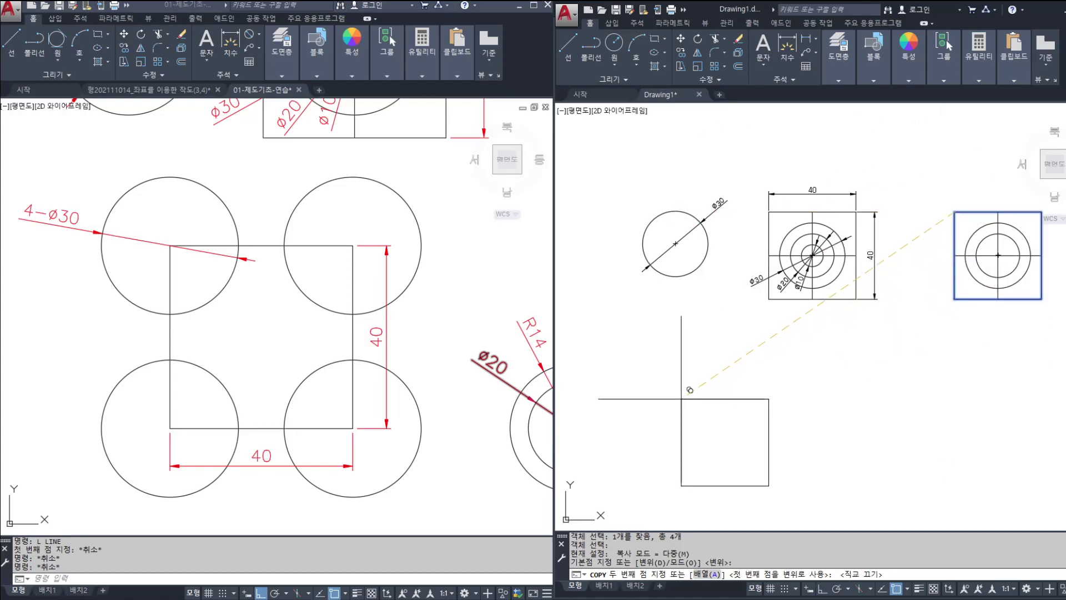
{"action": "left_click", "coordinate": [641, 375]}
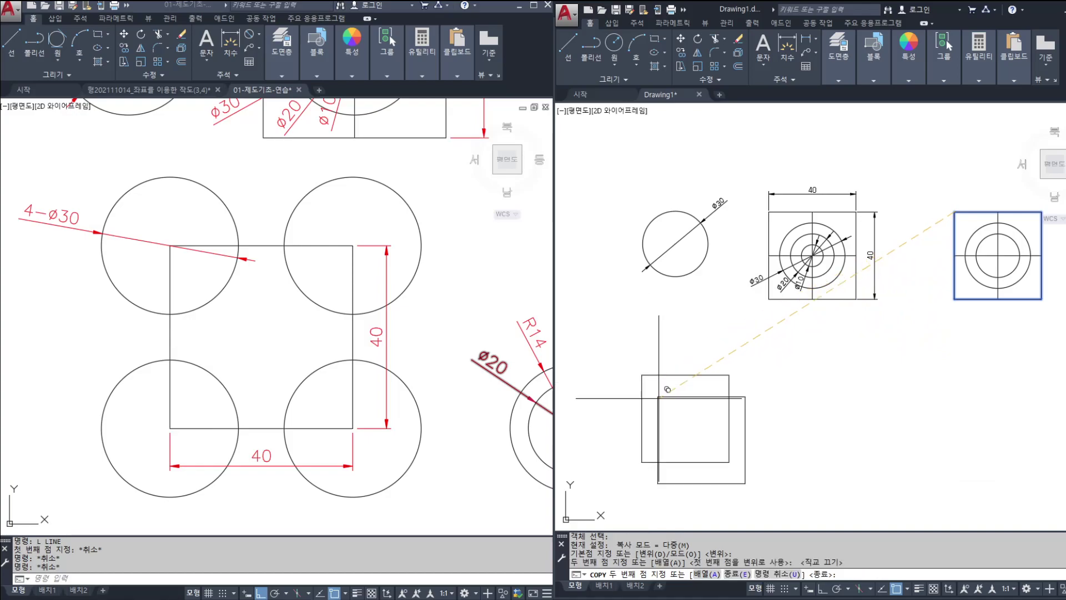
{"action": "key", "text": "Return"}
Draw a circle of diameter 30 centred on the upper-left corner of the new square.
{"action": "scroll", "coordinate": [707, 405], "scroll_direction": "up", "scroll_amount": 2}
{"action": "scroll", "coordinate": [707, 405], "scroll_direction": "up", "scroll_amount": 2}
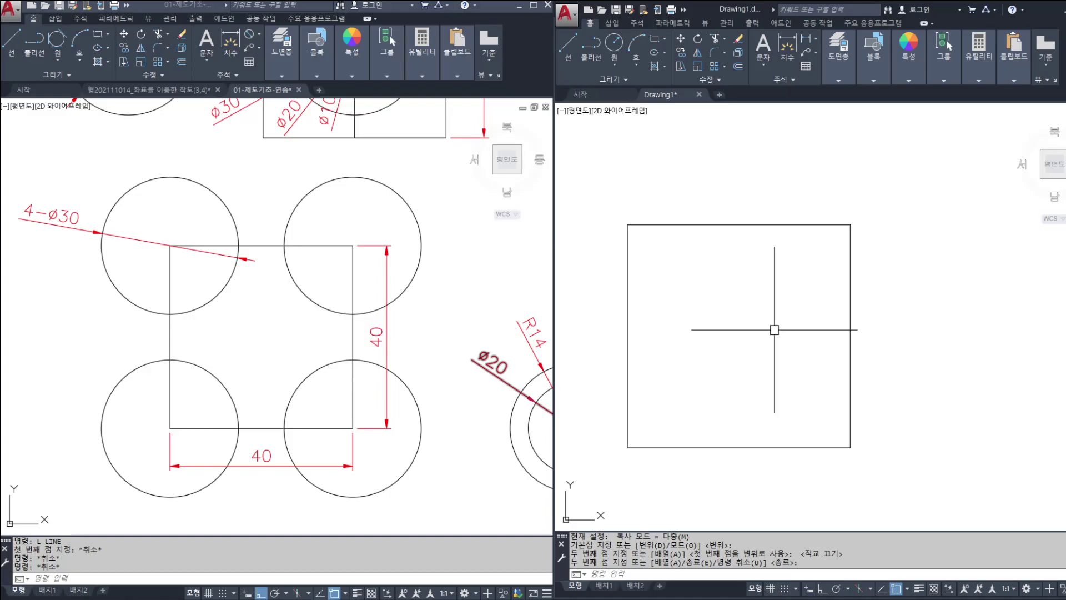
{"action": "type", "text": "c"}
{"action": "key", "text": "Return"}
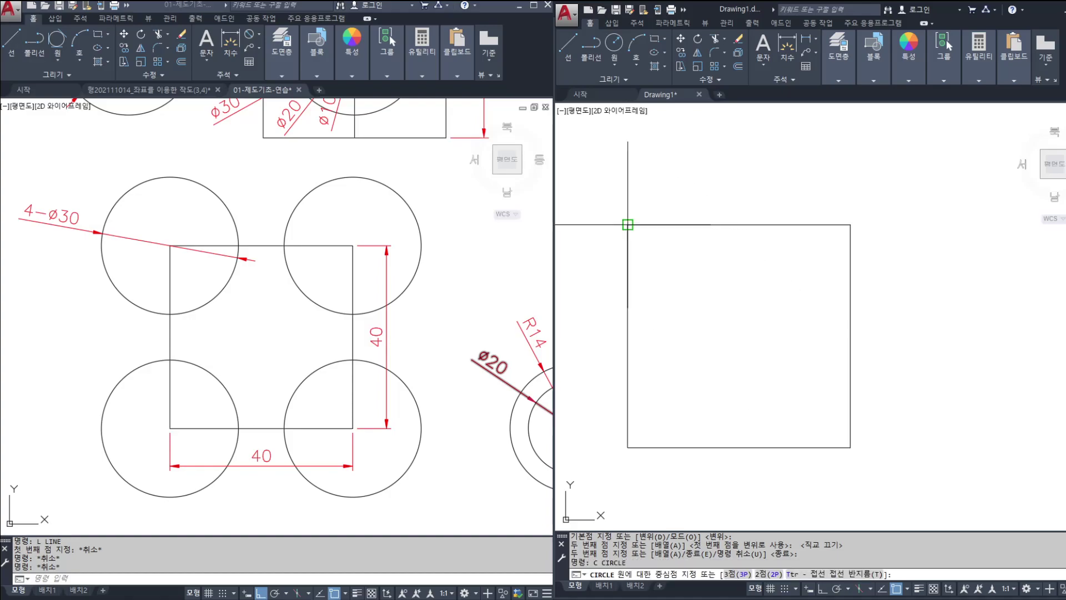
{"action": "left_click", "coordinate": [628, 225]}
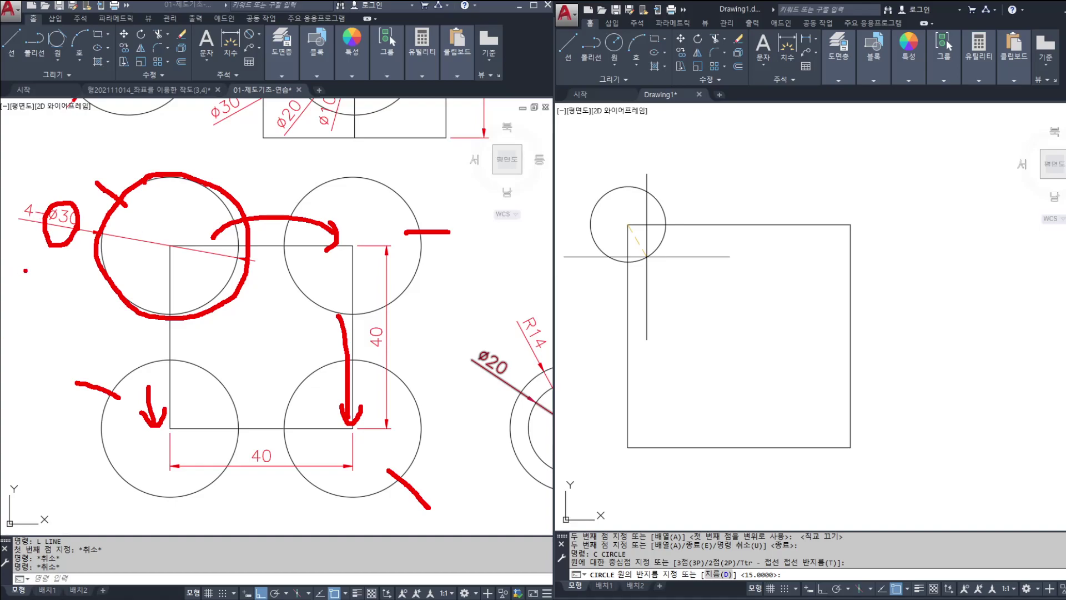
{"action": "key", "text": "Escape"}
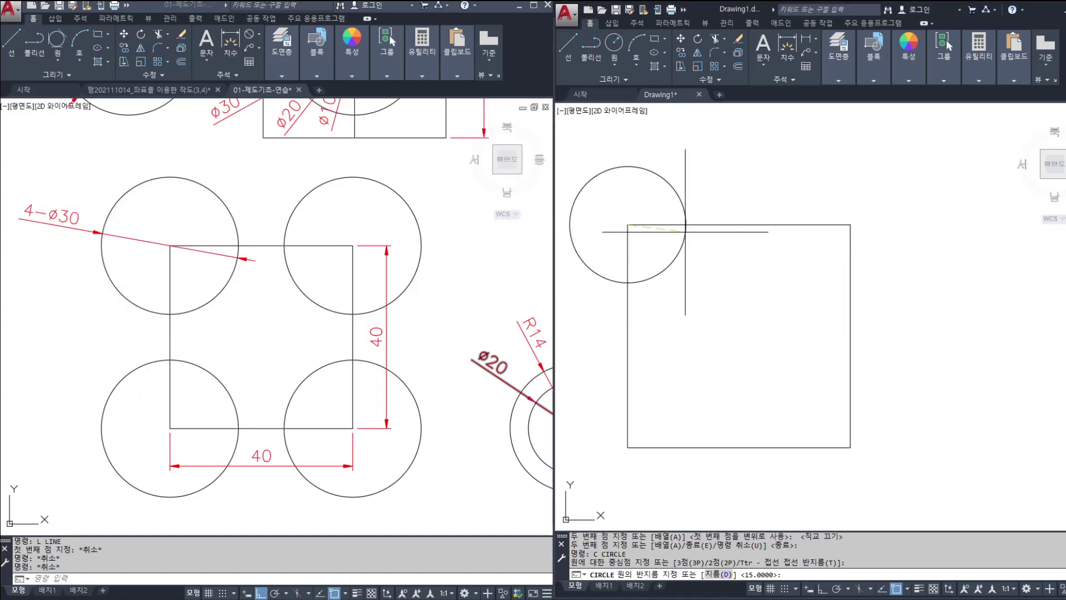
{"action": "middle_click_drag", "start_coordinate": [682, 240], "coordinate": [707, 262]}
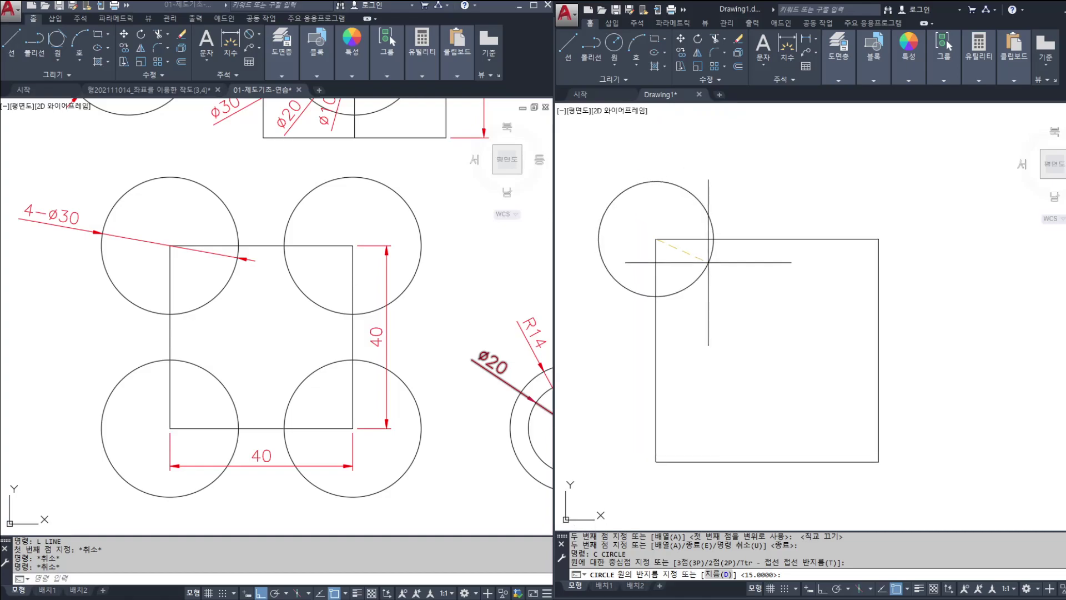
{"action": "key", "text": "Return"}
{"action": "type", "text": "30"}
{"action": "key", "text": "Return"}
{"action": "mouse_move", "coordinate": [714, 262]}
{"action": "middle_mouse_down"}
{"action": "mouse_move", "coordinate": [707, 286]}
{"action": "mouse_move", "coordinate": [718, 306]}
{"action": "middle_mouse_up"}
{"action": "key", "text": "Escape"}
{"action": "type", "text": "c"}
{"action": "key", "text": "Escape"}
{"action": "key", "text": "Escape"}
{"action": "key", "text": "Escape"}
Copy the ø30 circle from its centre at the square's upper-left corner to the other three corners.
{"action": "type", "text": "co"}
{"action": "key", "text": "Return"}
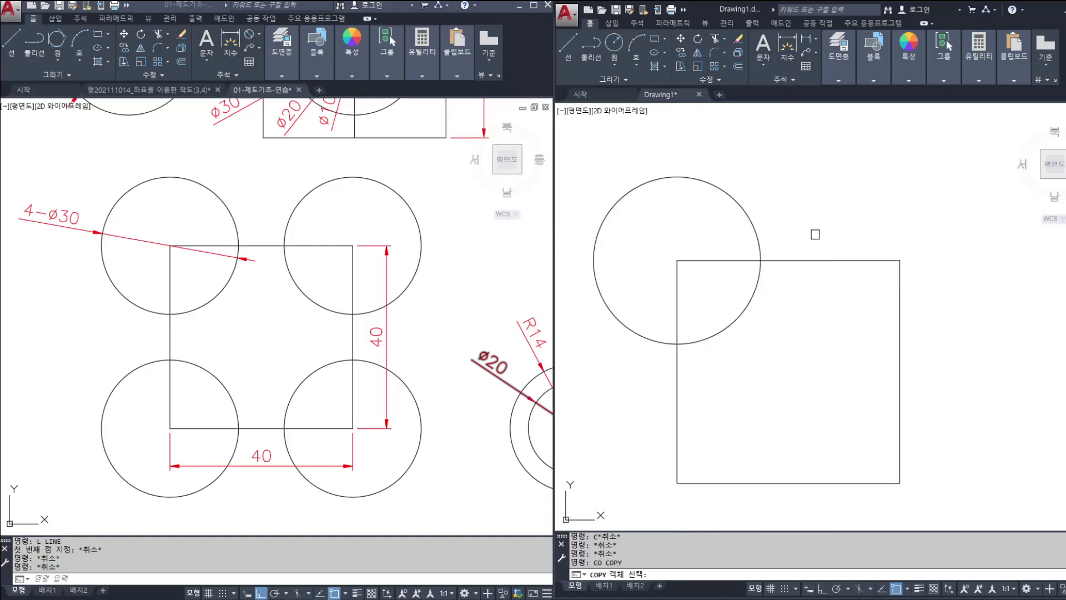
{"action": "left_click", "coordinate": [747, 219]}
{"action": "key", "text": "Return"}
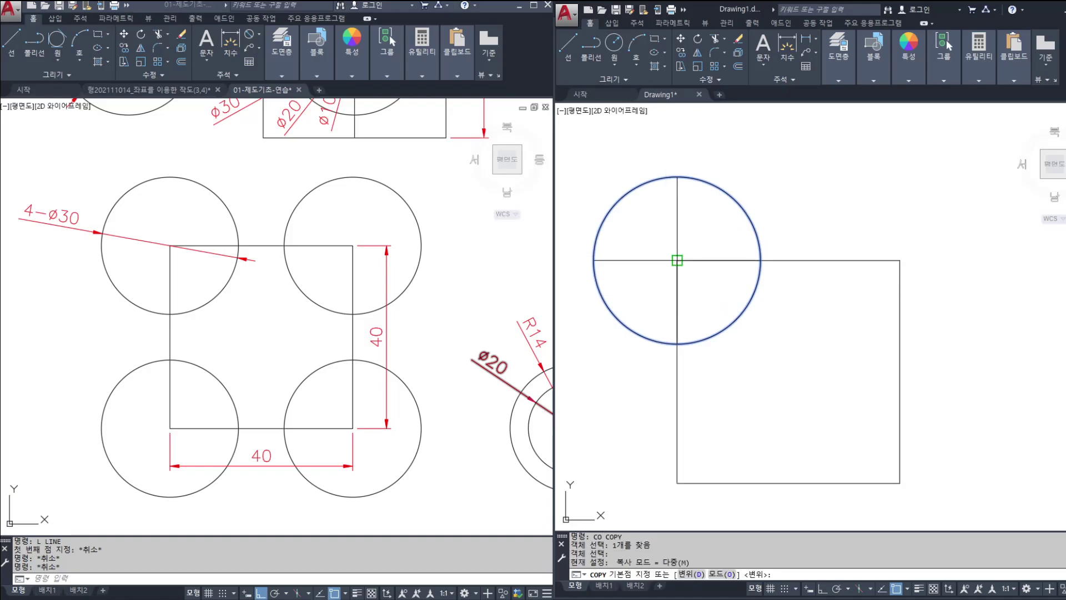
{"action": "left_click", "coordinate": [676, 259]}
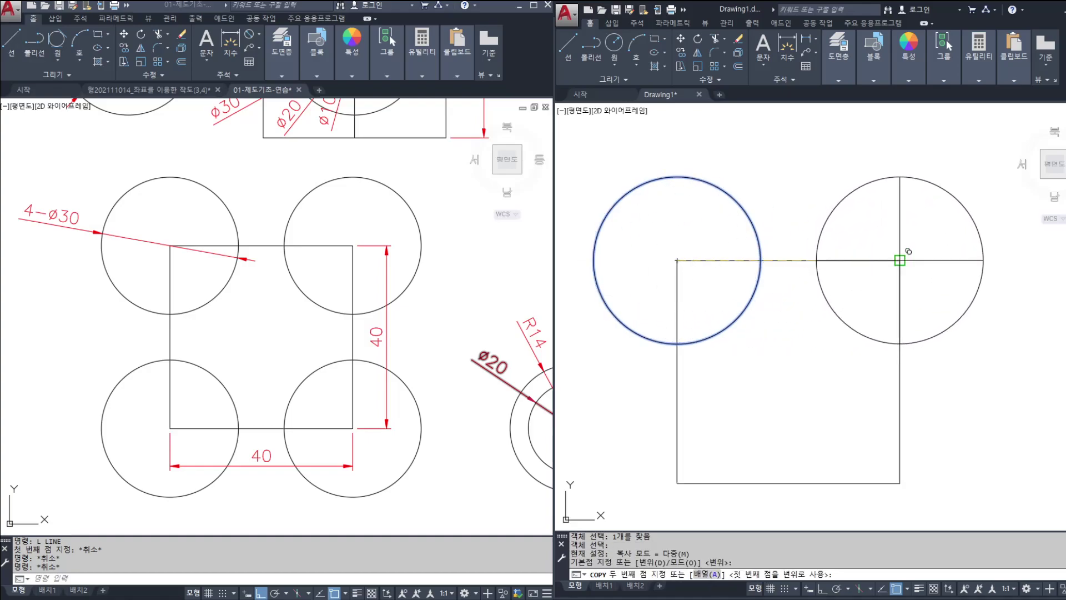
{"action": "left_click", "coordinate": [900, 260]}
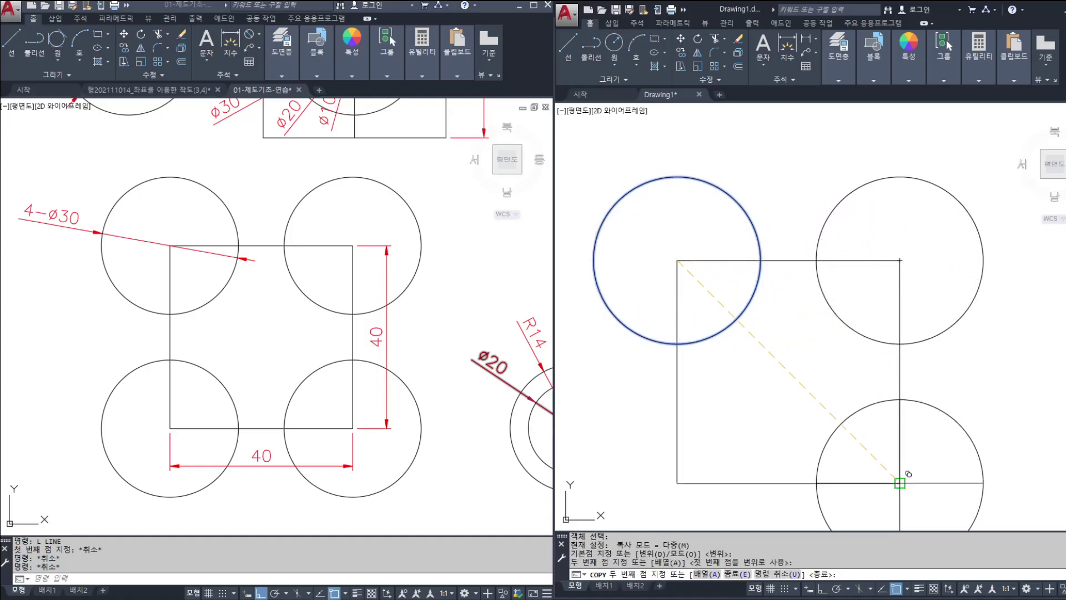
{"action": "left_click", "coordinate": [899, 482]}
{"action": "left_click", "coordinate": [677, 483]}
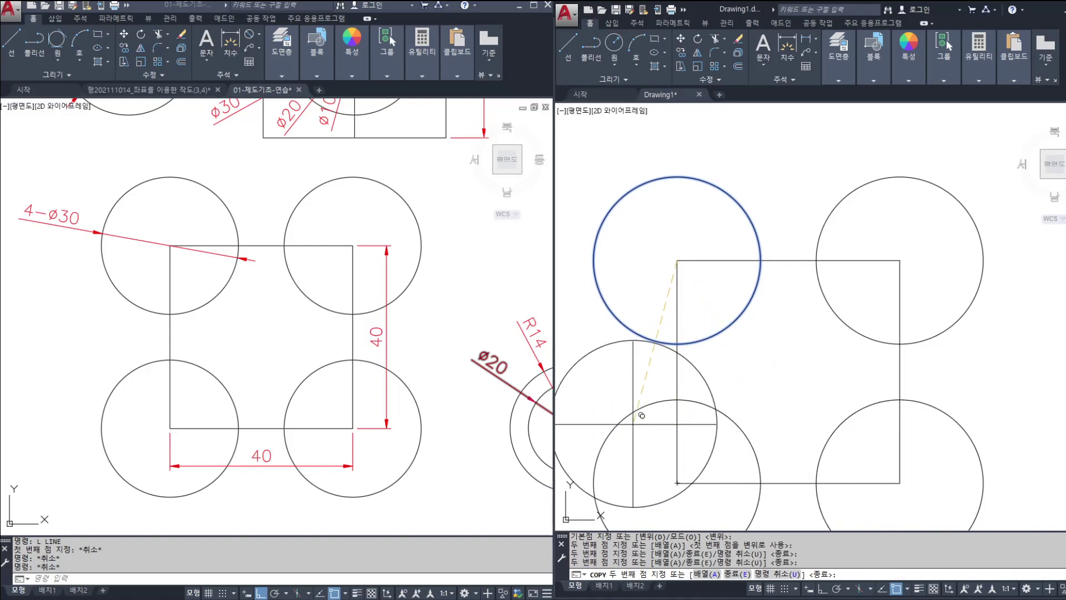
{"action": "key", "text": "Escape"}
Examine the triangle-and-circles figure on the reference sheet, bring an empty area of Drawing1 into view and cancel the pending Line command.
{"action": "mouse_move", "coordinate": [431, 309]}
{"action": "middle_mouse_down"}
{"action": "mouse_move", "coordinate": [350, 245]}
{"action": "mouse_move", "coordinate": [366, 303]}
{"action": "mouse_move", "coordinate": [225, 317]}
{"action": "mouse_move", "coordinate": [188, 358]}
{"action": "middle_mouse_up"}
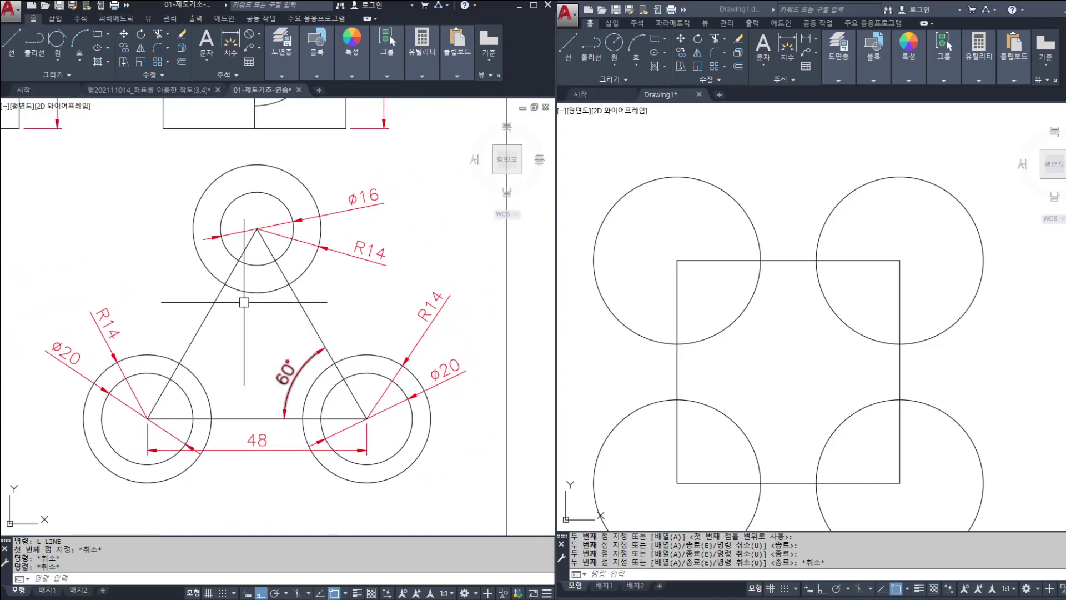
{"action": "scroll", "coordinate": [797, 398], "scroll_direction": "down", "scroll_amount": 3}
{"action": "middle_click_drag", "start_coordinate": [906, 360], "coordinate": [602, 352]}
{"action": "middle_click_drag", "start_coordinate": [849, 355], "coordinate": [822, 348]}
{"action": "key", "text": "Escape"}
{"action": "key", "text": "Escape"}
{"action": "type", "text": "l"}
{"action": "key", "text": "Return"}
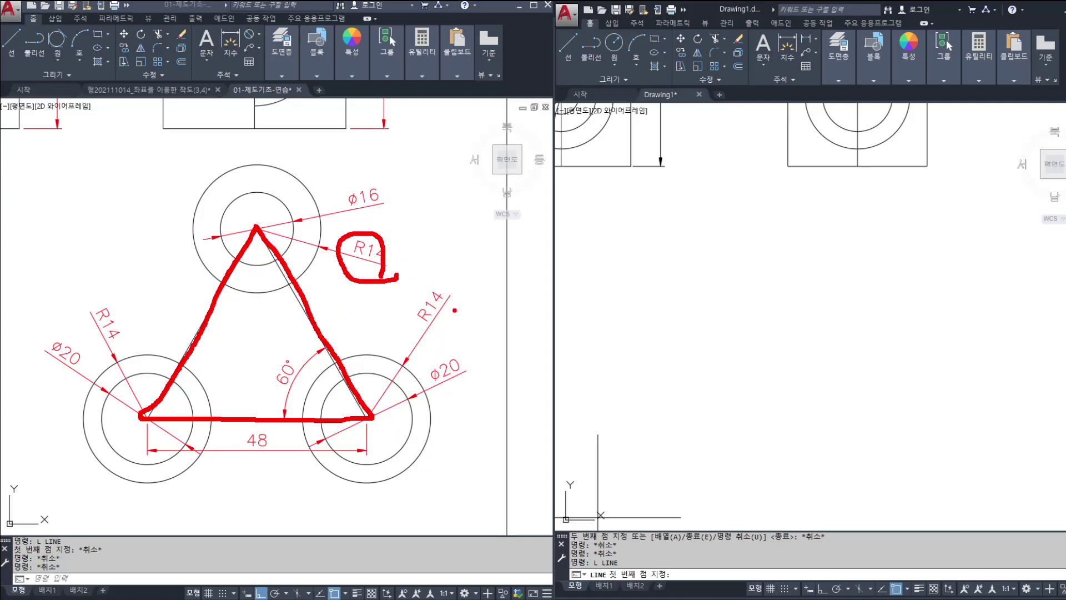
{"action": "mouse_move", "coordinate": [388, 210]}
{"action": "left_mouse_down"}
{"action": "mouse_move", "coordinate": [358, 174]}
{"action": "mouse_move", "coordinate": [398, 224]}
{"action": "left_mouse_up"}
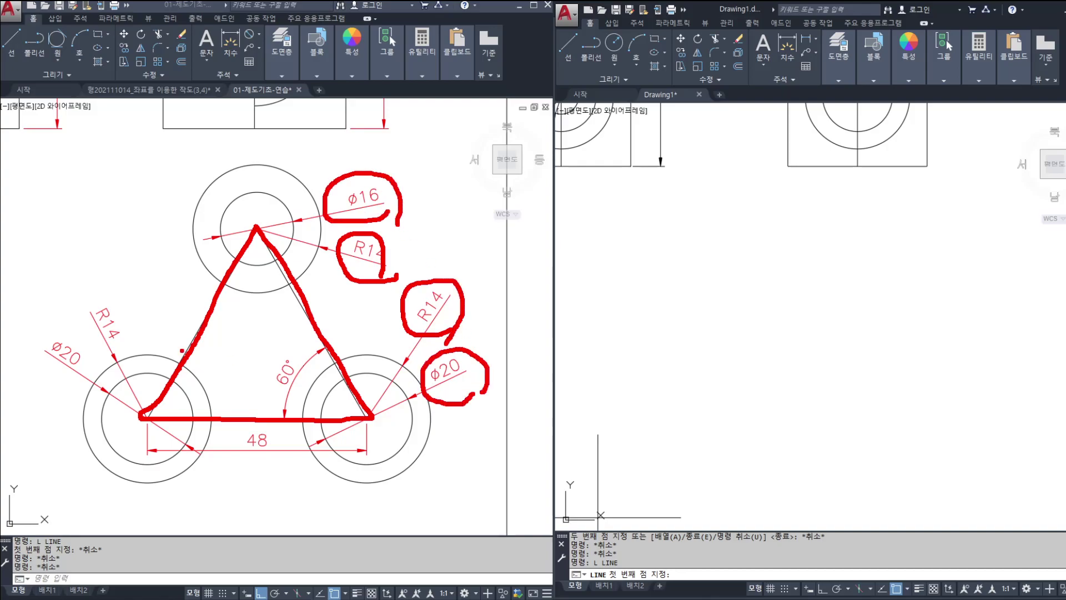
{"action": "key", "text": "Escape"}
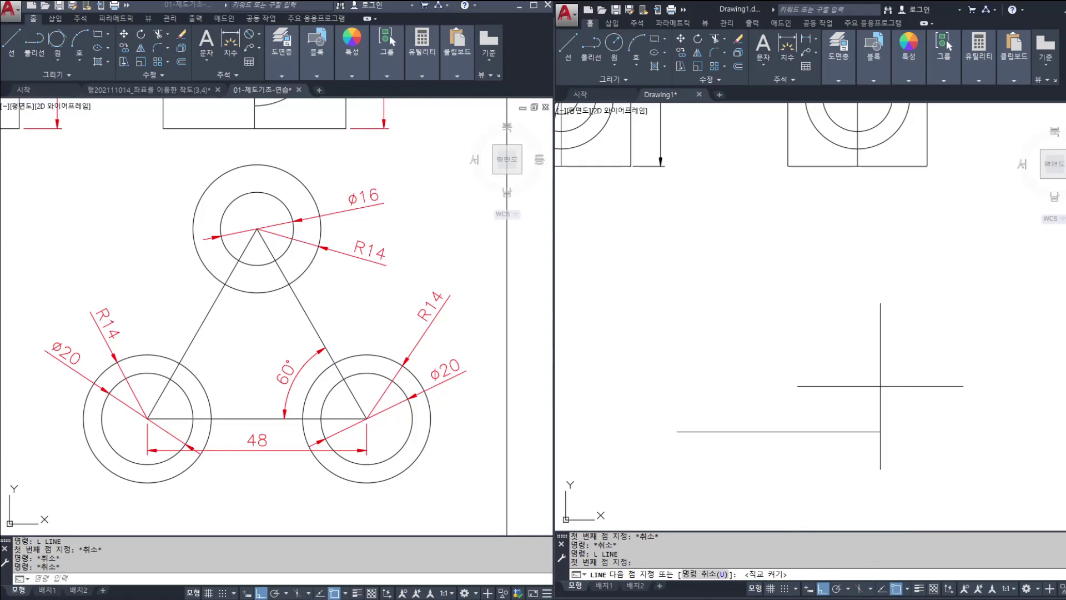
{"action": "key", "text": "F8"}
{"action": "key", "text": "F8"}
{"action": "left_click", "coordinate": [822, 589]}
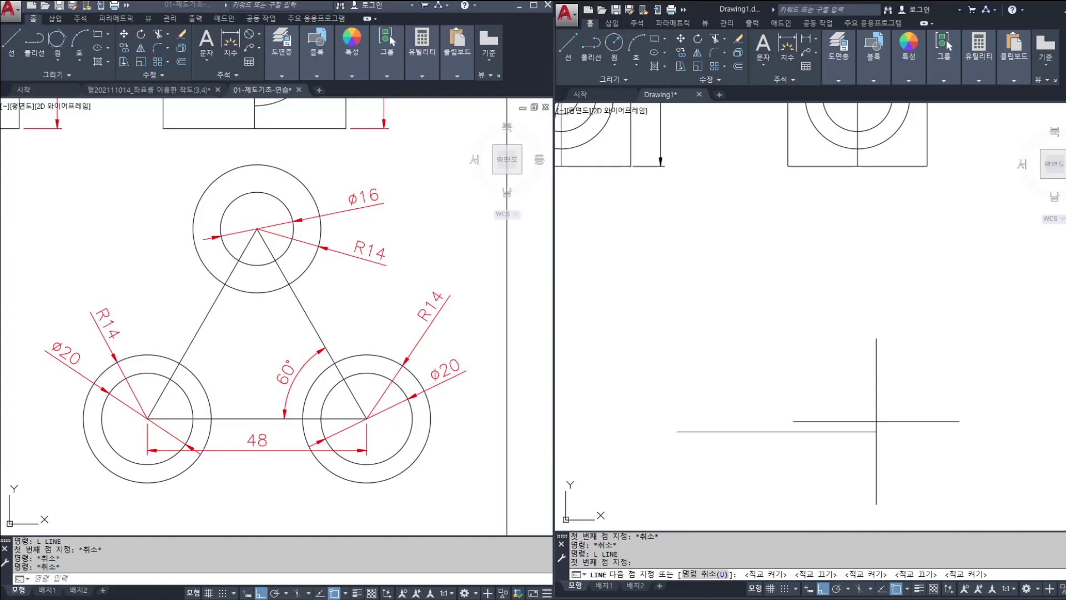
{"action": "key", "text": "Return"}
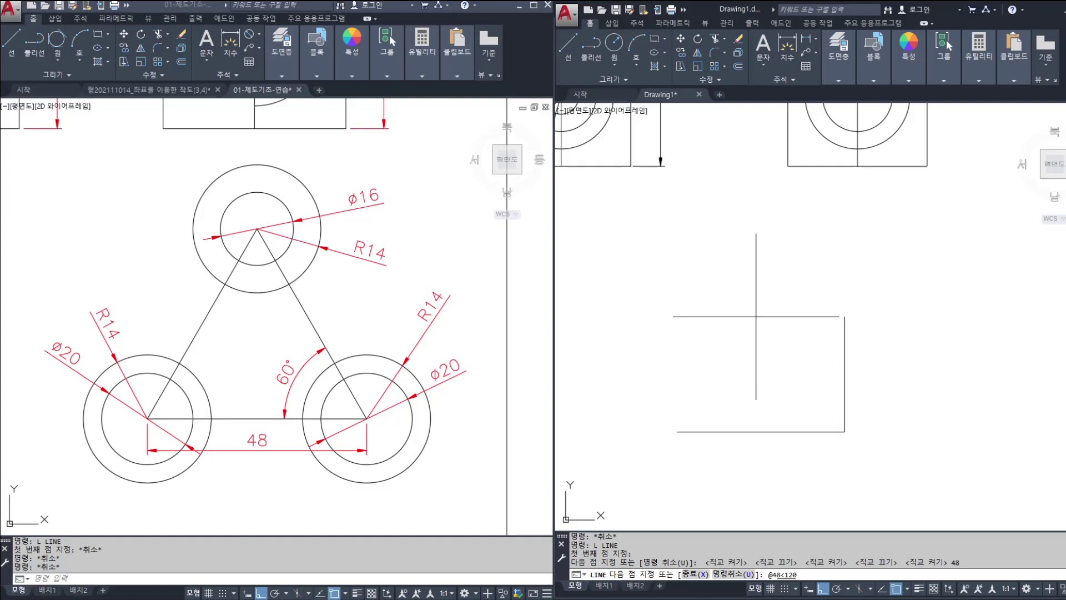
{"action": "key", "text": "Return"}
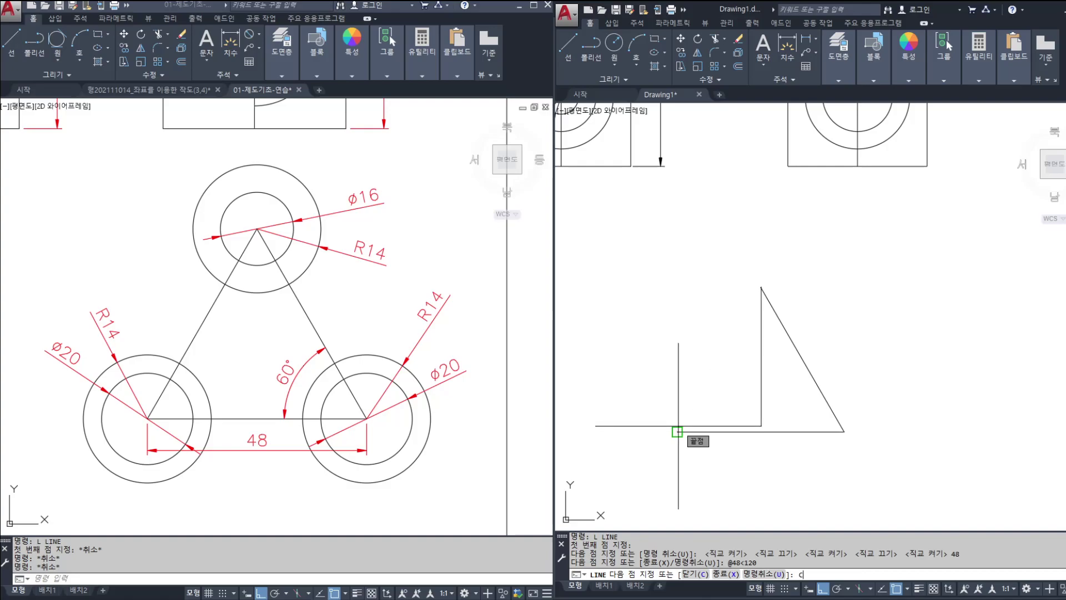
{"action": "type", "text": "C"}
{"action": "key", "text": "Return"}
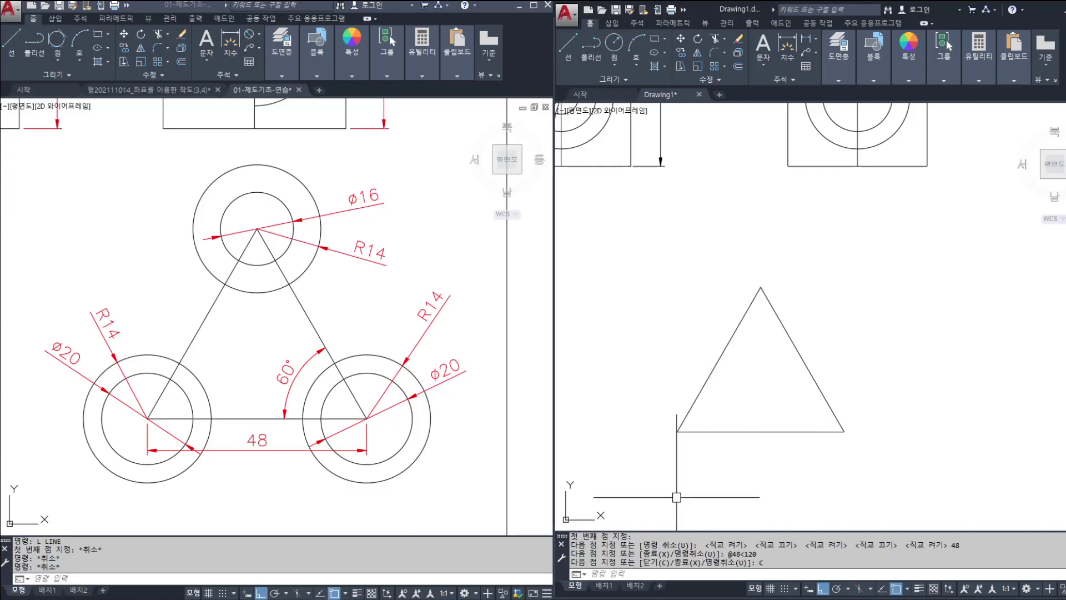
{"action": "key", "text": "Escape"}
{"action": "key", "text": "Escape"}
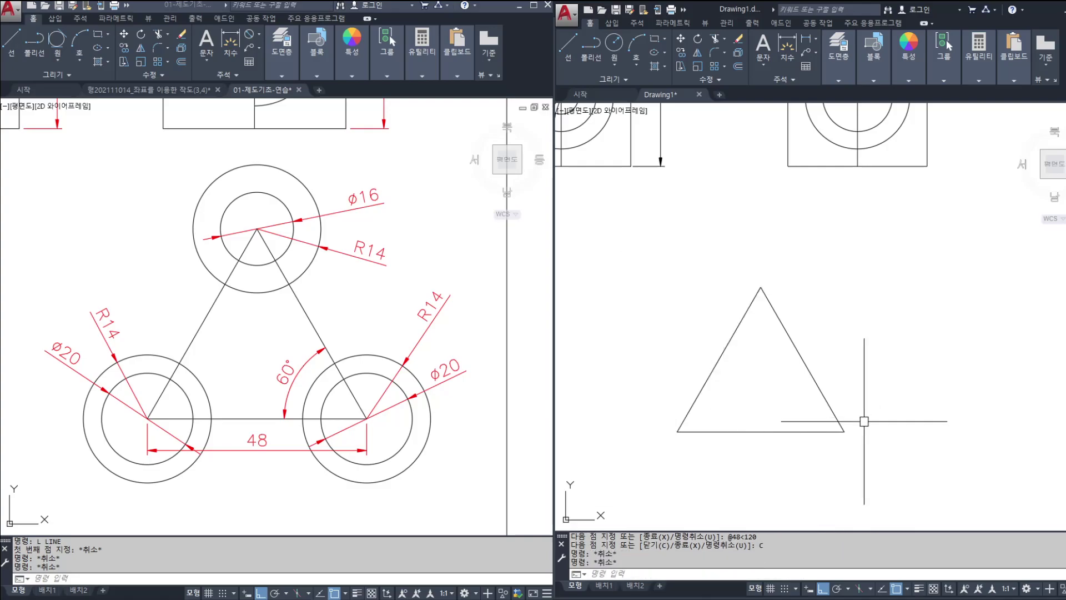
Draw two concentric circles, diameter 20 and radius 14, centred on the triangle's lower-right corner.
{"action": "type", "text": "c"}
{"action": "key", "text": "Return"}
{"action": "left_click", "coordinate": [844, 431]}
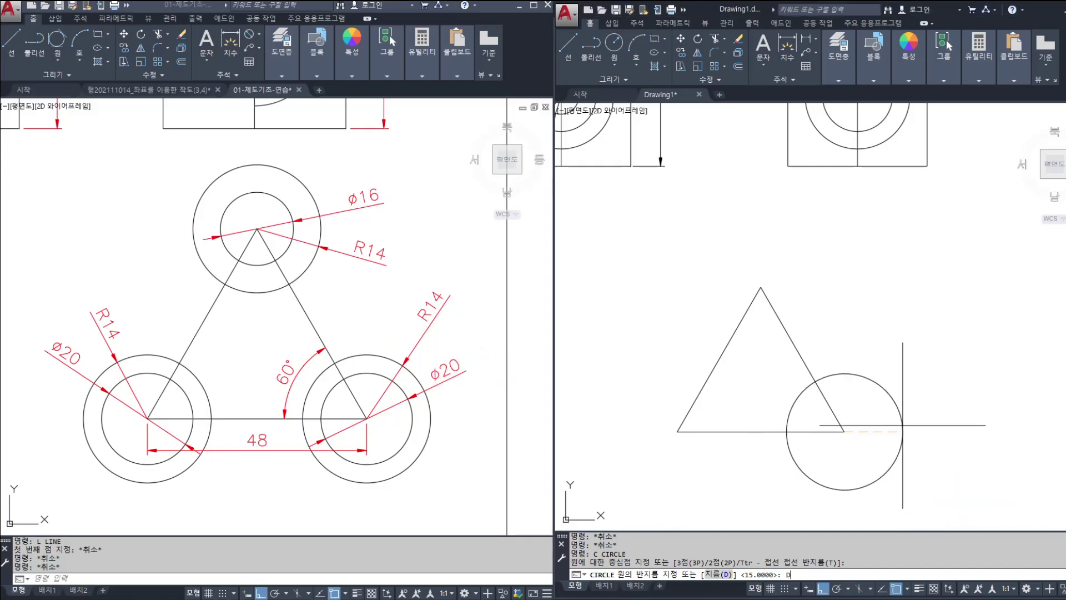
{"action": "key", "text": "Return"}
{"action": "type", "text": "20"}
{"action": "key", "text": "Return"}
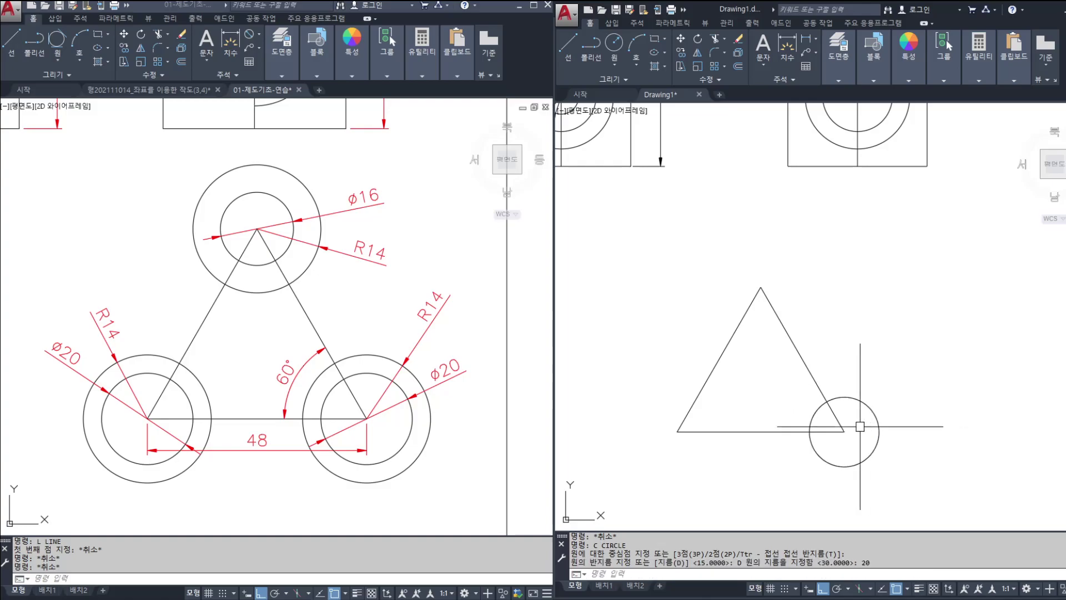
{"action": "key", "text": "Return"}
{"action": "left_click", "coordinate": [845, 432]}
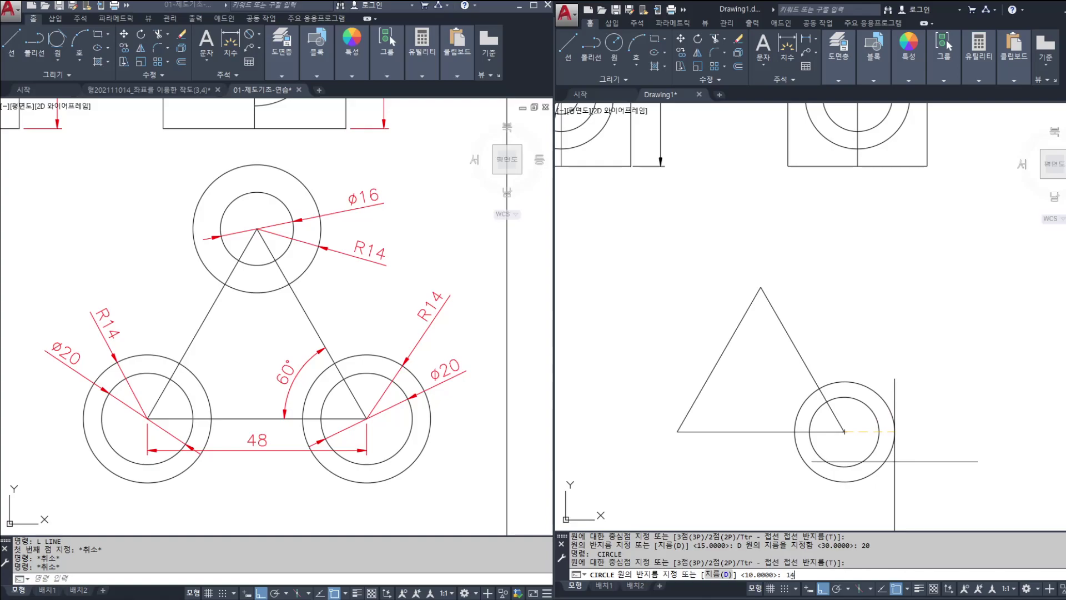
{"action": "type", "text": "14"}
{"action": "key", "text": "Return"}
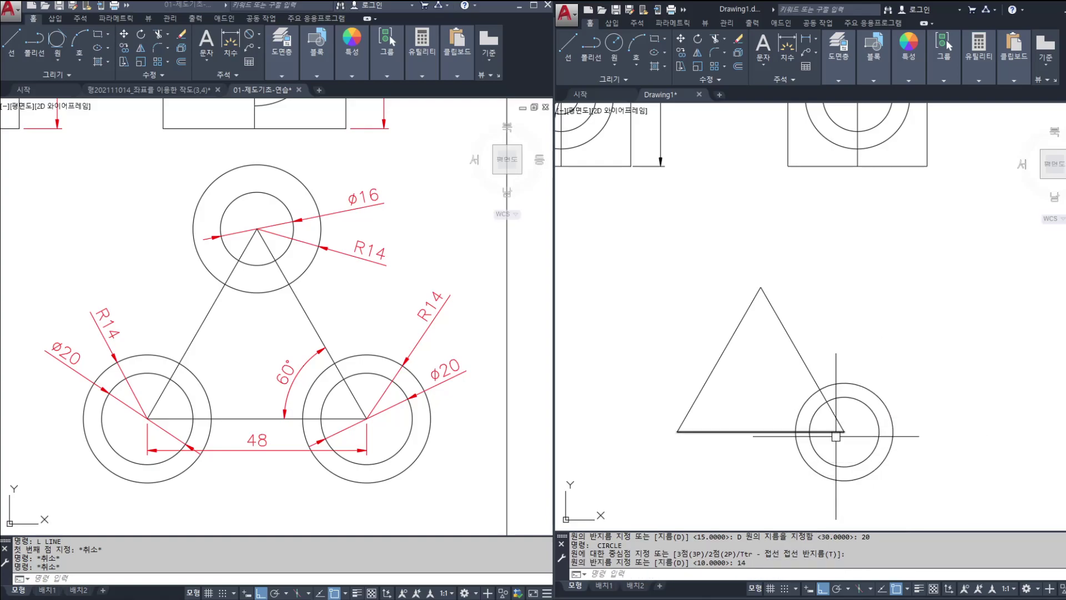
Draw a circle of diameter 20 centred on the triangle's lower-left corner.
{"action": "scroll", "coordinate": [689, 439], "scroll_direction": "up", "scroll_amount": 3}
{"action": "key", "text": "Escape"}
{"action": "key", "text": "Escape"}
{"action": "type", "text": "c"}
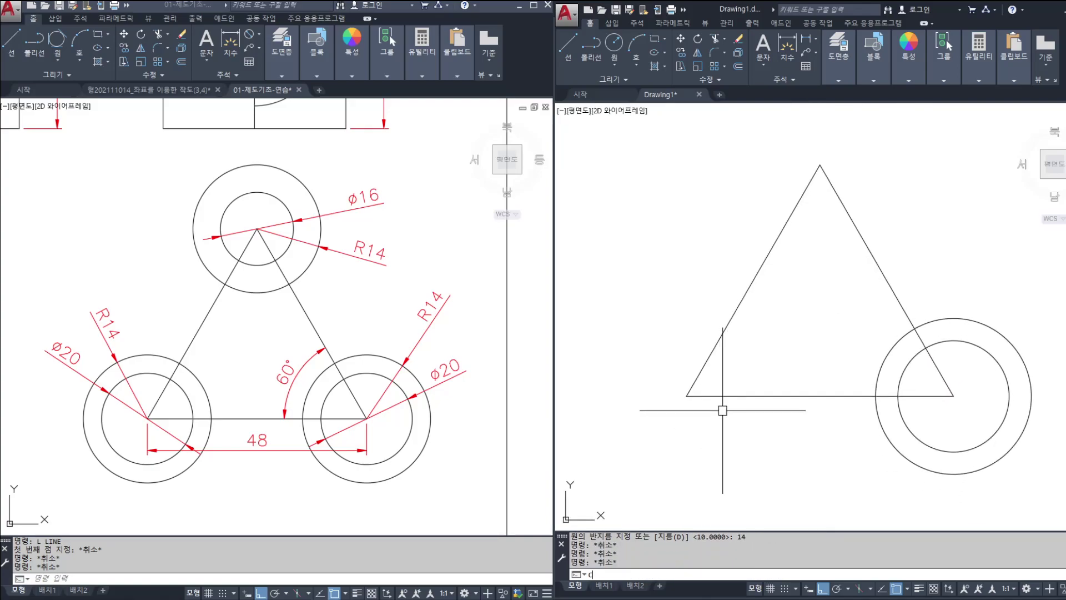
{"action": "key", "text": "Return"}
{"action": "key", "text": "Escape"}
{"action": "key", "text": "Escape"}
{"action": "type", "text": "c"}
{"action": "key", "text": "Return"}
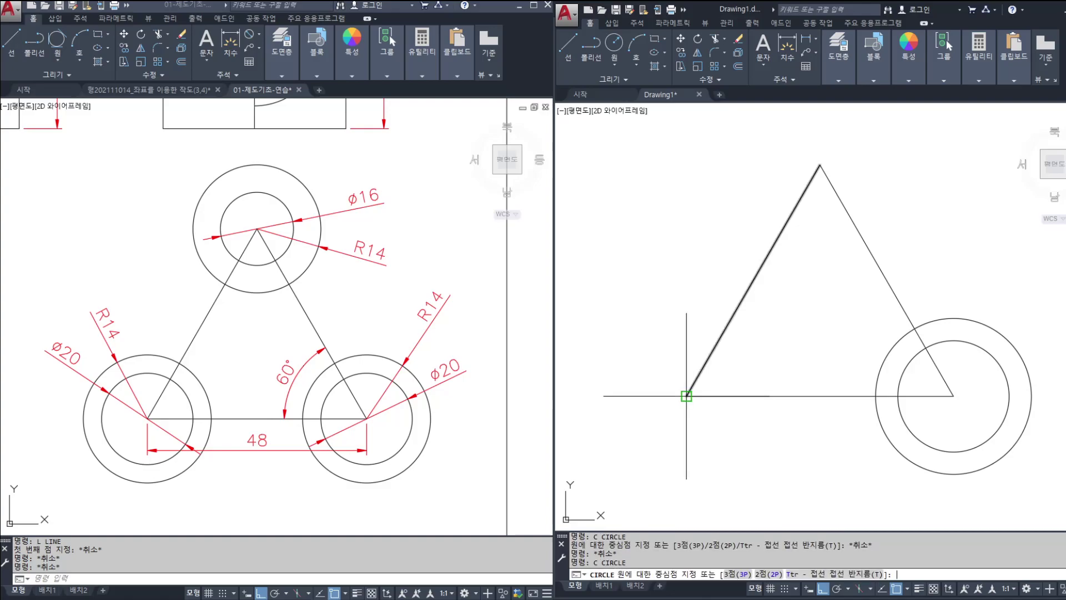
{"action": "left_click", "coordinate": [686, 396]}
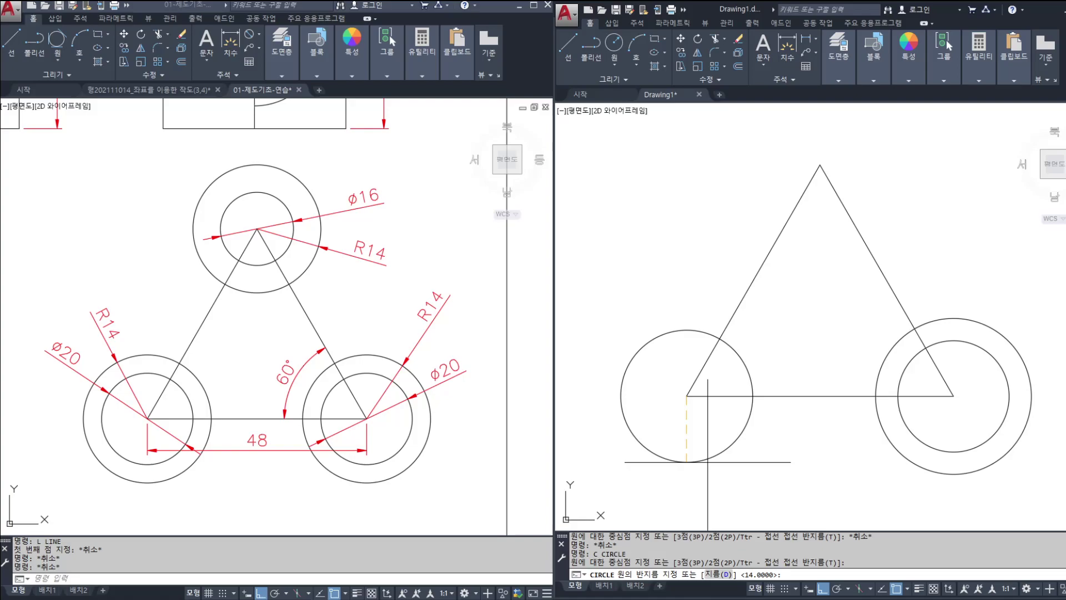
{"action": "key", "text": "Return"}
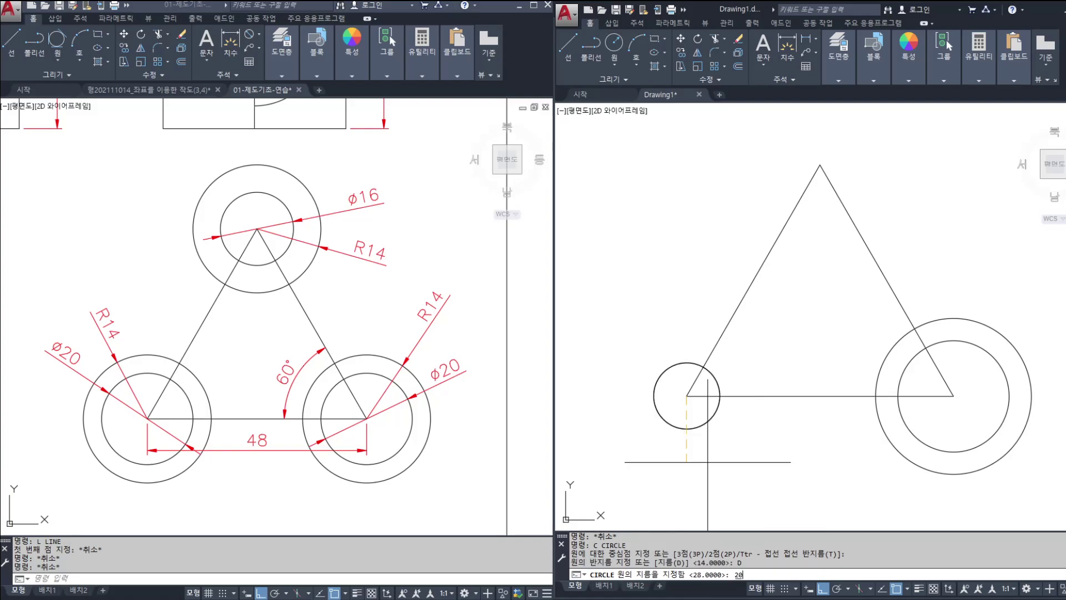
{"action": "key", "text": "Return"}
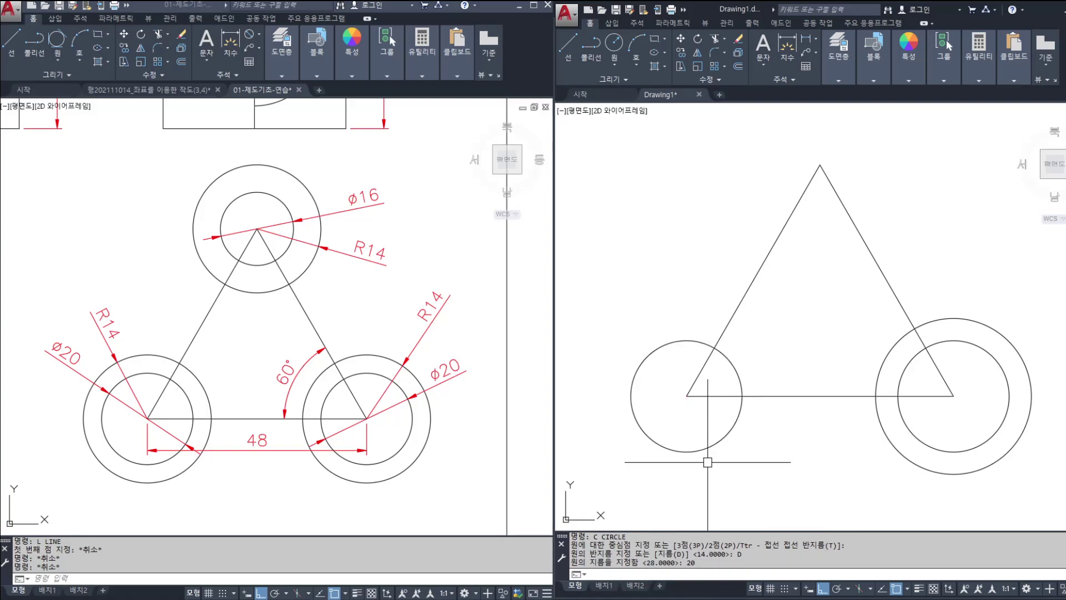
Draw a concentric circle of radius 14 around the circle at the triangle's lower-left corner.
{"action": "key", "text": "Return"}
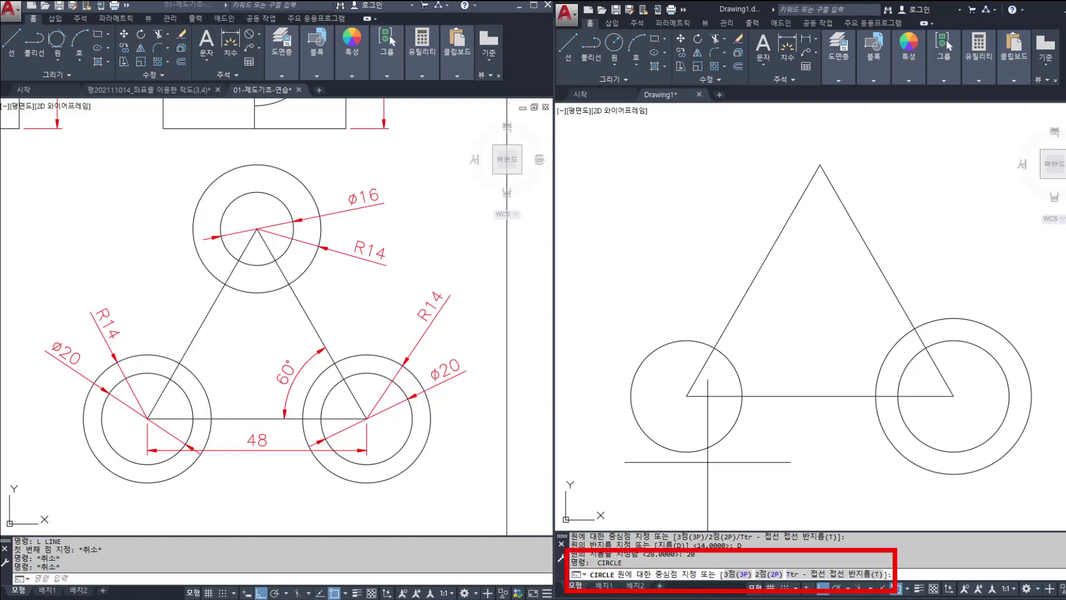
{"action": "left_click", "coordinate": [687, 396]}
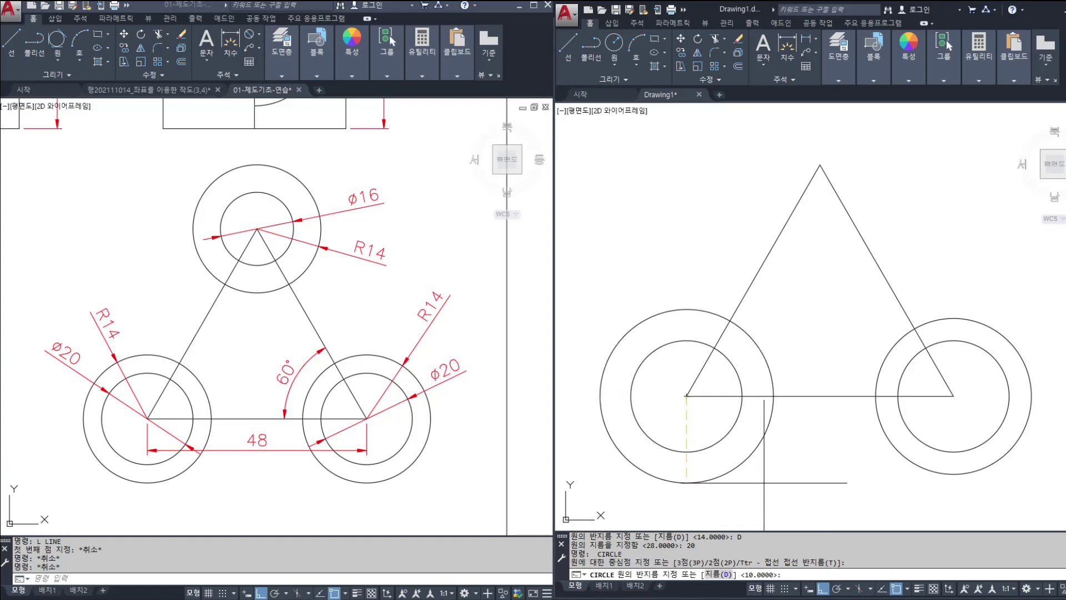
{"action": "key", "text": "Return"}
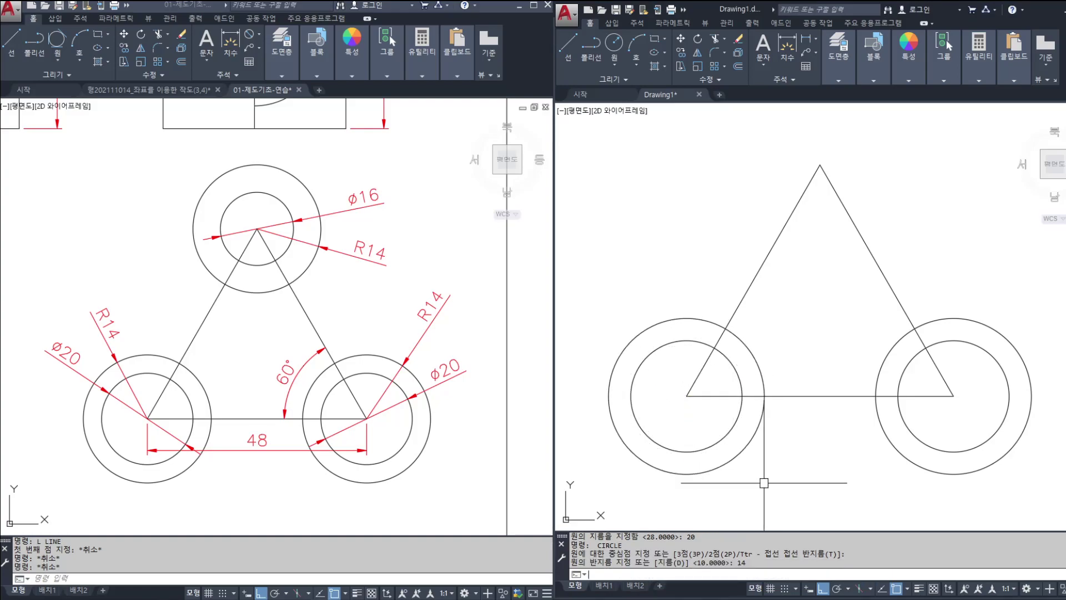
Draw two concentric circles, diameter 16 and radius 14, centred on the triangle's apex.
{"action": "middle_click_drag", "start_coordinate": [784, 328], "coordinate": [746, 420]}
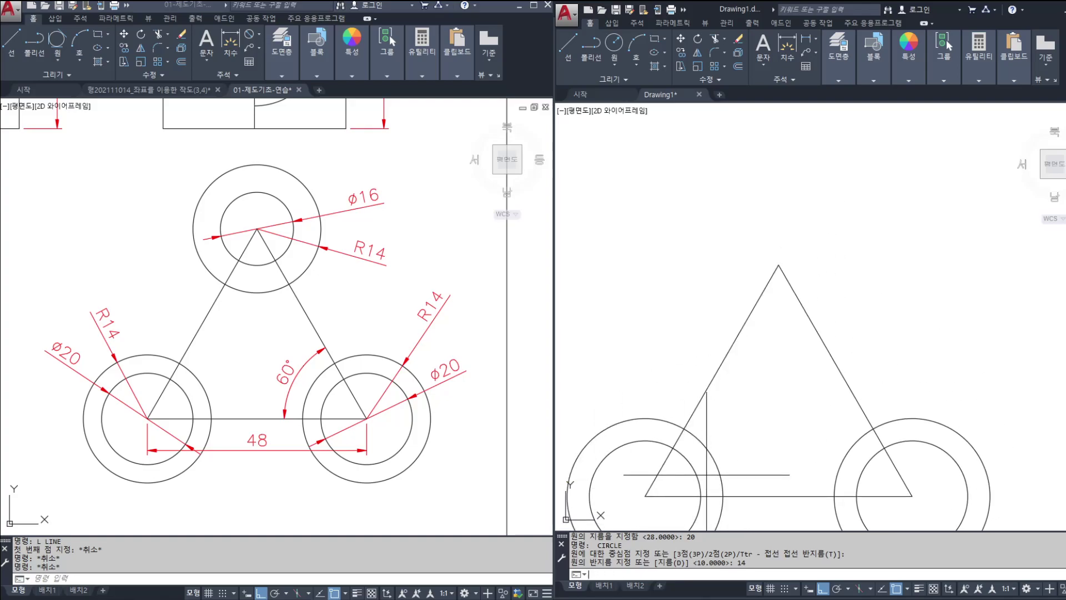
{"action": "key", "text": "Return"}
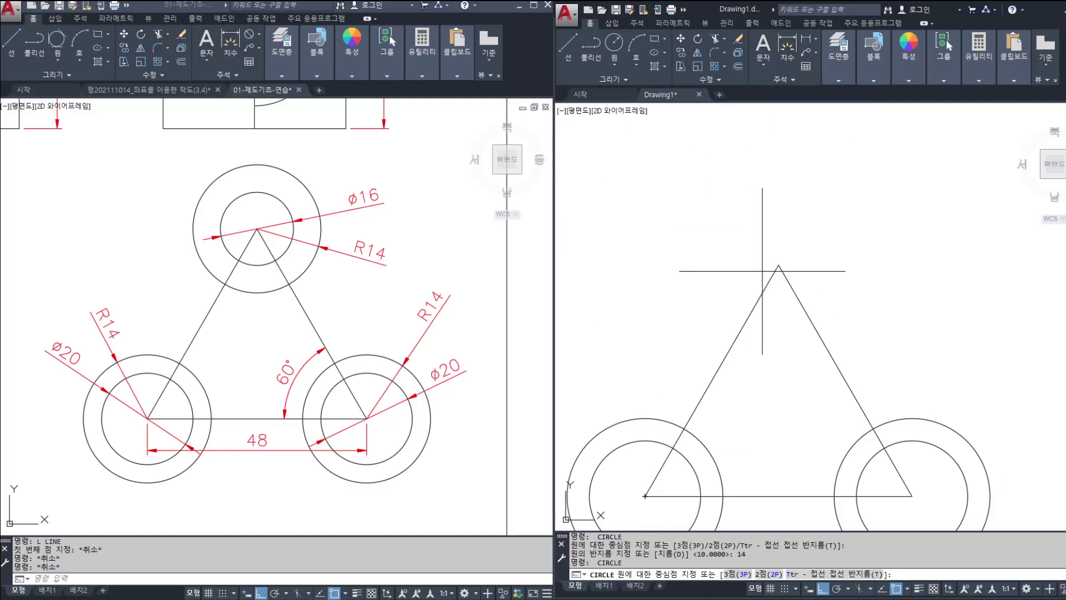
{"action": "left_click", "coordinate": [779, 265]}
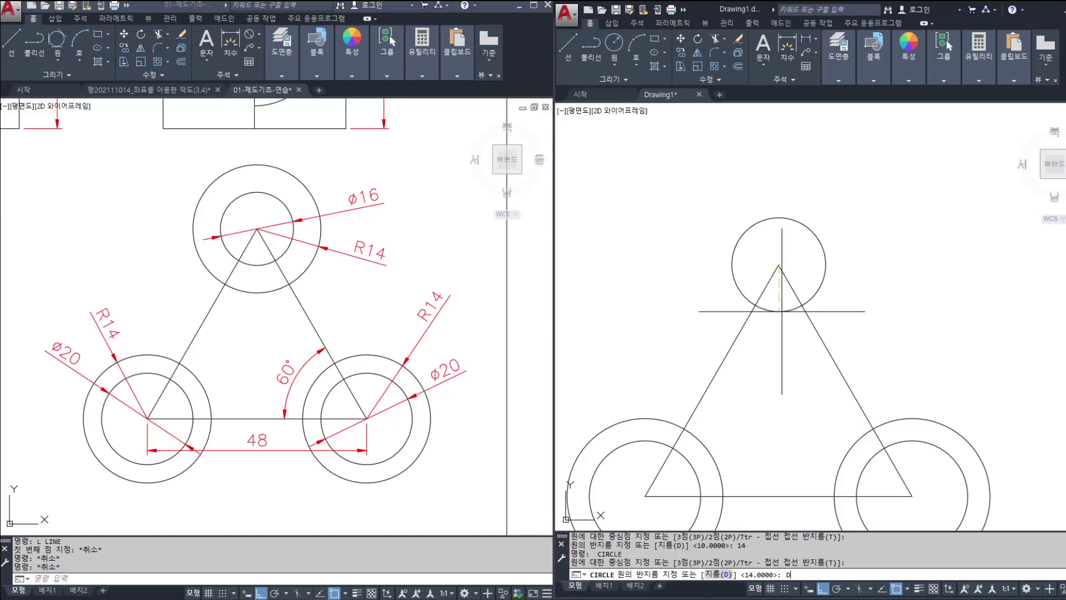
{"action": "type", "text": "D"}
{"action": "key", "text": "Return"}
{"action": "type", "text": "16"}
{"action": "key", "text": "Return"}
{"action": "key", "text": "Return"}
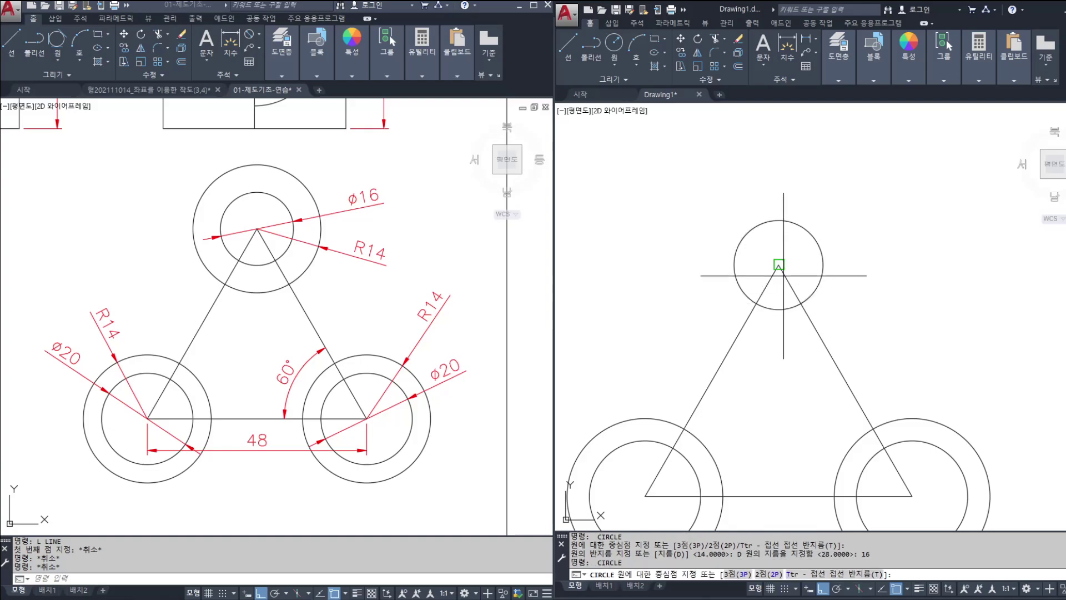
{"action": "left_click", "coordinate": [779, 265]}
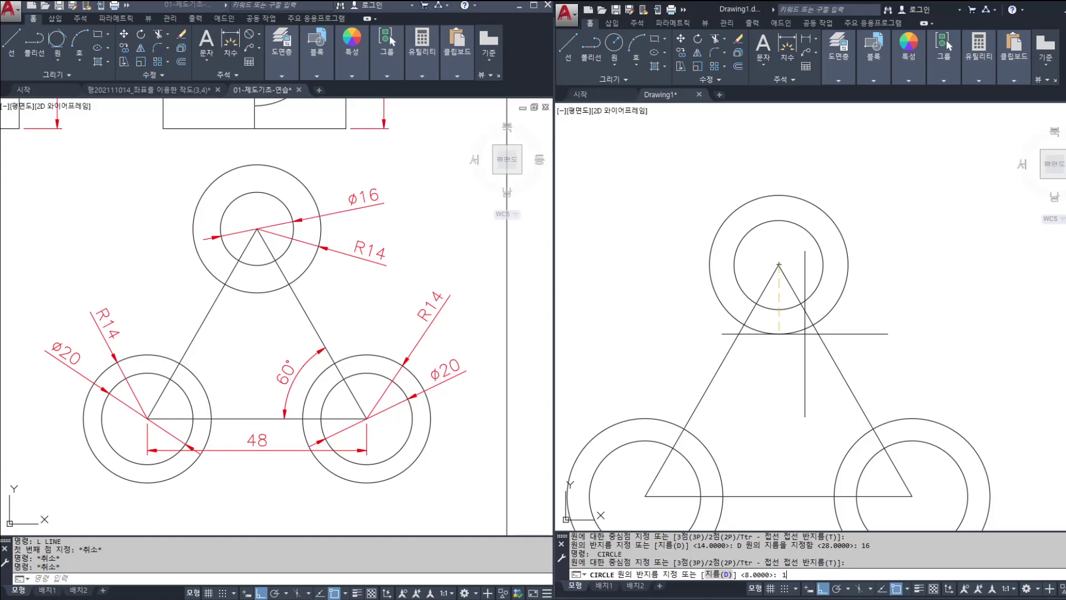
{"action": "key", "text": "Return"}
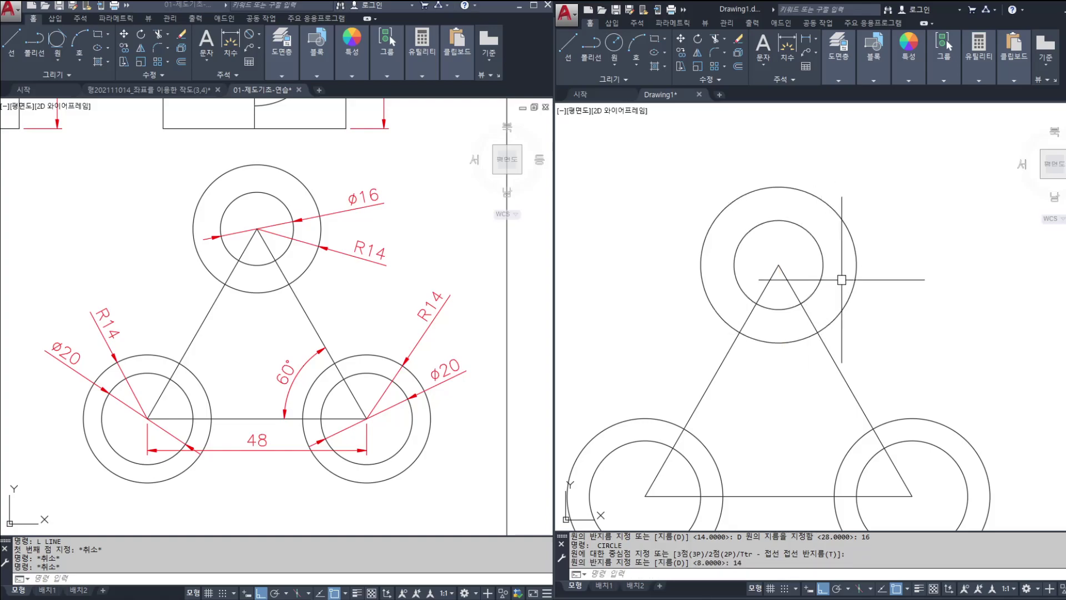
Add radius dimensions to the outer circles at the apex, lower-right and lower-left corners, with the text outside each circle.
{"action": "left_click", "coordinate": [815, 38]}
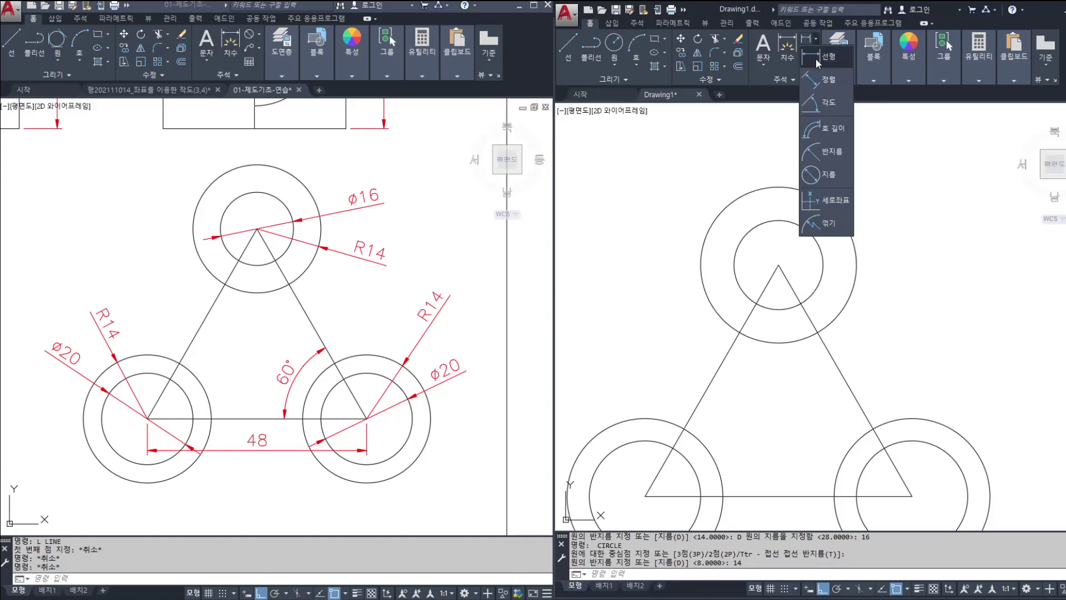
{"action": "left_click", "coordinate": [819, 152]}
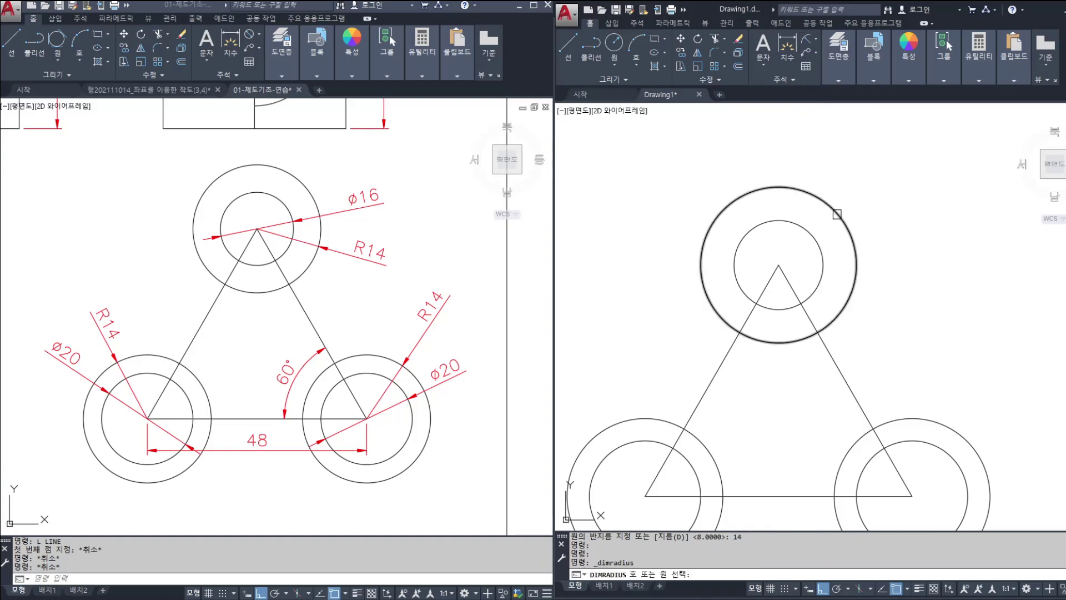
{"action": "left_click", "coordinate": [836, 210]}
{"action": "left_click", "coordinate": [912, 210]}
{"action": "key", "text": "space"}
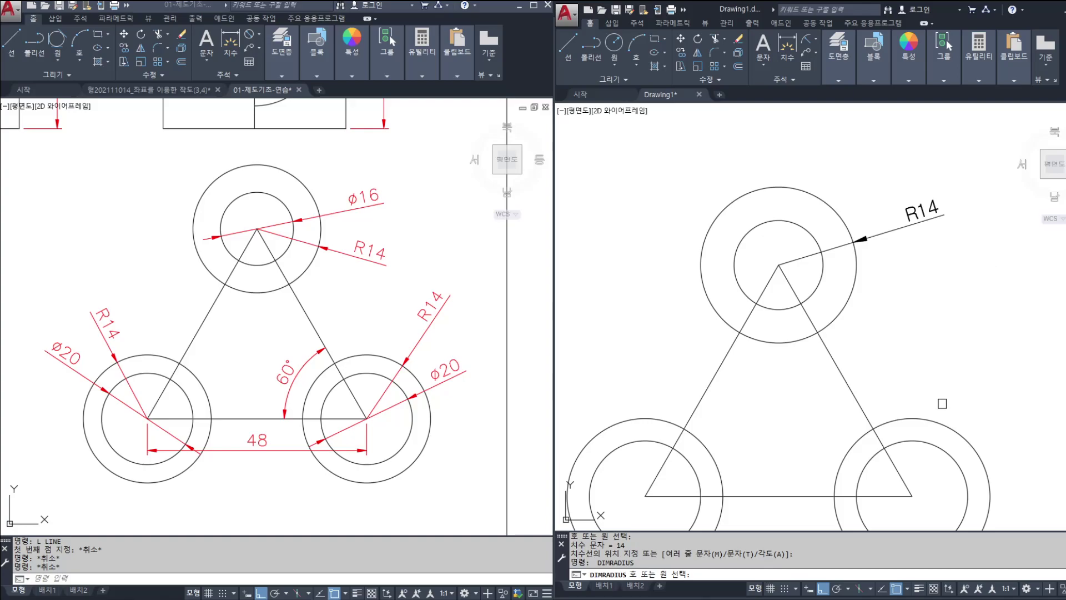
{"action": "left_click", "coordinate": [937, 423]}
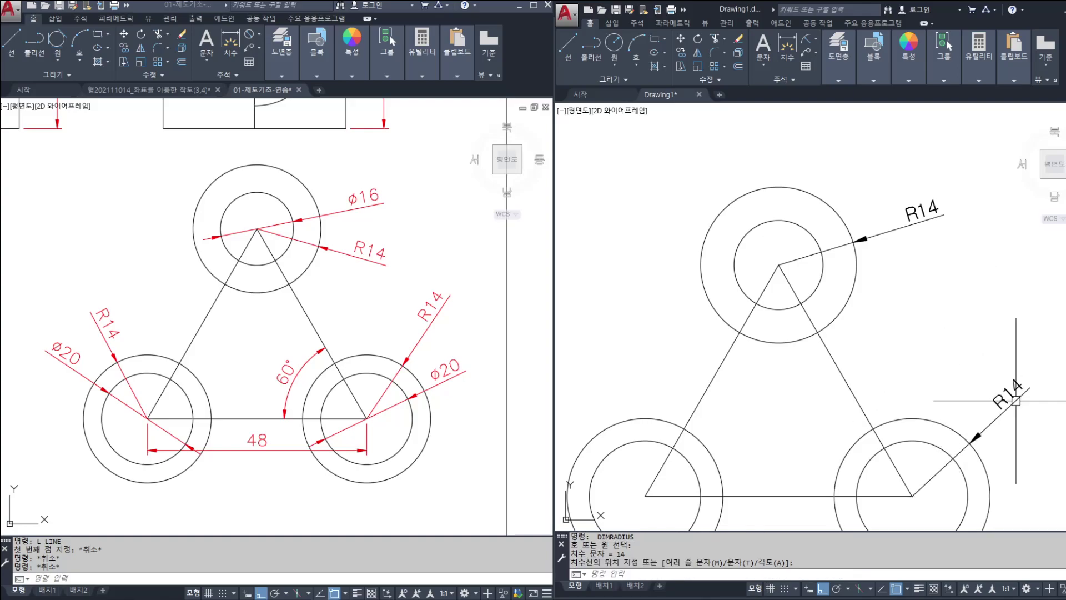
{"action": "middle_click_drag", "start_coordinate": [640, 374], "coordinate": [705, 363]}
{"action": "left_click", "coordinate": [604, 354]}
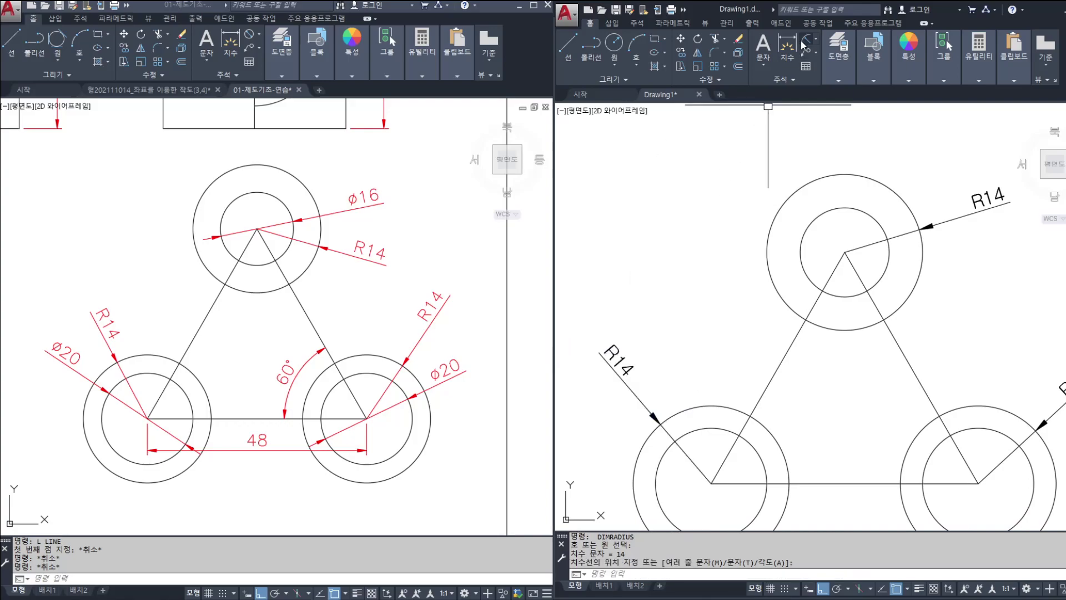
Add diameter dimensions to the inner circles at the apex, lower-right and lower-left corners, with the text outside the outer circles.
{"action": "left_click", "coordinate": [815, 39]}
{"action": "left_click", "coordinate": [820, 176]}
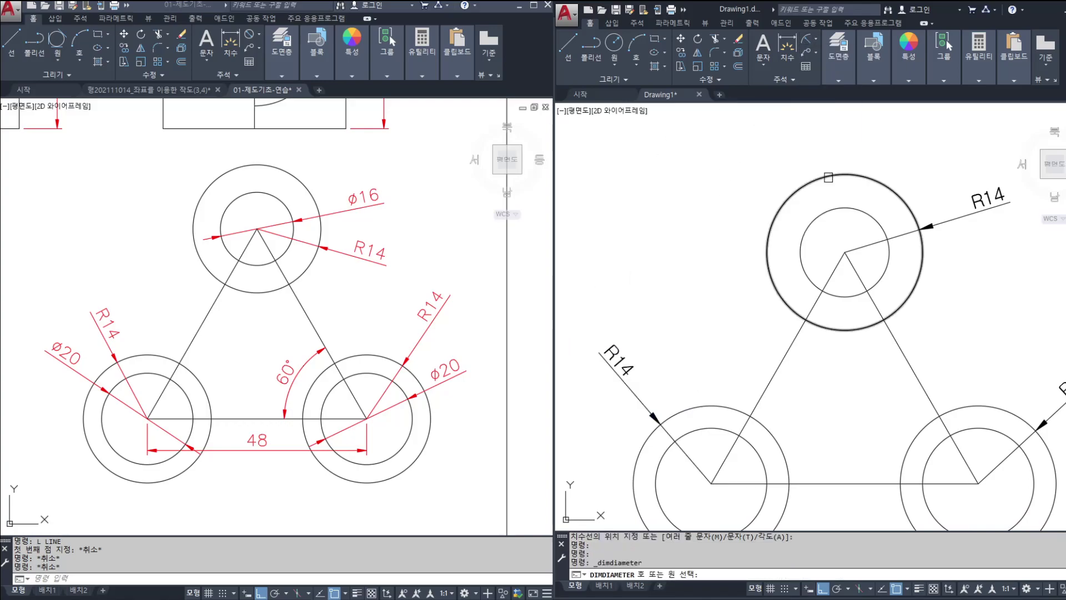
{"action": "left_click", "coordinate": [875, 220]}
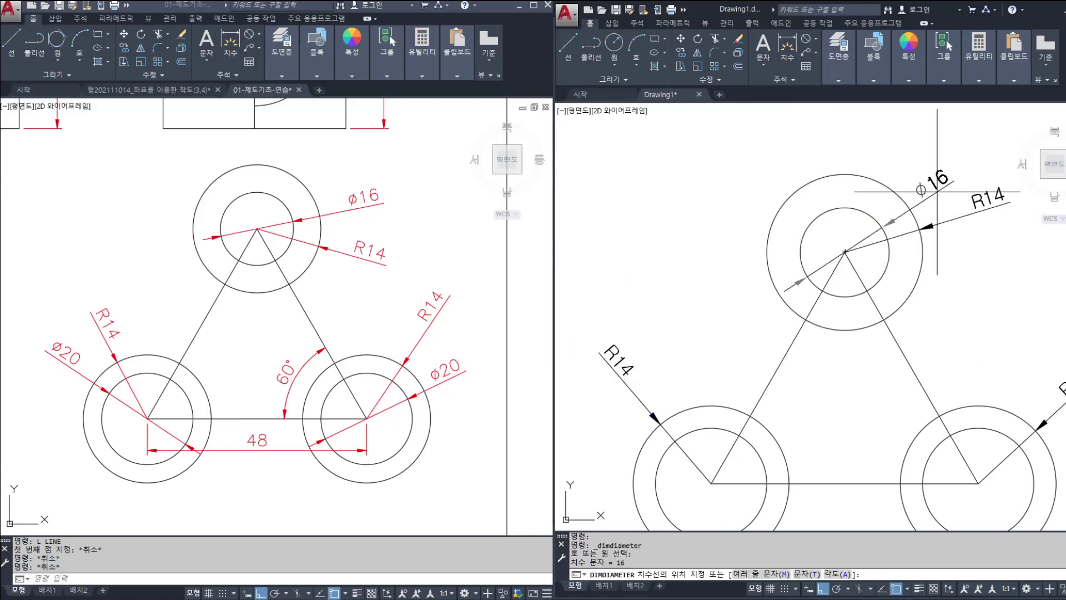
{"action": "middle_click_drag", "start_coordinate": [944, 290], "coordinate": [834, 183]}
{"action": "key", "text": "Return"}
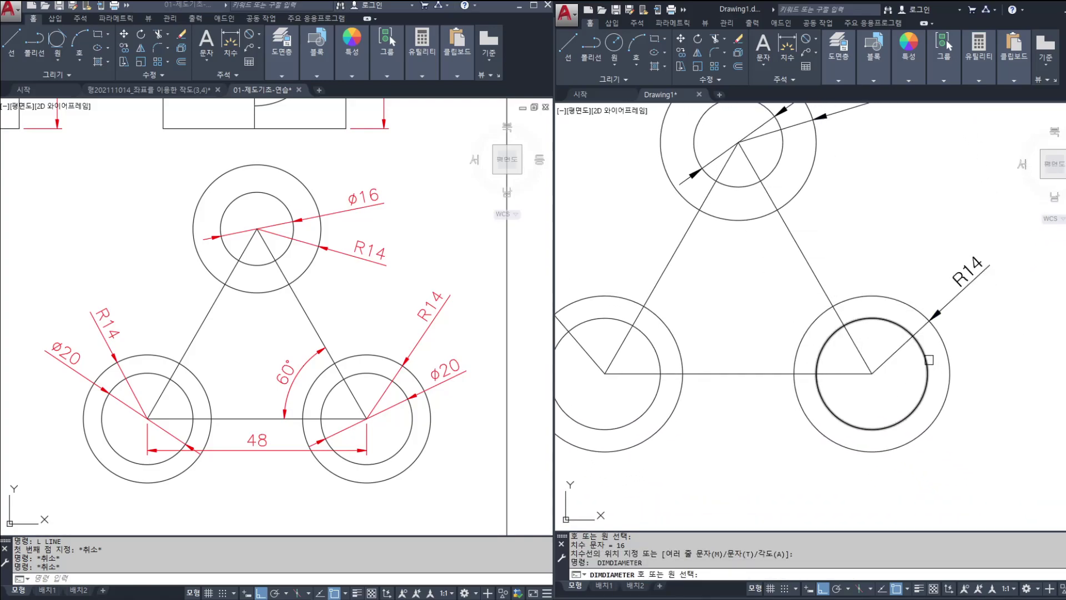
{"action": "left_click", "coordinate": [928, 374]}
{"action": "left_click", "coordinate": [998, 346]}
{"action": "key", "text": "Return"}
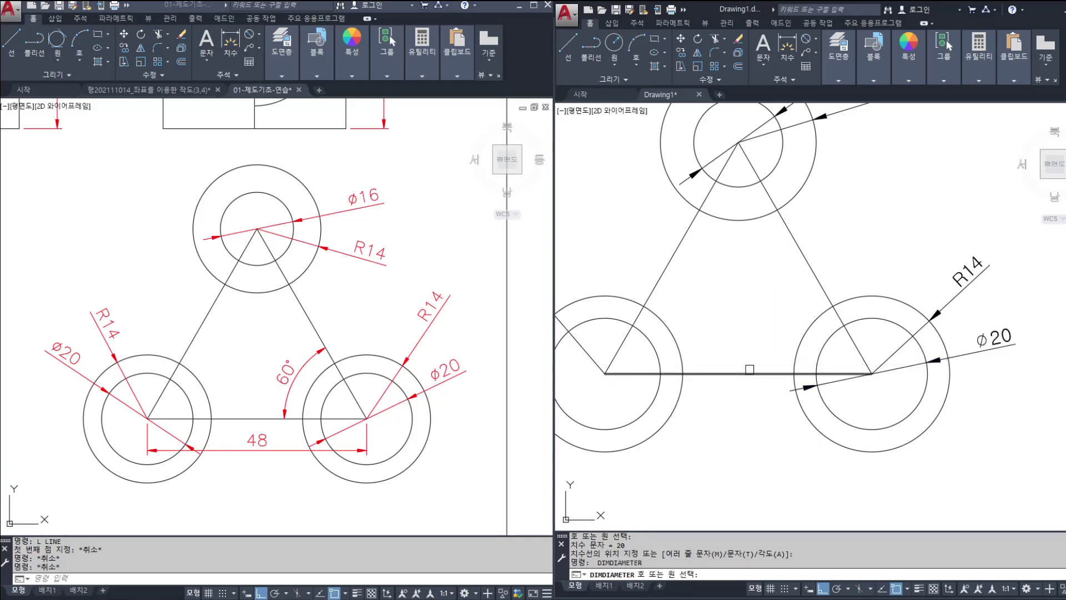
{"action": "middle_click_drag", "start_coordinate": [631, 372], "coordinate": [787, 368]}
{"action": "left_click", "coordinate": [706, 354]}
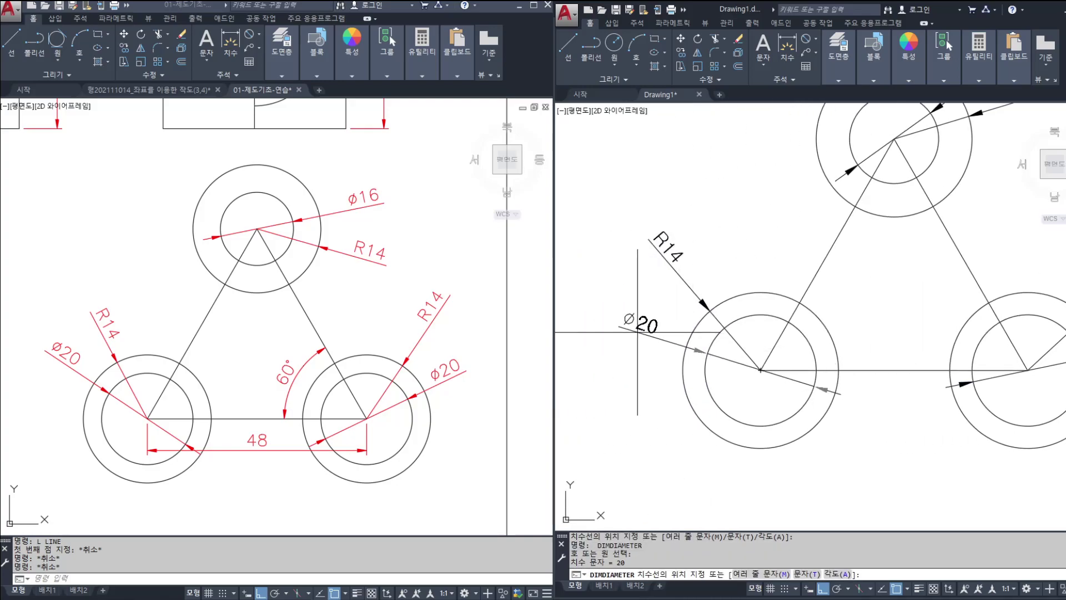
Move the apex circle's radius dimension text straight down to slightly below the level of the circle's centre.
{"action": "middle_click_drag", "start_coordinate": [806, 303], "coordinate": [676, 384]}
{"action": "middle_click_drag", "start_coordinate": [895, 207], "coordinate": [838, 275]}
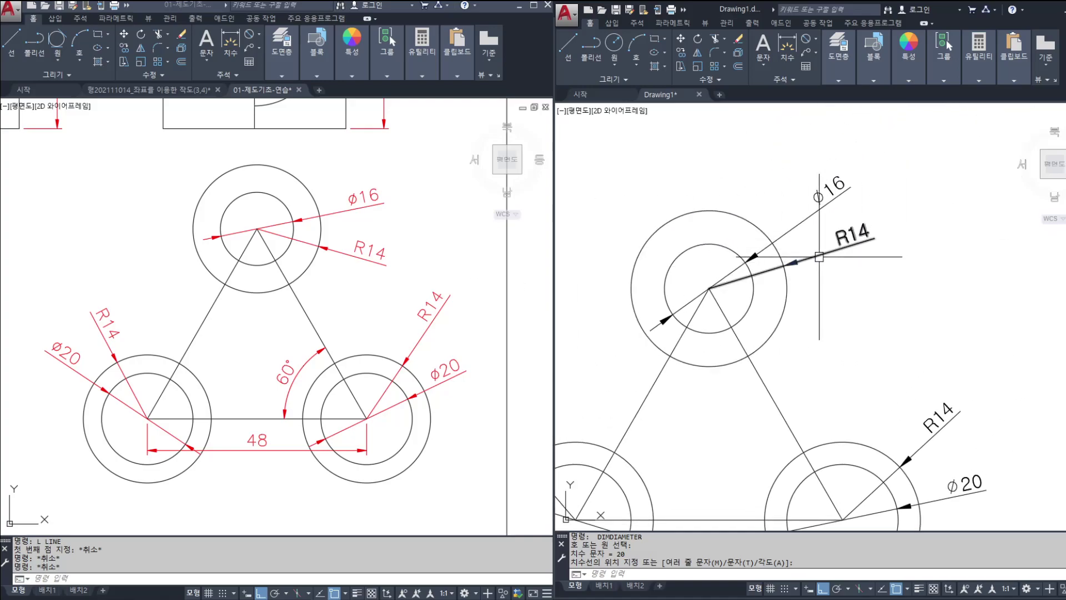
{"action": "left_click", "coordinate": [847, 246]}
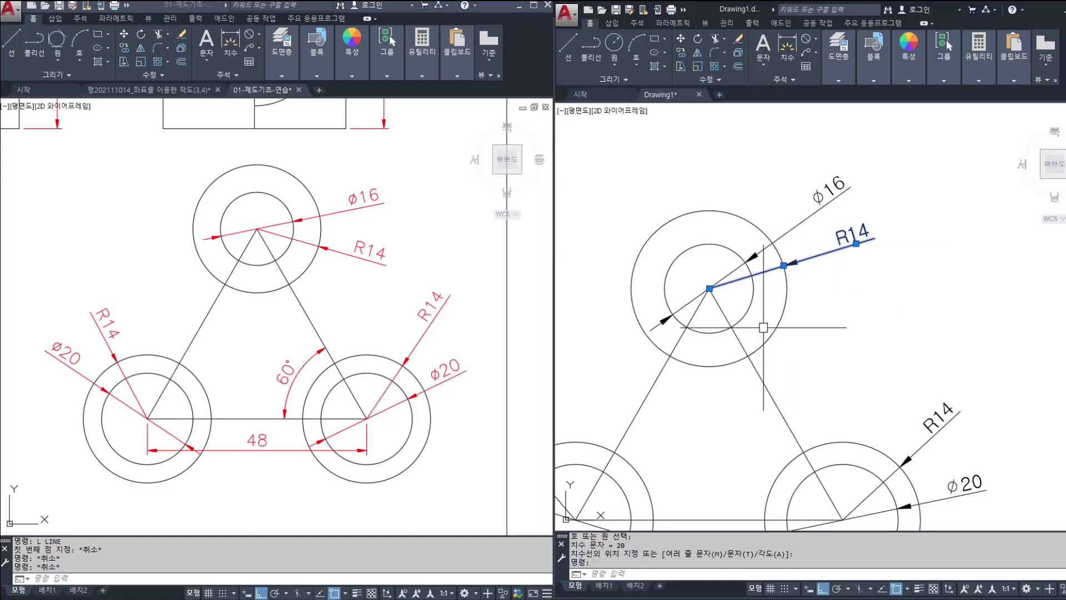
{"action": "left_click", "coordinate": [855, 243]}
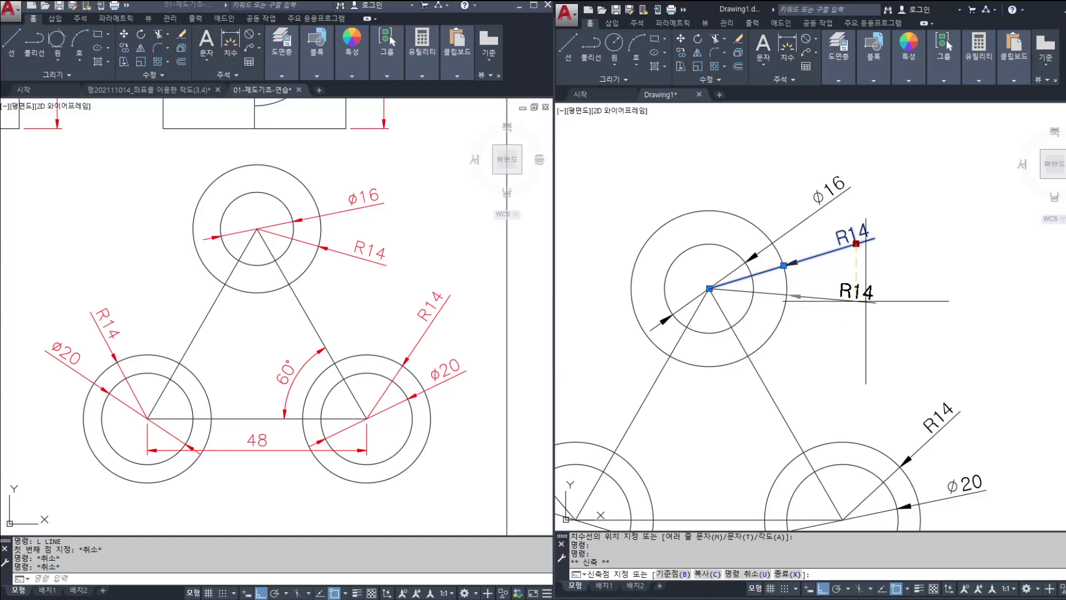
{"action": "left_click", "coordinate": [882, 303]}
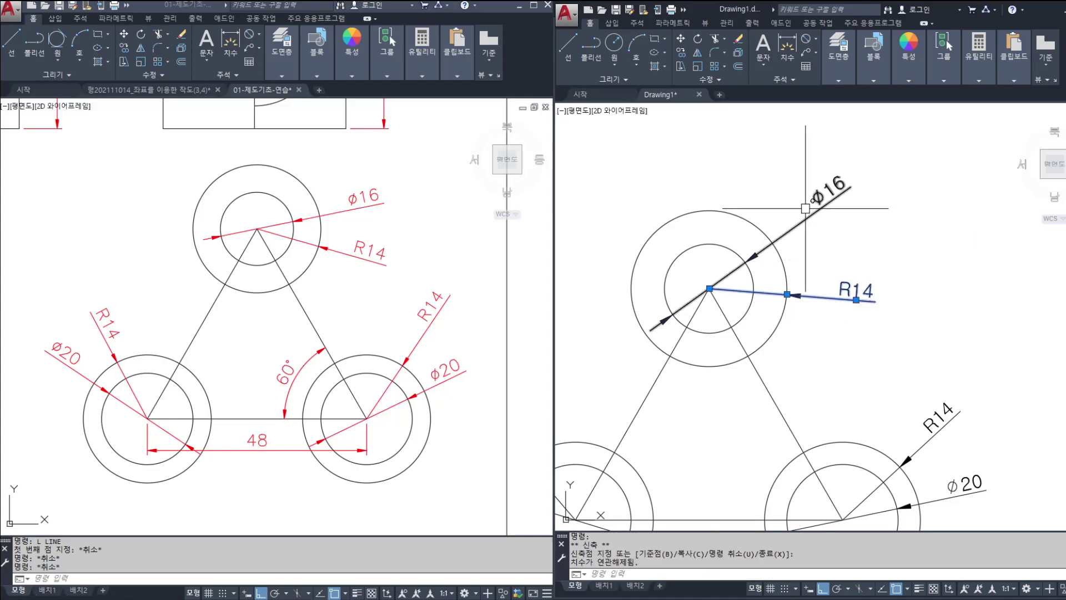
Lower the apex circle's diameter dimension text to just above the radius dimension, turning ortho off to place it freely.
{"action": "left_click", "coordinate": [816, 211]}
{"action": "left_click", "coordinate": [834, 197]}
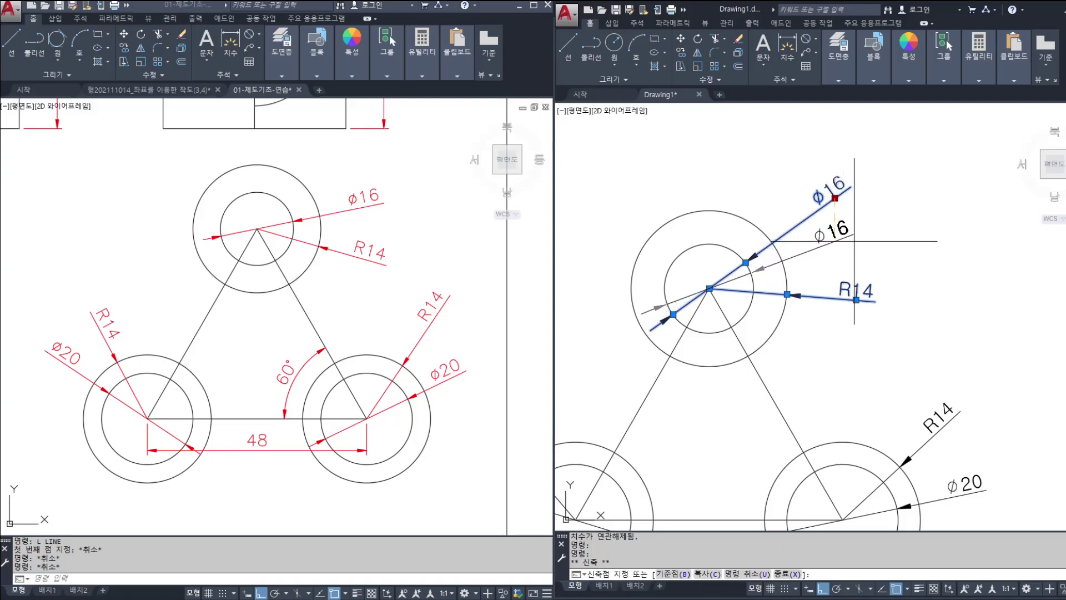
{"action": "left_click", "coordinate": [887, 241]}
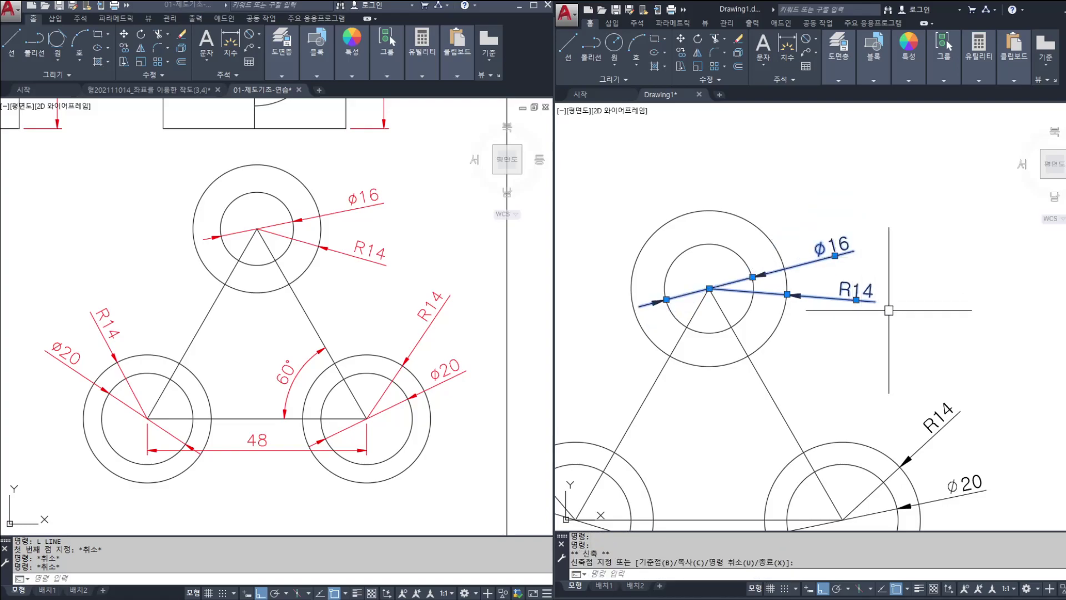
{"action": "left_click", "coordinate": [834, 255]}
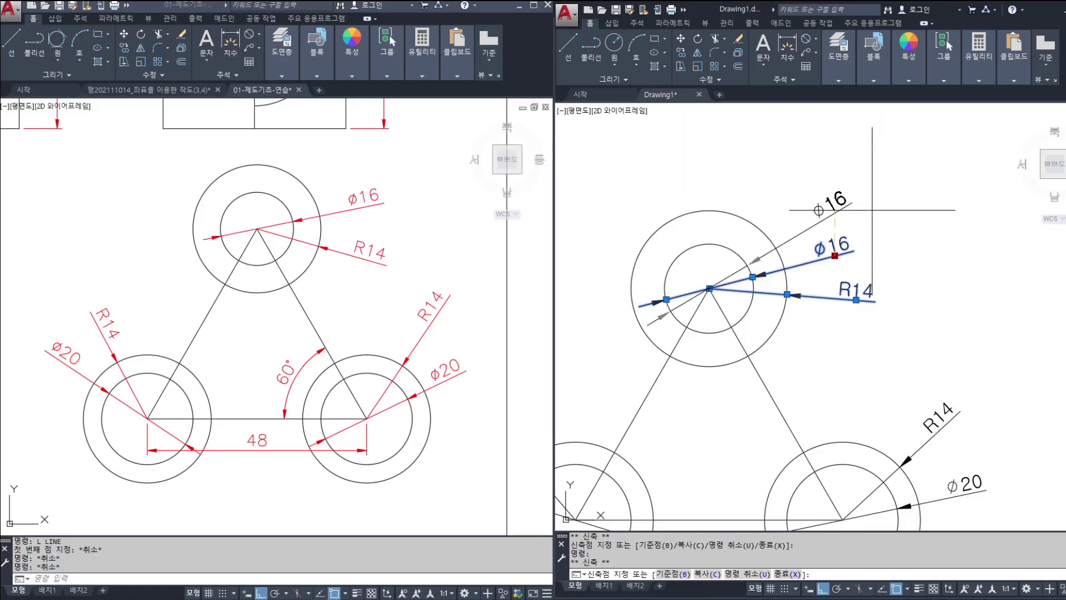
{"action": "key", "text": "F8"}
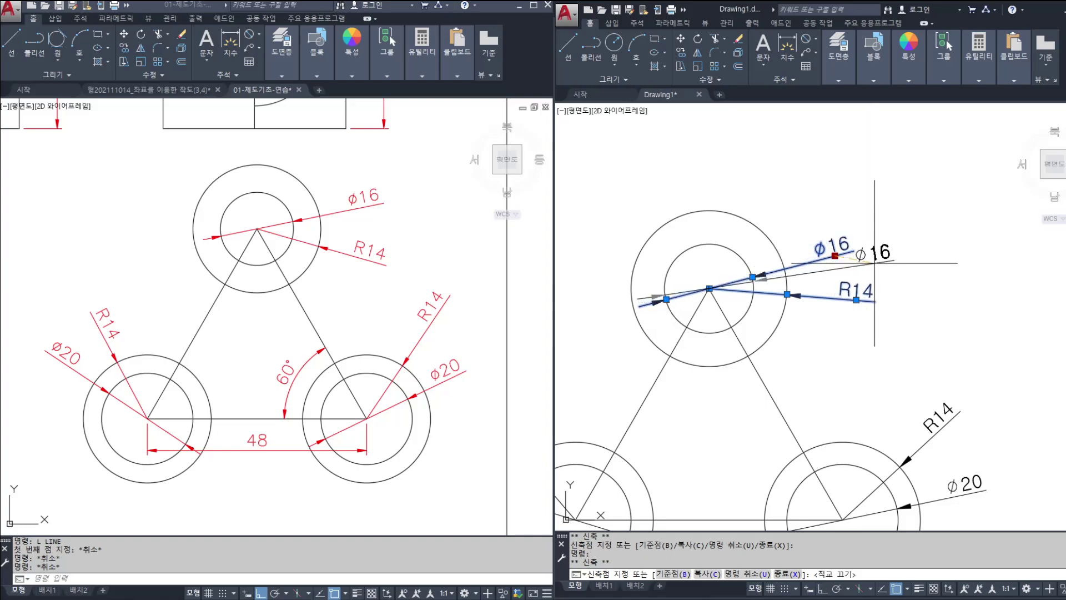
{"action": "left_click", "coordinate": [859, 262]}
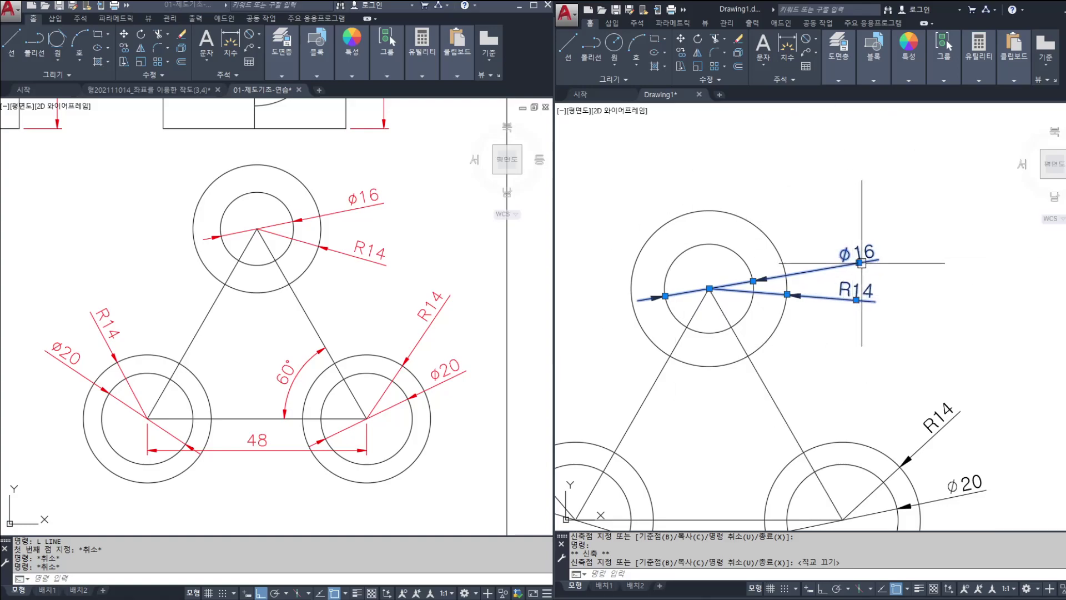
{"action": "left_click", "coordinate": [859, 262]}
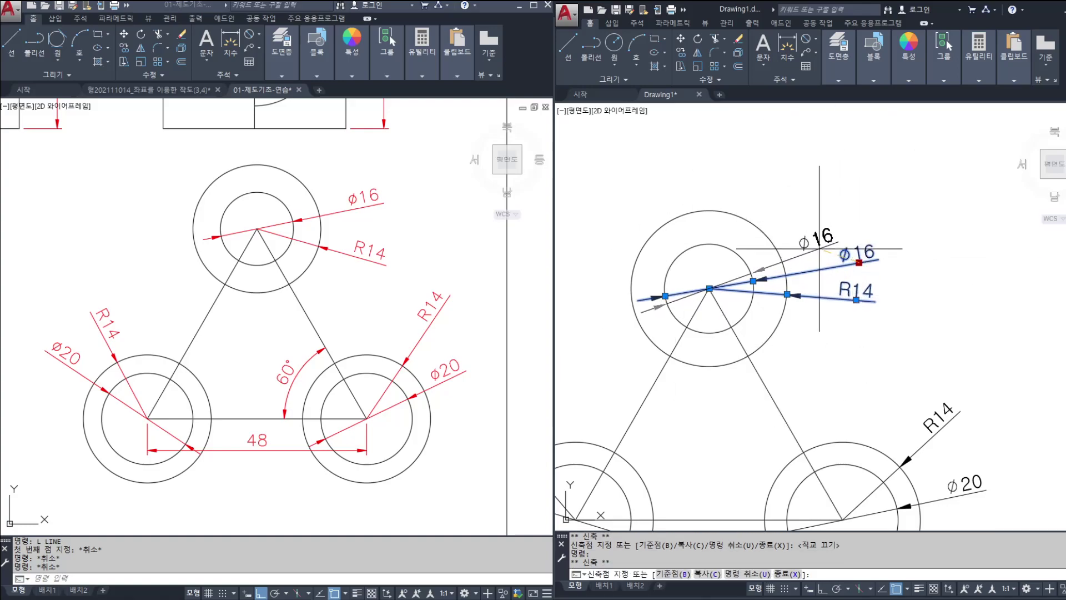
{"action": "left_click", "coordinate": [819, 248]}
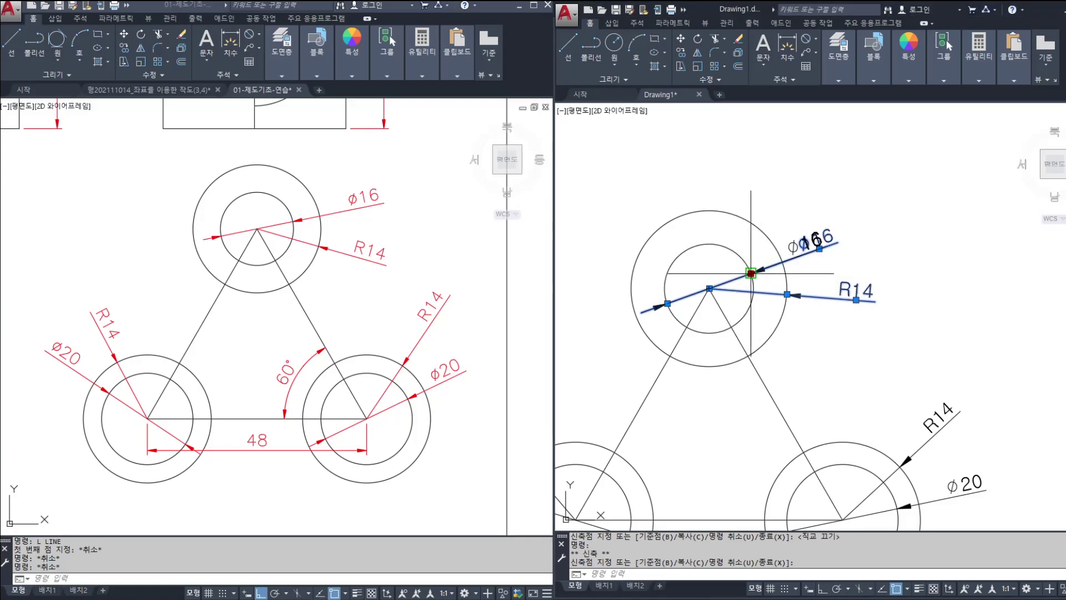
Shift the apex circle's diameter dimension text slightly further down towards the radius dimension.
{"action": "left_click", "coordinate": [750, 272]}
{"action": "key", "text": "Escape"}
{"action": "left_click", "coordinate": [819, 248]}
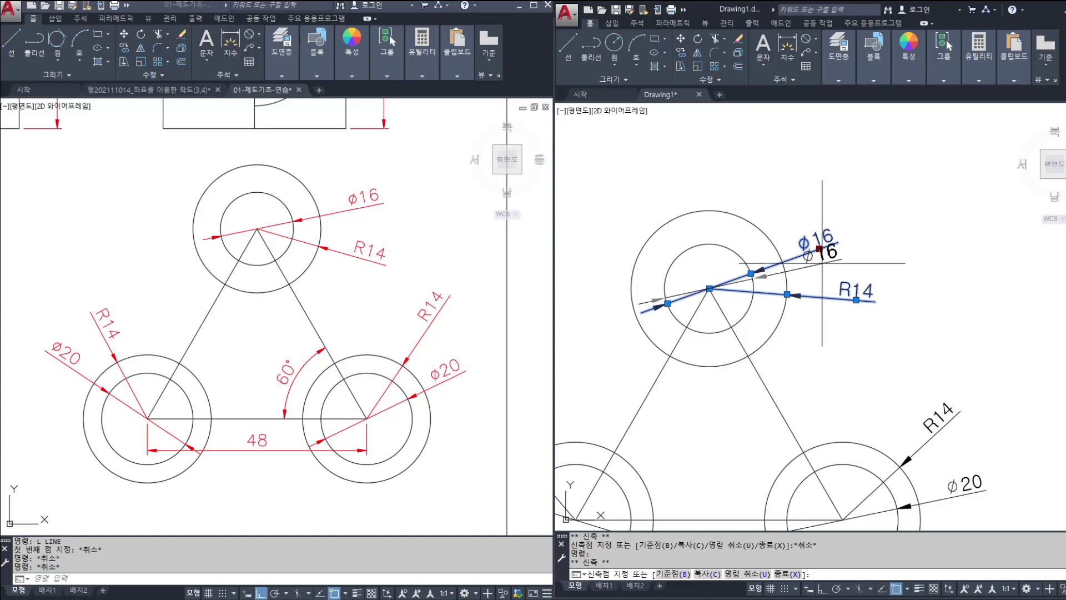
{"action": "key", "text": "Escape"}
{"action": "key", "text": "Escape"}
{"action": "key", "text": "Escape"}
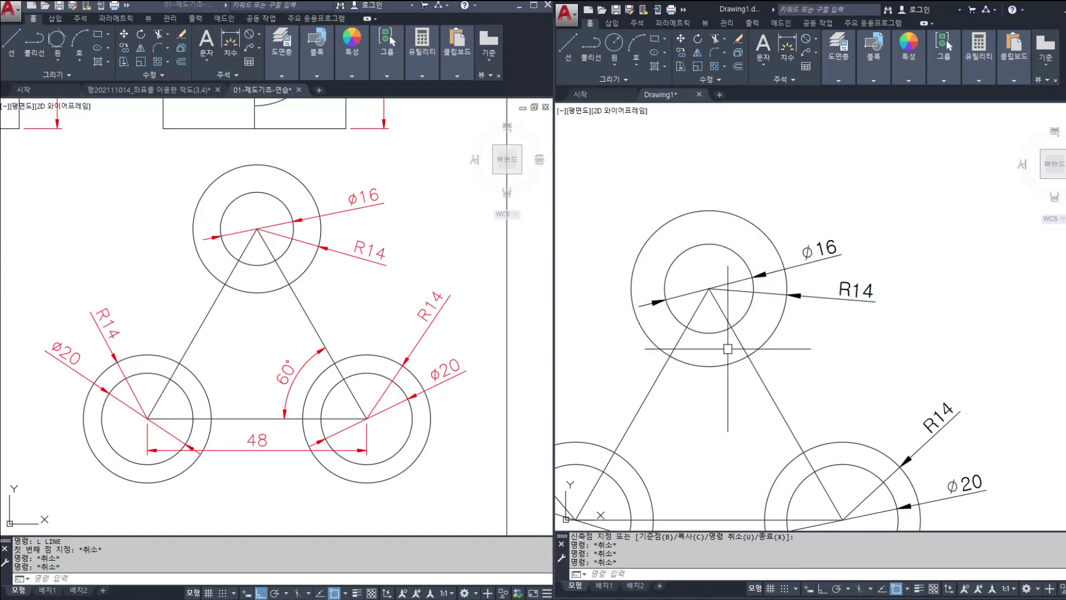
Examine the rectangle figure with corner circles on the reference sheet, including its edge dimensions and corner-circle radius callouts.
{"action": "left_click", "coordinate": [550, 351]}
{"action": "scroll", "coordinate": [744, 389], "scroll_direction": "down", "scroll_amount": 3}
{"action": "scroll", "coordinate": [761, 281], "scroll_direction": "up", "scroll_amount": 4}
{"action": "left_click", "coordinate": [763, 261]}
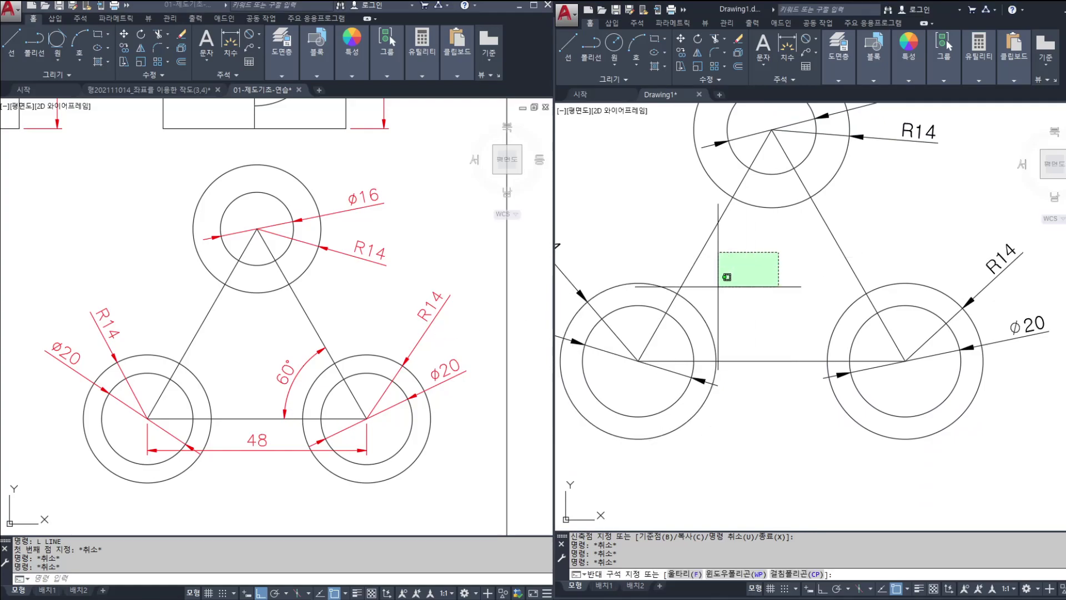
{"action": "scroll", "coordinate": [417, 303], "scroll_direction": "down", "scroll_amount": 4}
{"action": "left_click", "coordinate": [417, 303]}
{"action": "middle_click_drag", "start_coordinate": [267, 394], "coordinate": [307, 222]}
{"action": "scroll", "coordinate": [290, 331], "scroll_direction": "up", "scroll_amount": 2}
{"action": "left_click", "coordinate": [799, 380]}
{"action": "mouse_move", "coordinate": [794, 471]}
{"action": "middle_mouse_down"}
{"action": "mouse_move", "coordinate": [808, 333]}
{"action": "mouse_move", "coordinate": [733, 321]}
{"action": "middle_mouse_up"}
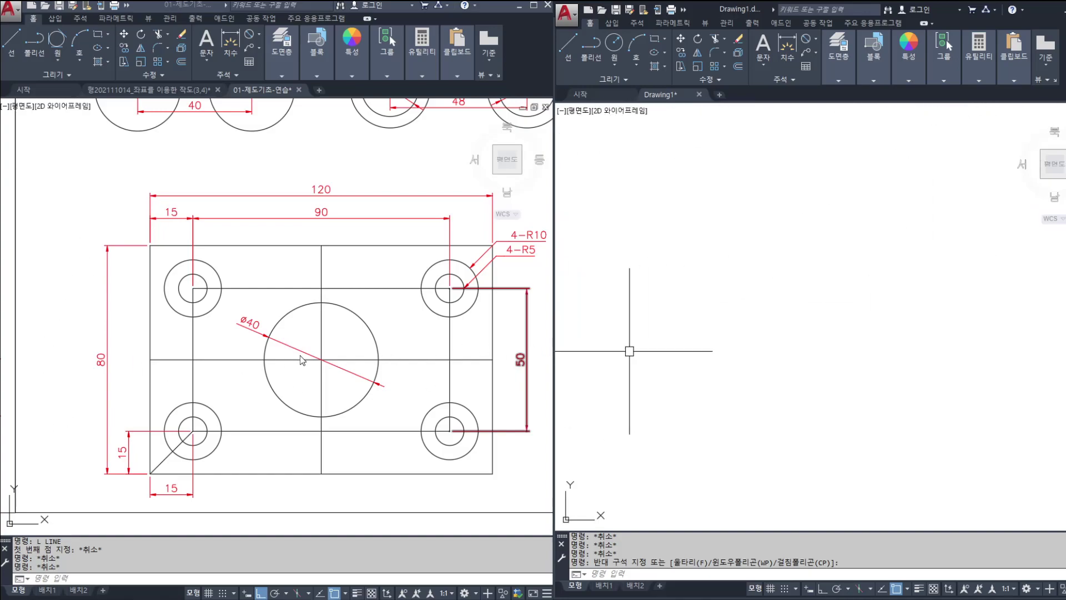
{"action": "middle_click_drag", "start_coordinate": [304, 318], "coordinate": [268, 323]}
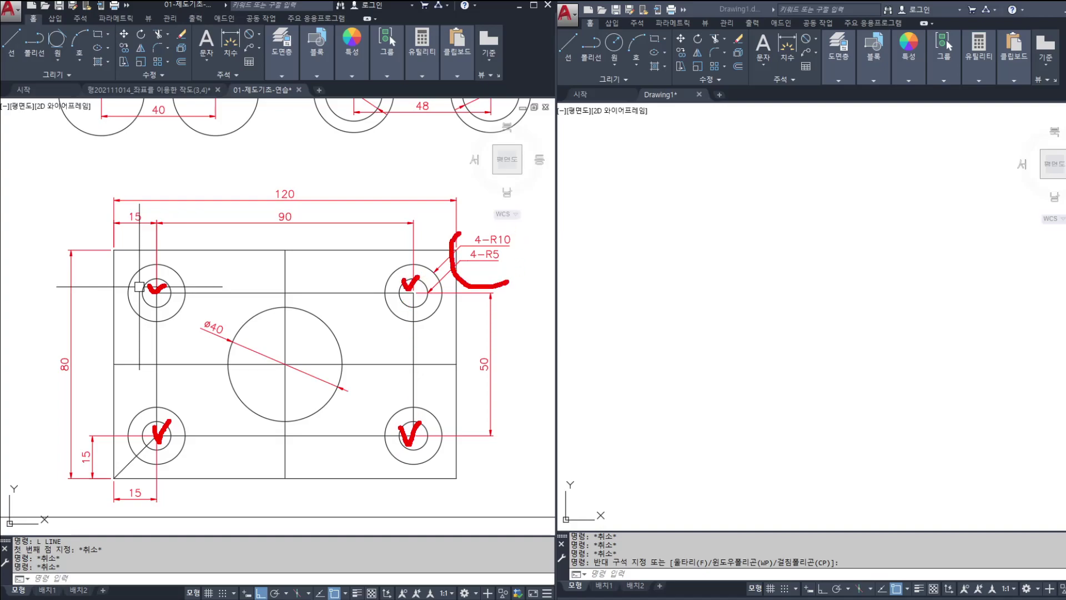
{"action": "scroll", "coordinate": [549, 225], "scroll_direction": "up", "scroll_amount": 4}
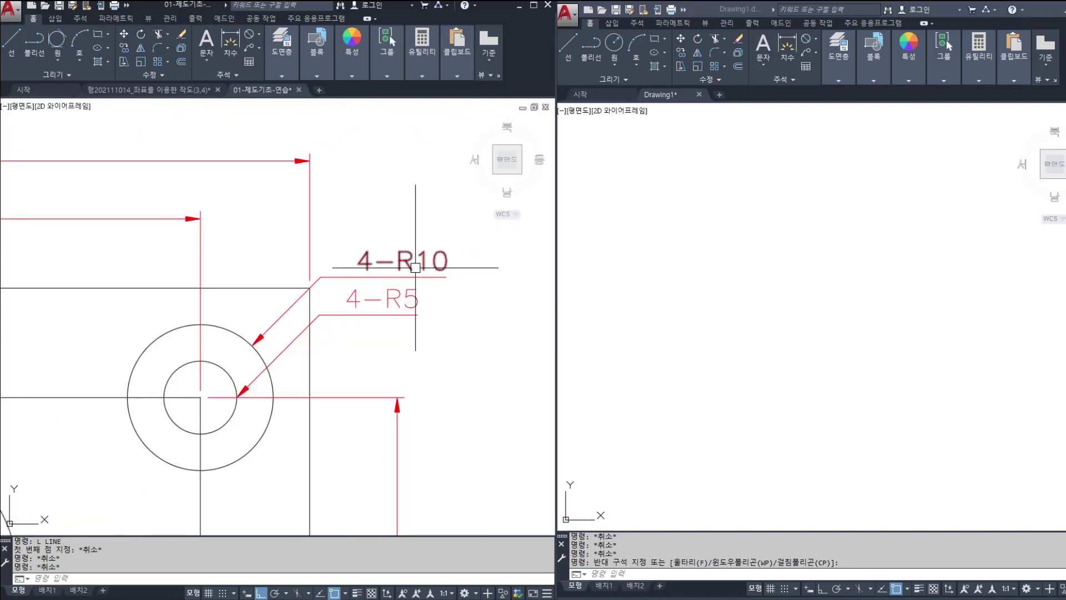
{"action": "middle_click_drag", "start_coordinate": [321, 333], "coordinate": [369, 309]}
{"action": "scroll", "coordinate": [225, 396], "scroll_direction": "down", "scroll_amount": 4}
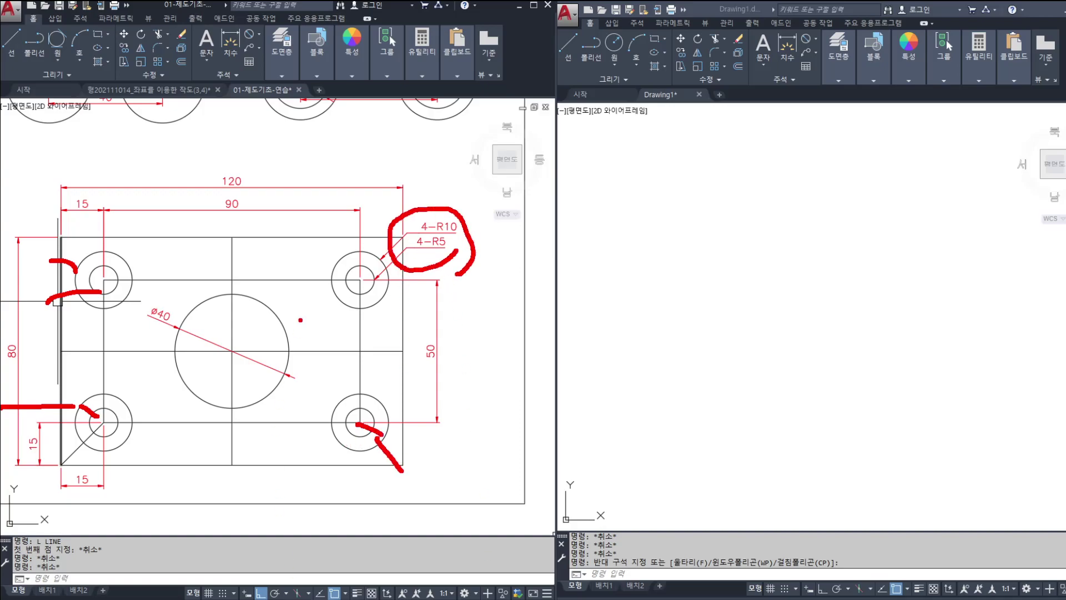
{"action": "key", "text": "Escape"}
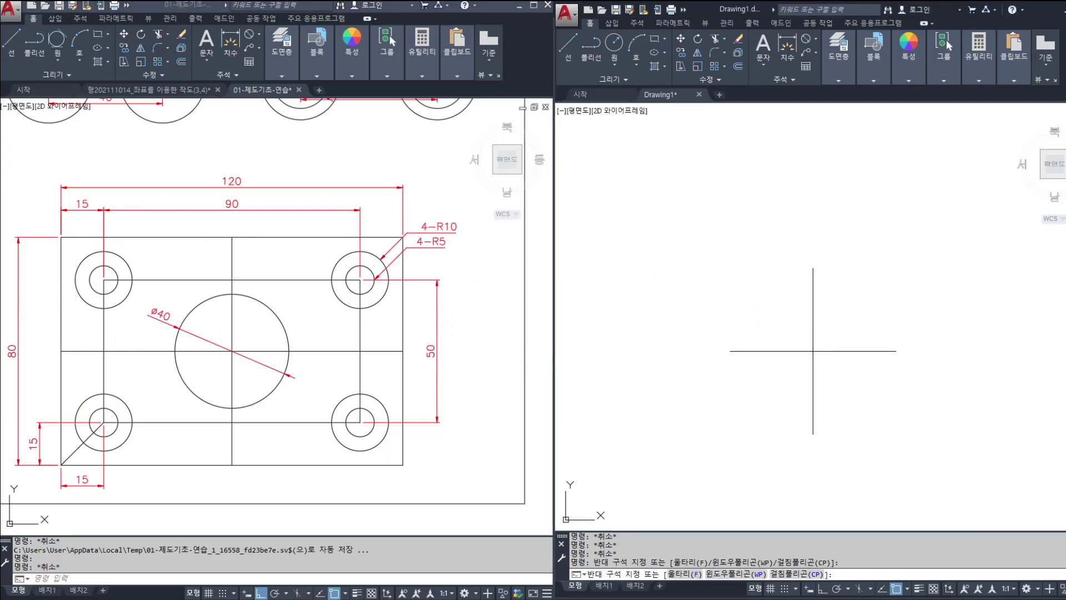
{"action": "key", "text": "Escape"}
{"action": "key", "text": "Escape"}
{"action": "key", "text": "Escape"}
With ortho on, draw a 120 horizontal line to the right and an 80 vertical line up from its end, below the triangle figure.
{"action": "type", "text": "l"}
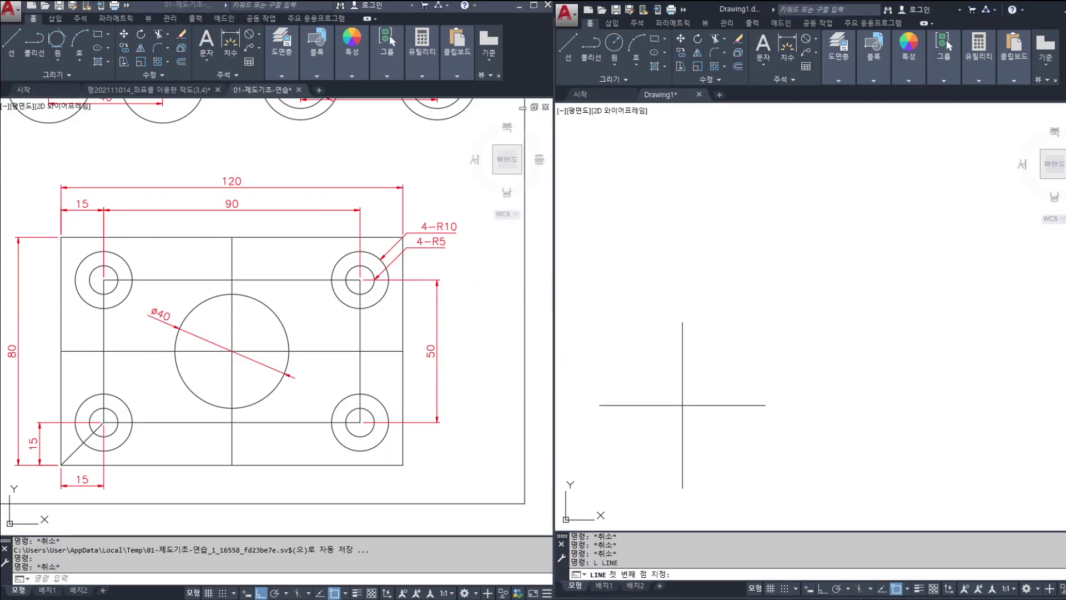
{"action": "key", "text": "Return"}
{"action": "left_click", "coordinate": [637, 445]}
{"action": "key", "text": "F8"}
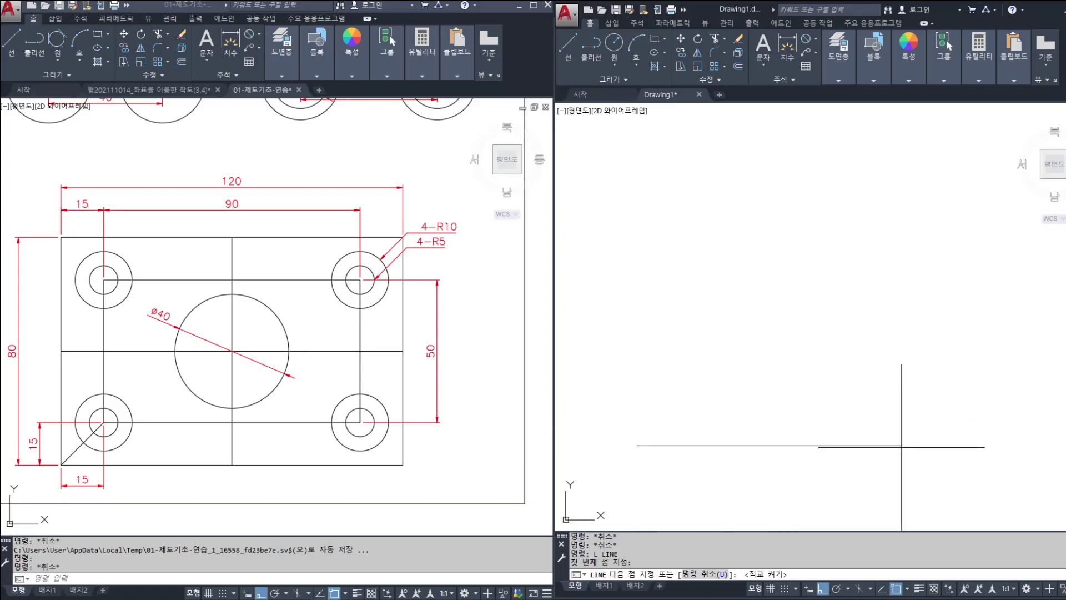
{"action": "type", "text": "120"}
{"action": "key", "text": "Return"}
{"action": "scroll", "coordinate": [947, 357], "scroll_direction": "down", "scroll_amount": 3}
{"action": "middle_click_drag", "start_coordinate": [947, 357], "coordinate": [892, 348]}
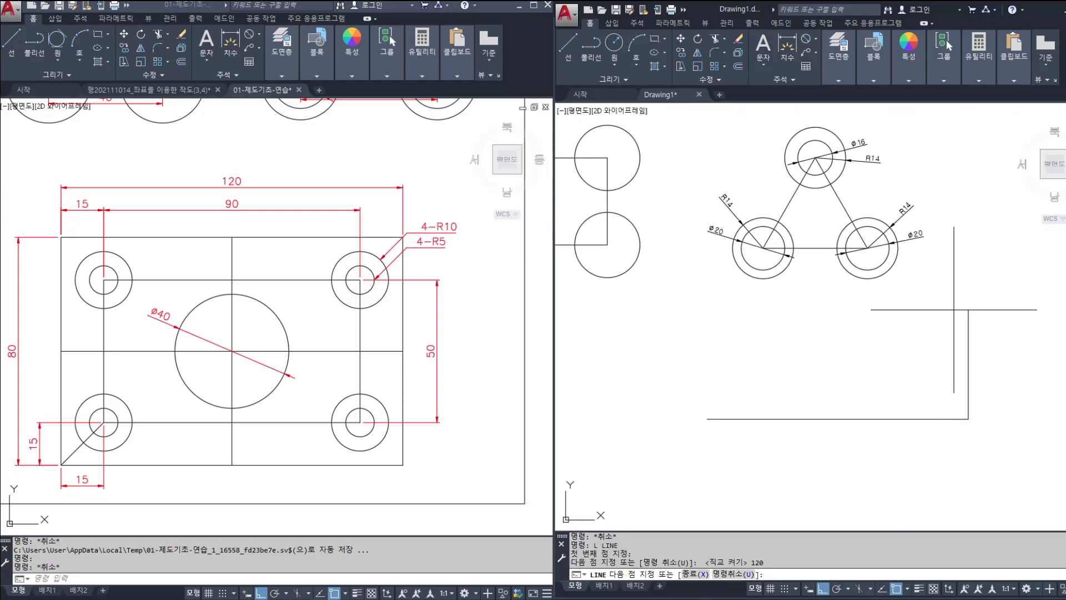
{"action": "type", "text": "80"}
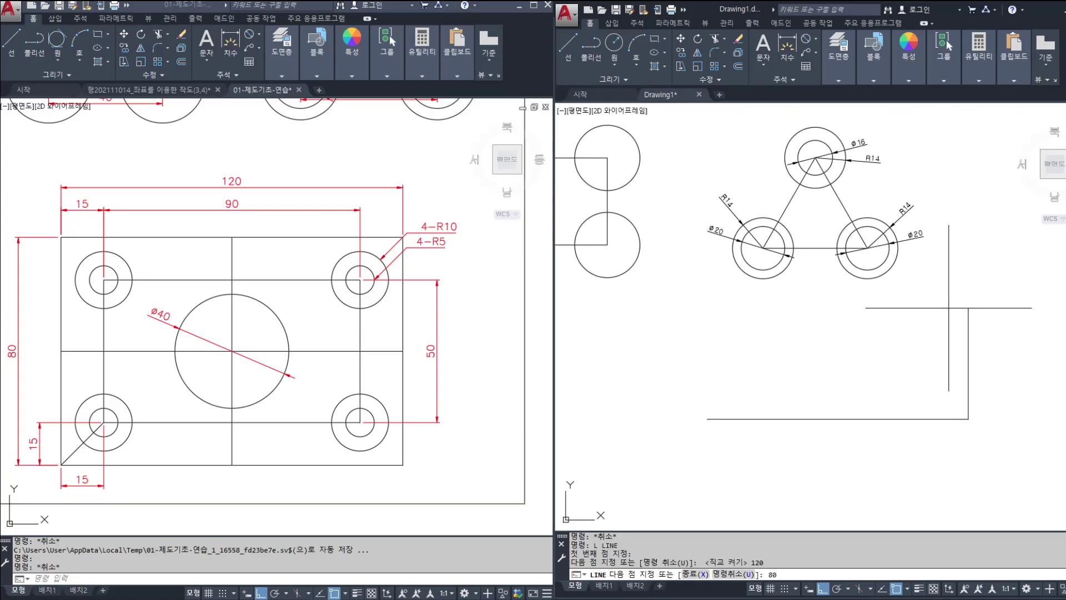
{"action": "key", "text": "Return"}
{"action": "key", "text": "Escape"}
{"action": "key", "text": "Escape"}
{"action": "key", "text": "Escape"}
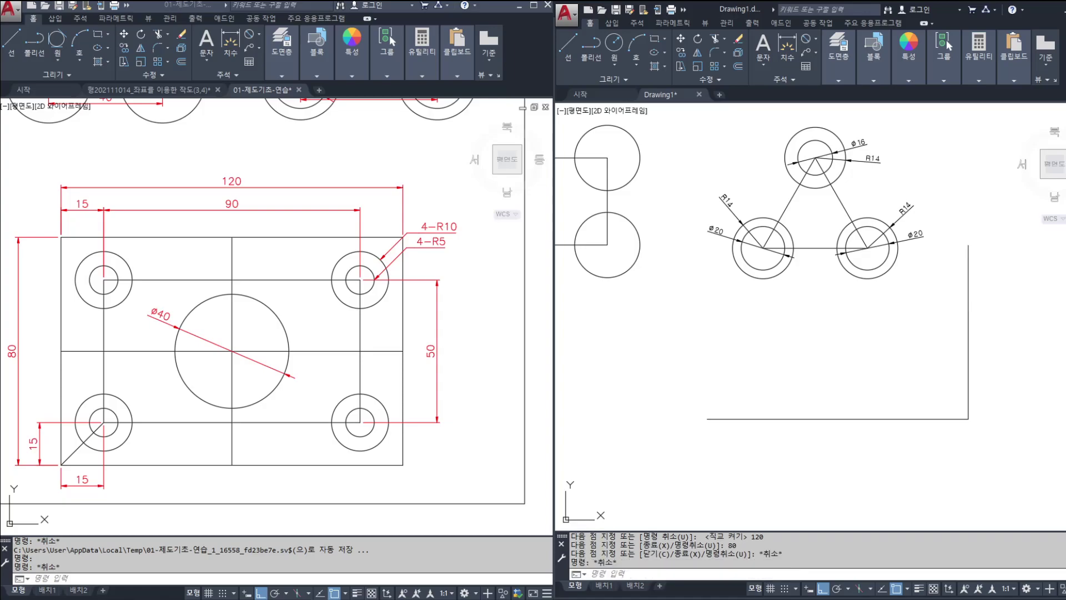
{"action": "type", "text": "m"}
{"action": "key", "text": "Return"}
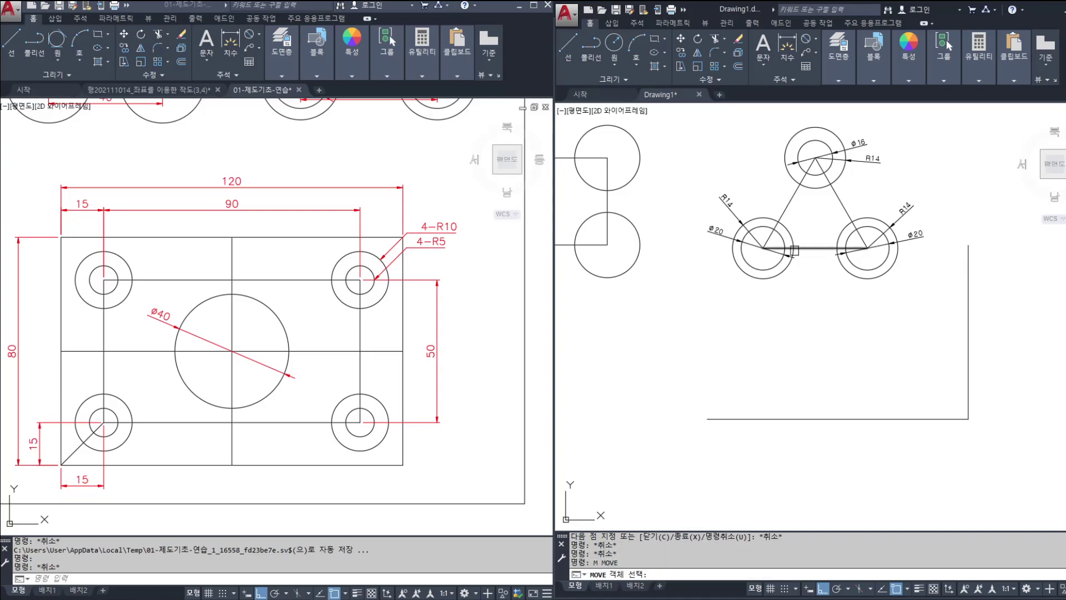
{"action": "left_click", "coordinate": [994, 440]}
{"action": "left_click", "coordinate": [946, 387]}
{"action": "key", "text": "Escape"}
{"action": "key", "text": "Return"}
{"action": "key", "text": "Escape"}
{"action": "type", "text": "m"}
{"action": "key", "text": "Return"}
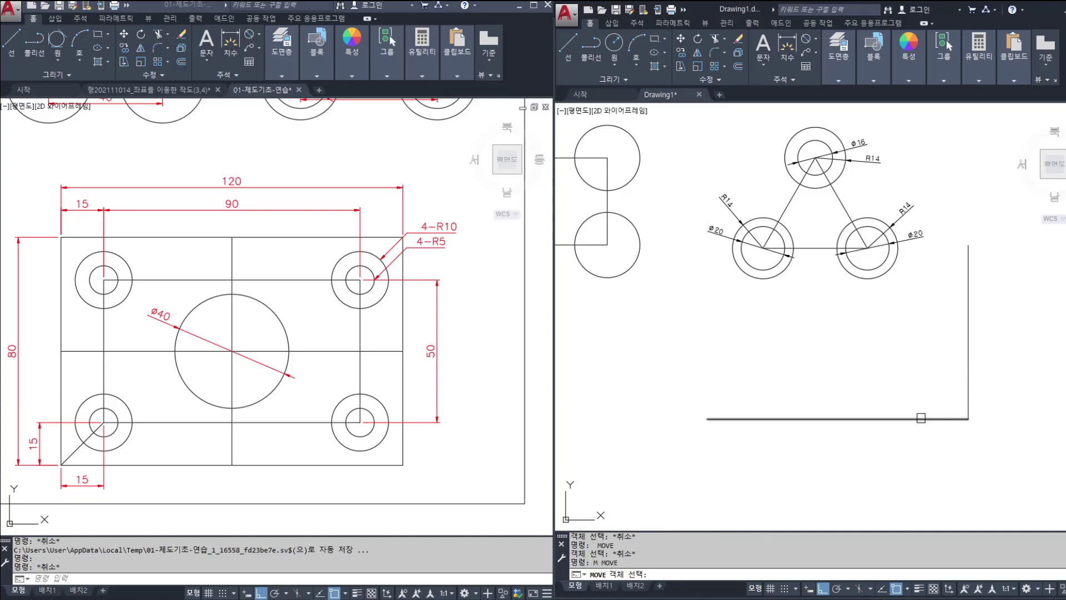
{"action": "scroll", "coordinate": [915, 420], "scroll_direction": "up", "scroll_amount": 2}
{"action": "left_click", "coordinate": [942, 417]}
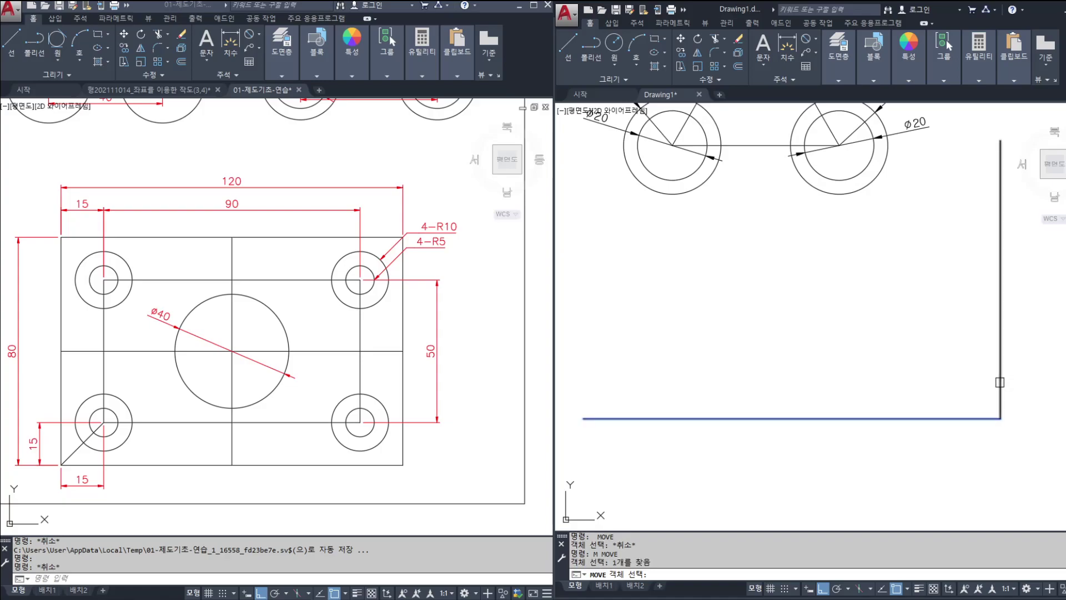
{"action": "left_click", "coordinate": [1000, 391]}
{"action": "key", "text": "Escape"}
{"action": "key", "text": "Escape"}
{"action": "key", "text": "Escape"}
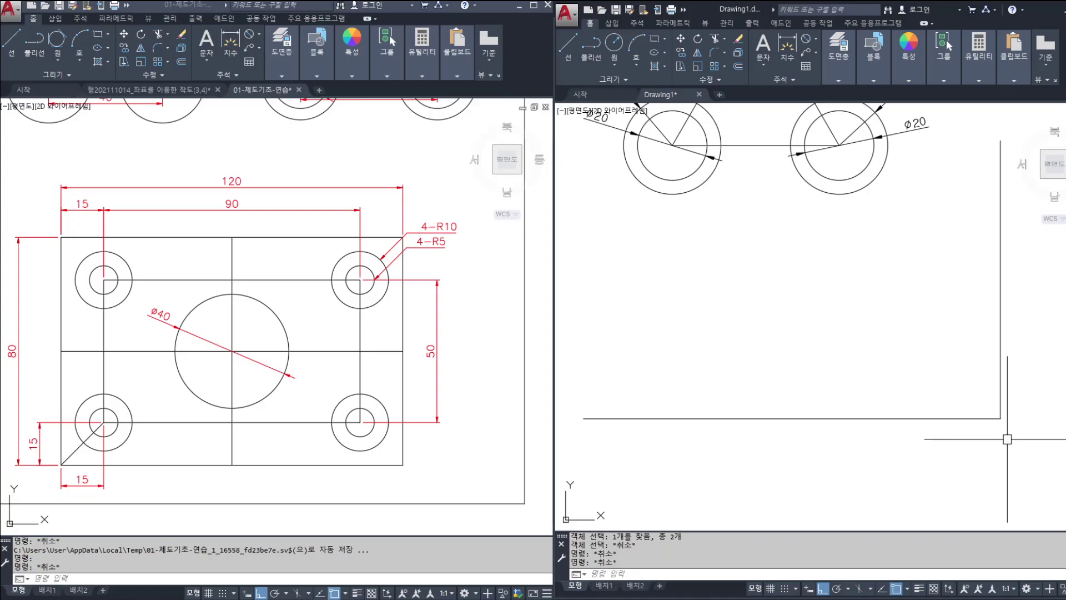
Move the new horizontal and vertical lines together straight down, away from the triangle figure.
{"action": "type", "text": "m"}
{"action": "key", "text": "Return"}
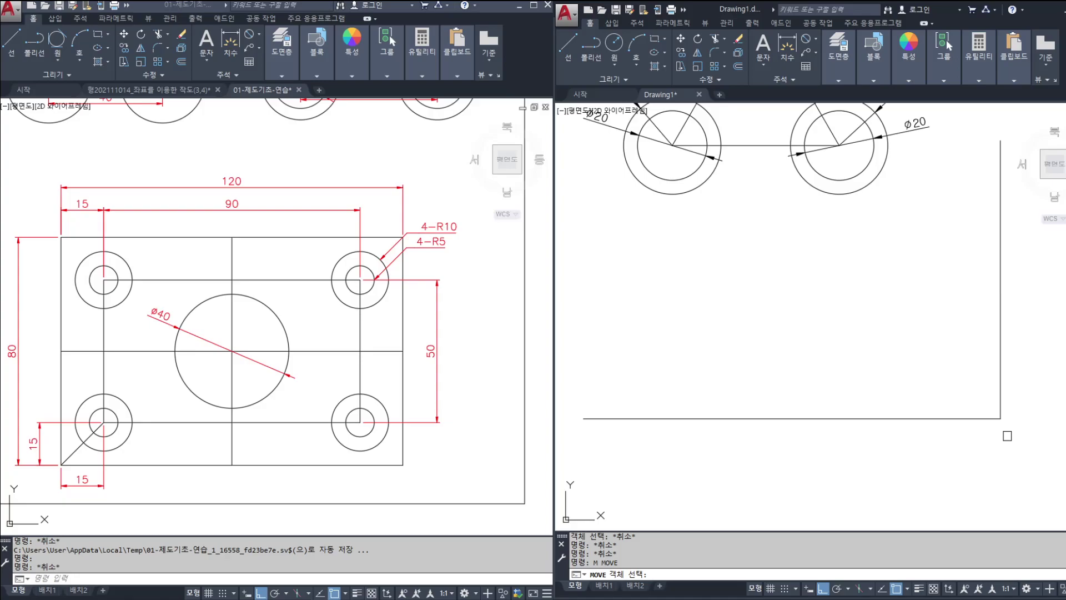
{"action": "left_click", "coordinate": [957, 364]}
{"action": "key", "text": "Return"}
{"action": "left_click", "coordinate": [908, 328]}
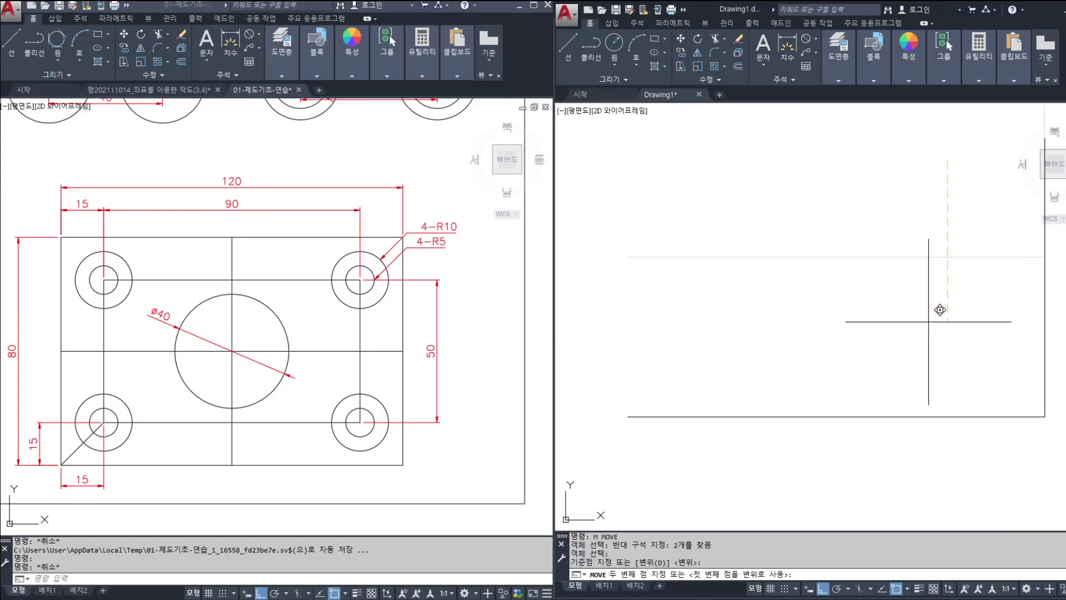
{"action": "left_click", "coordinate": [916, 360]}
{"action": "middle_click_drag", "start_coordinate": [926, 324], "coordinate": [850, 356]}
{"action": "key", "text": "Escape"}
{"action": "key", "text": "Escape"}
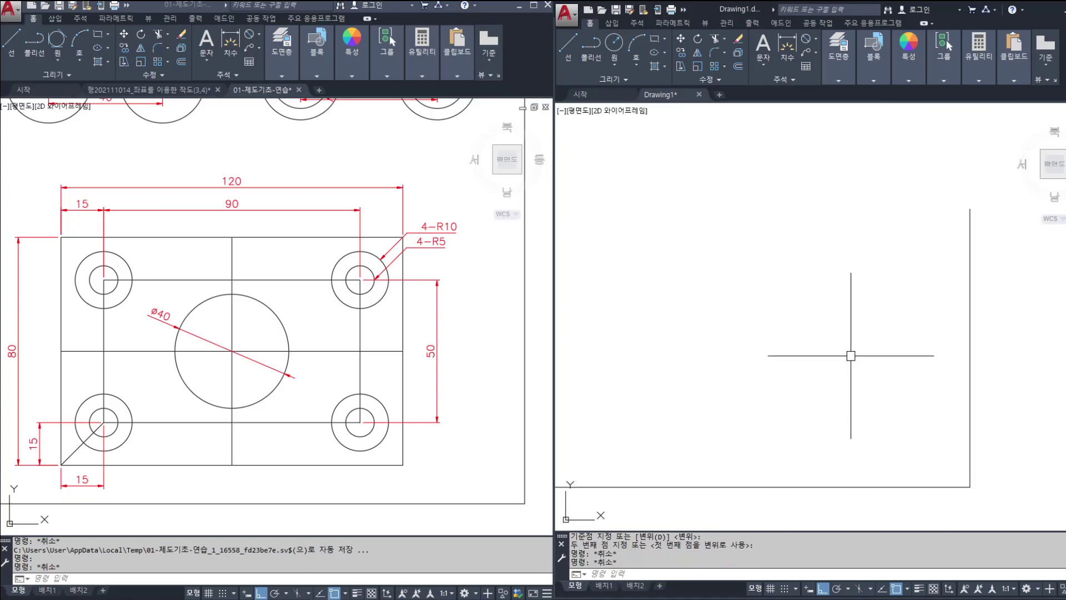
Complete the outer rectangle with a 120 top edge drawn leftwards and a left edge down to the bottom line's end.
{"action": "key", "text": "space"}
{"action": "left_click", "coordinate": [969, 209]}
{"action": "middle_click_drag", "start_coordinate": [798, 314], "coordinate": [910, 318]}
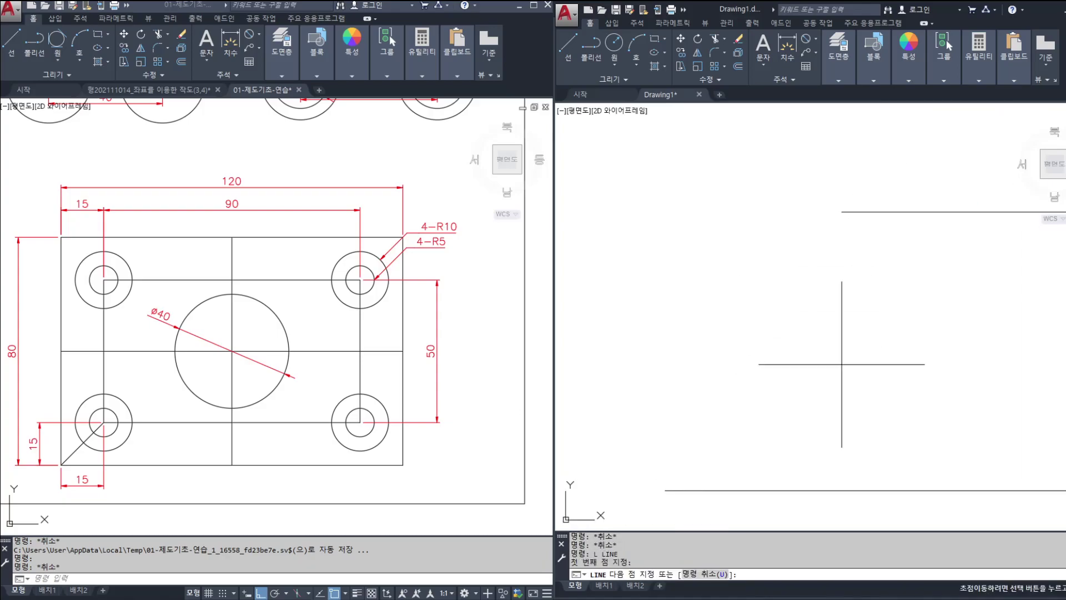
{"action": "type", "text": "120"}
{"action": "key", "text": "Return"}
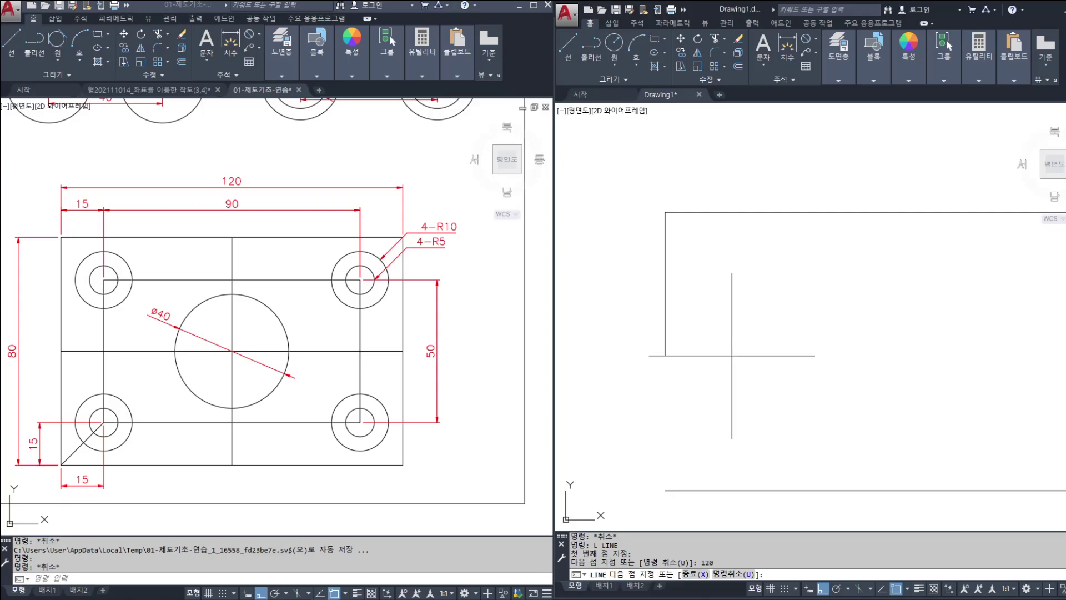
{"action": "left_click", "coordinate": [664, 491]}
{"action": "key", "text": "Escape"}
{"action": "middle_click_drag", "start_coordinate": [756, 405], "coordinate": [673, 393]}
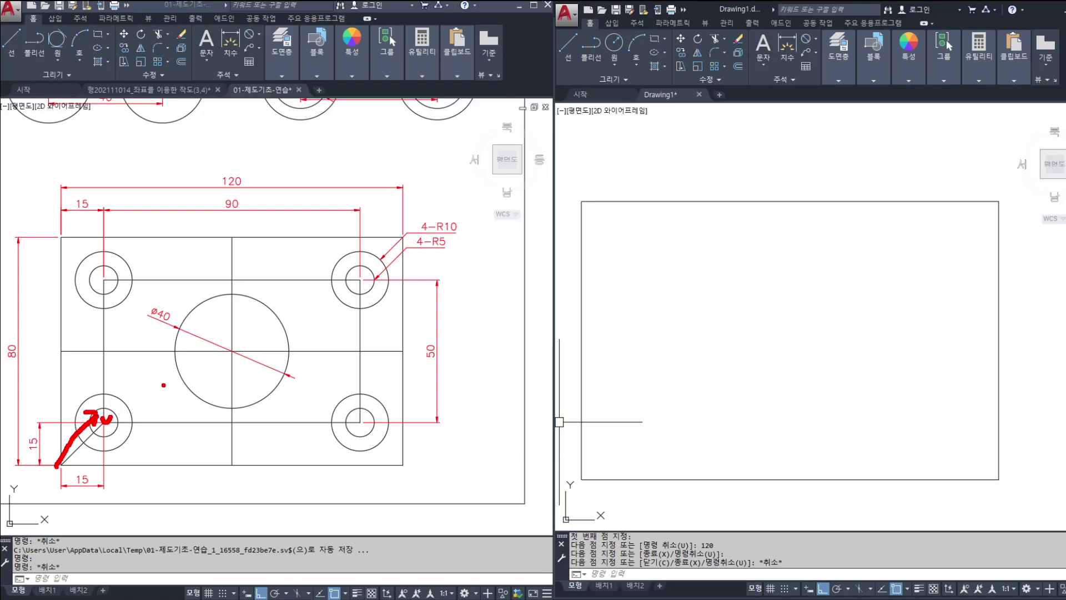
{"action": "key", "text": "Escape"}
{"action": "key", "text": "Escape"}
{"action": "type", "text": "l"}
{"action": "key", "text": "Return"}
{"action": "left_click", "coordinate": [581, 479]}
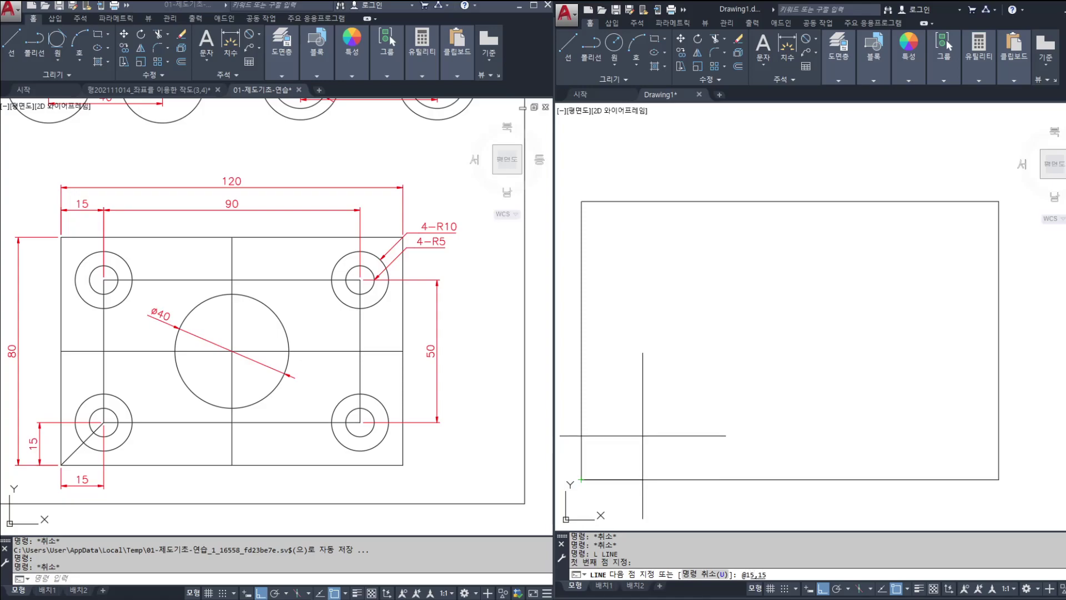
{"action": "key", "text": "Return"}
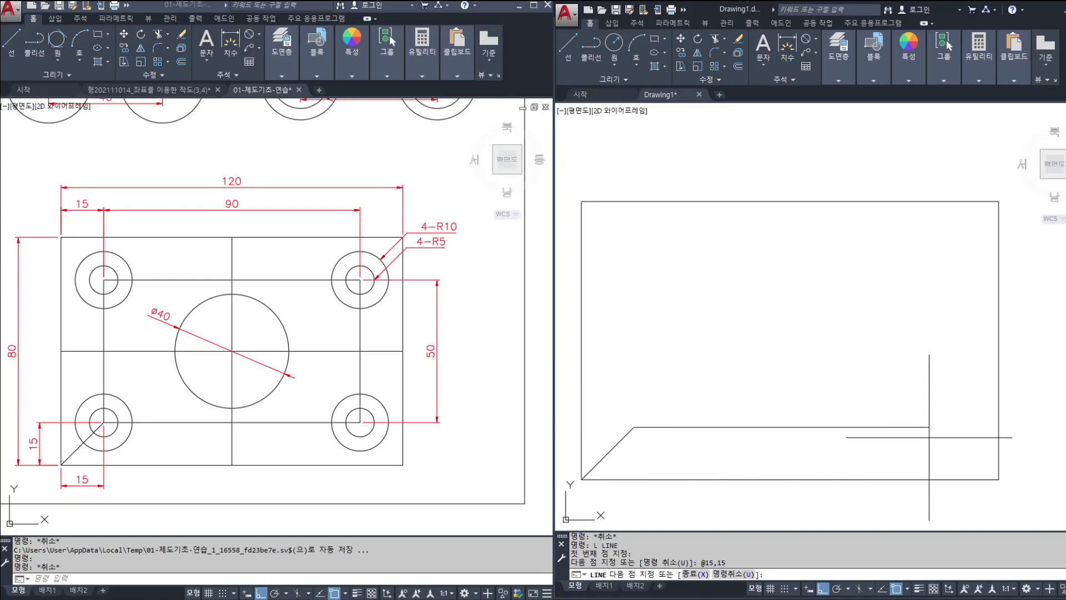
{"action": "key", "text": "Return"}
Draw a closed inner rectangle 90 wide and 50 high, starting from the upper end of the diagonal guide line.
{"action": "type", "text": "l"}
{"action": "key", "text": "Return"}
{"action": "left_click", "coordinate": [634, 428]}
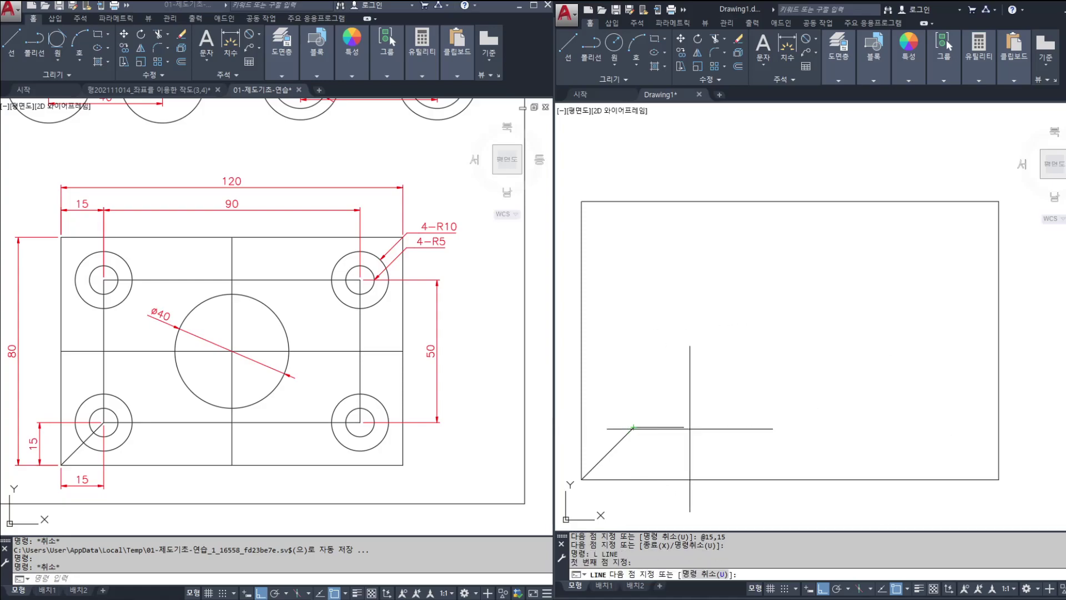
{"action": "type", "text": "90"}
{"action": "key", "text": "Return"}
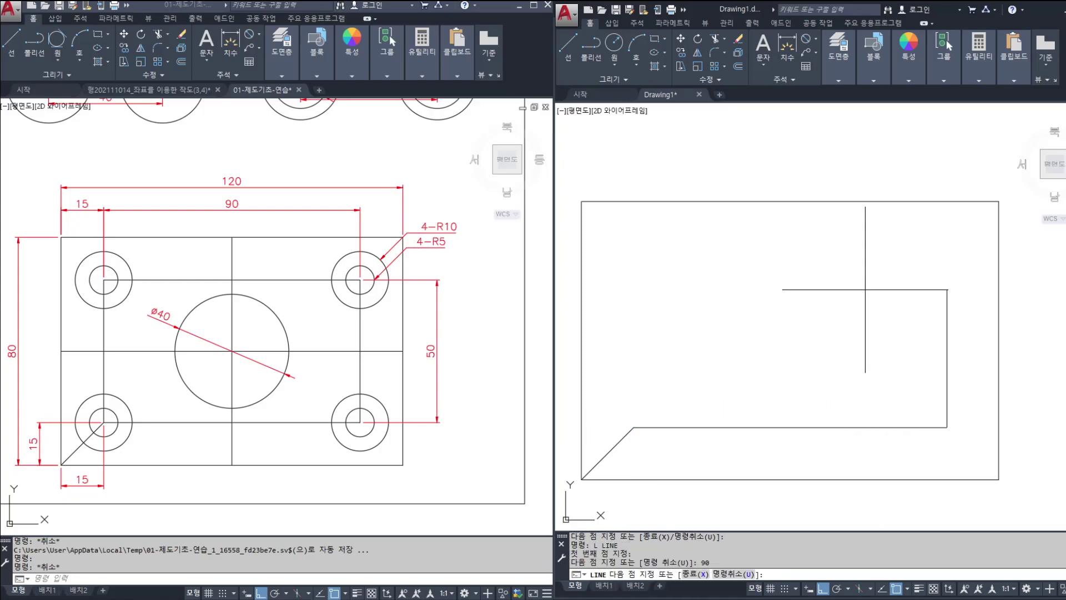
{"action": "type", "text": "50"}
{"action": "key", "text": "Return"}
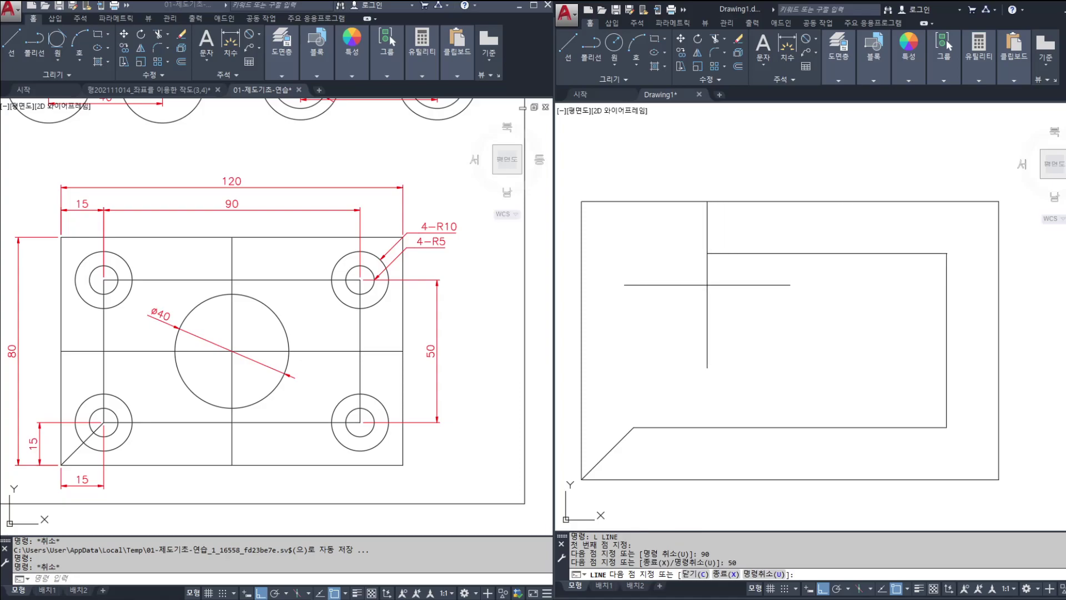
{"action": "type", "text": "90"}
{"action": "key", "text": "Return"}
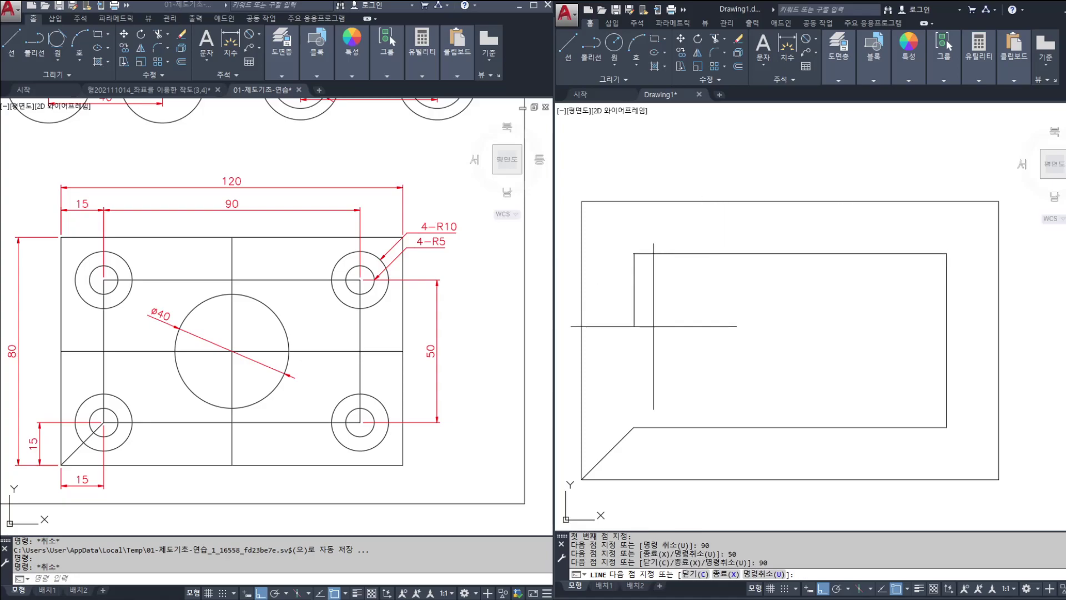
{"action": "type", "text": "c"}
{"action": "key", "text": "Return"}
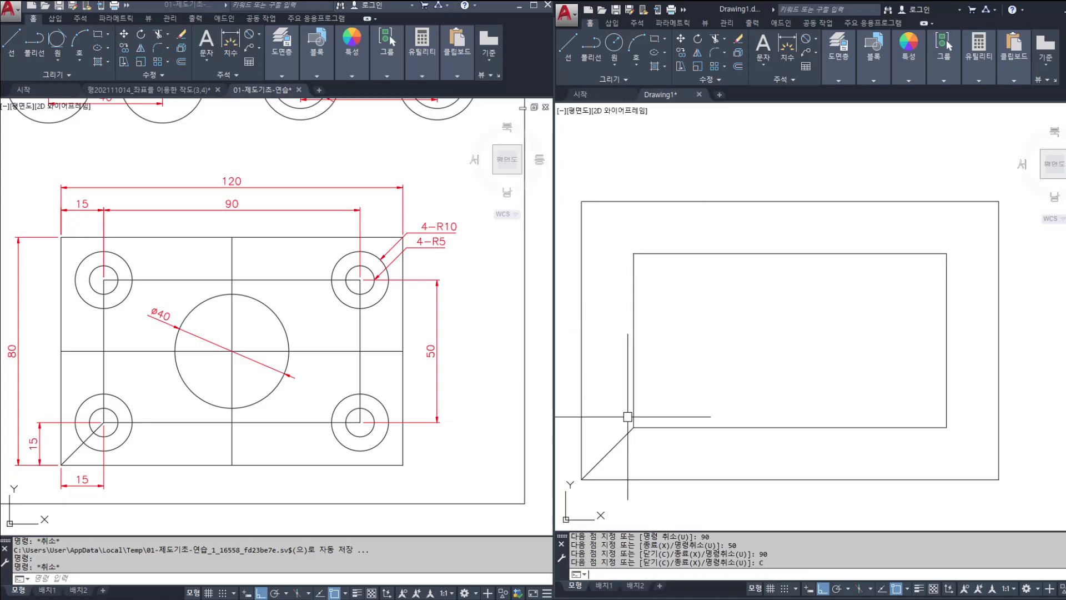
Erase the diagonal guide line between the lower-left corners of the two rectangles.
{"action": "left_click", "coordinate": [624, 436]}
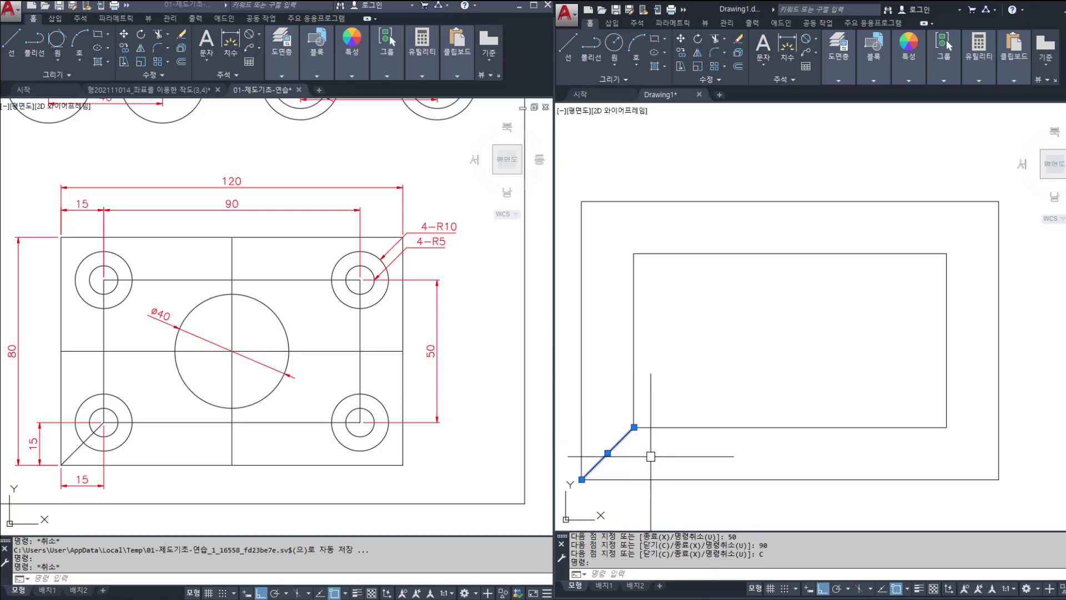
{"action": "key", "text": "Delete"}
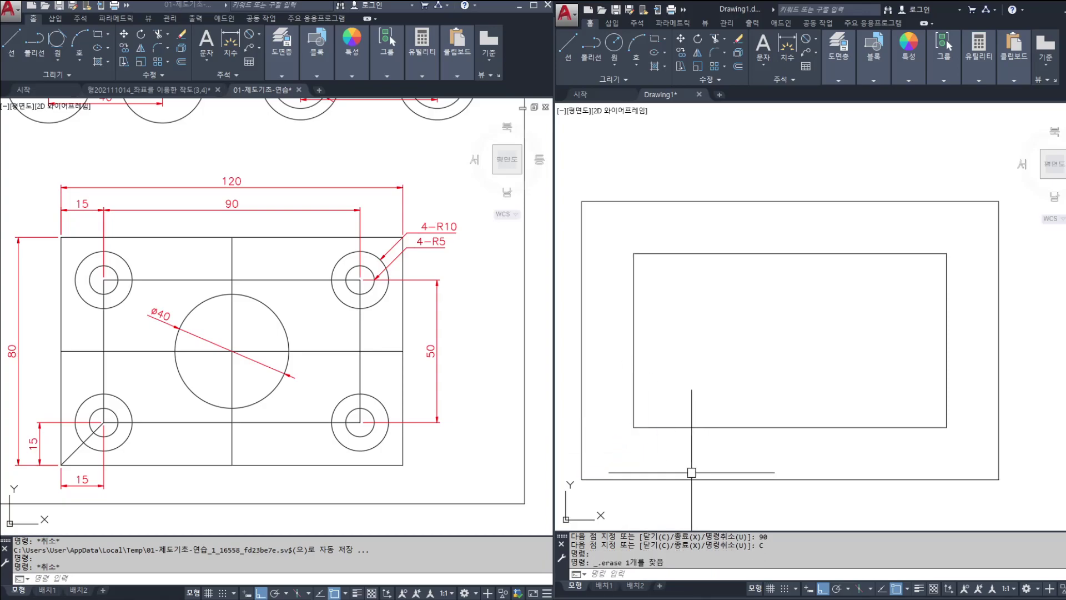
{"action": "key", "text": "Escape"}
{"action": "key", "text": "Escape"}
Draw vertical and horizontal centre lines across the outer rectangle, joining the midpoints of its opposite sides.
{"action": "type", "text": "l"}
{"action": "key", "text": "Return"}
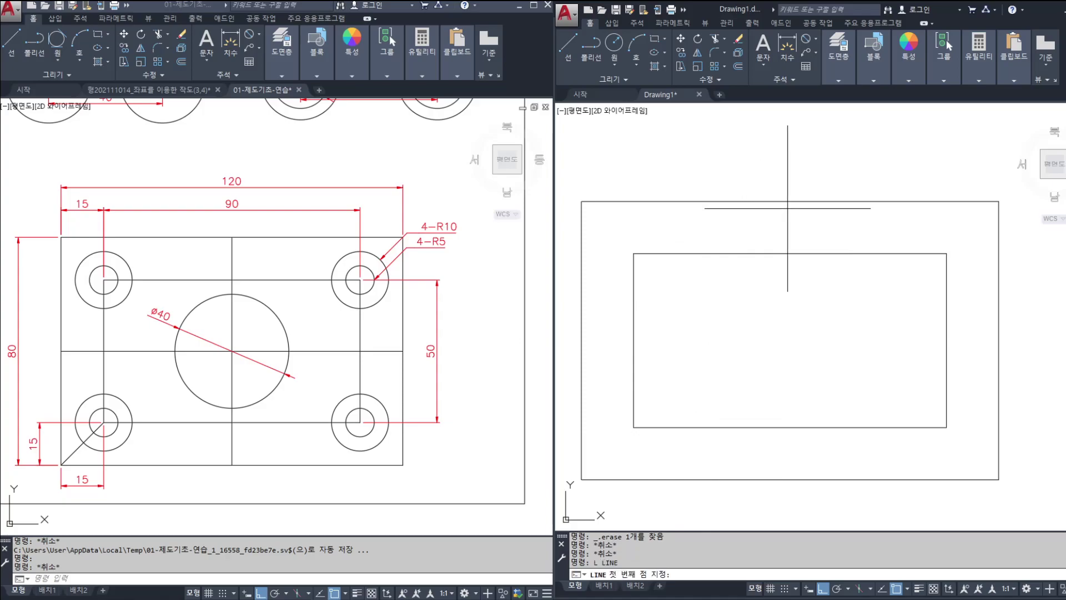
{"action": "left_click", "coordinate": [790, 201]}
{"action": "left_click", "coordinate": [790, 479]}
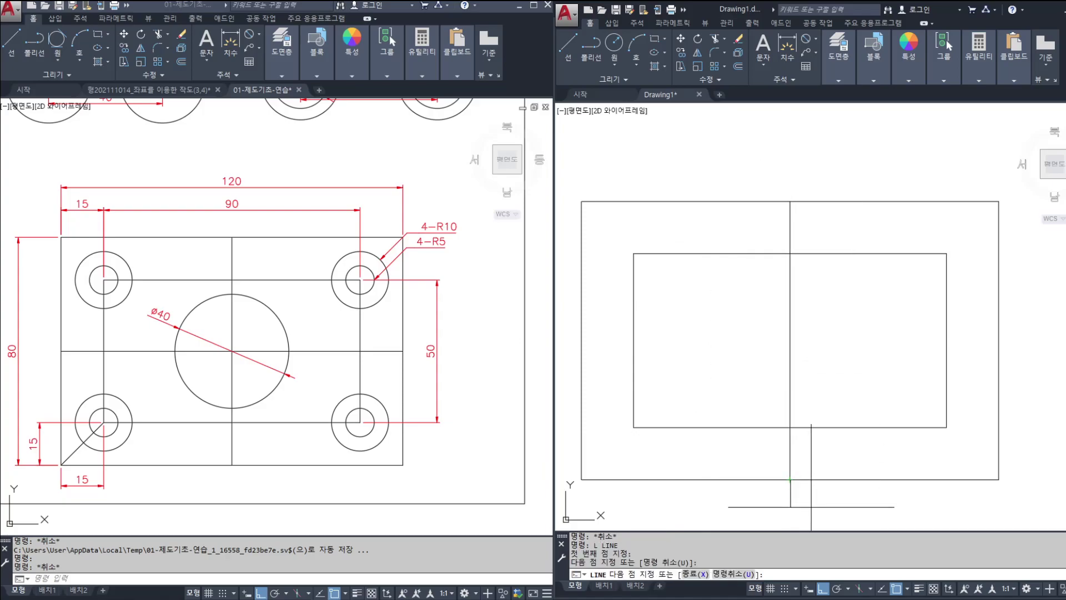
{"action": "key", "text": "Return"}
{"action": "key", "text": "Return"}
{"action": "left_click", "coordinate": [581, 340]}
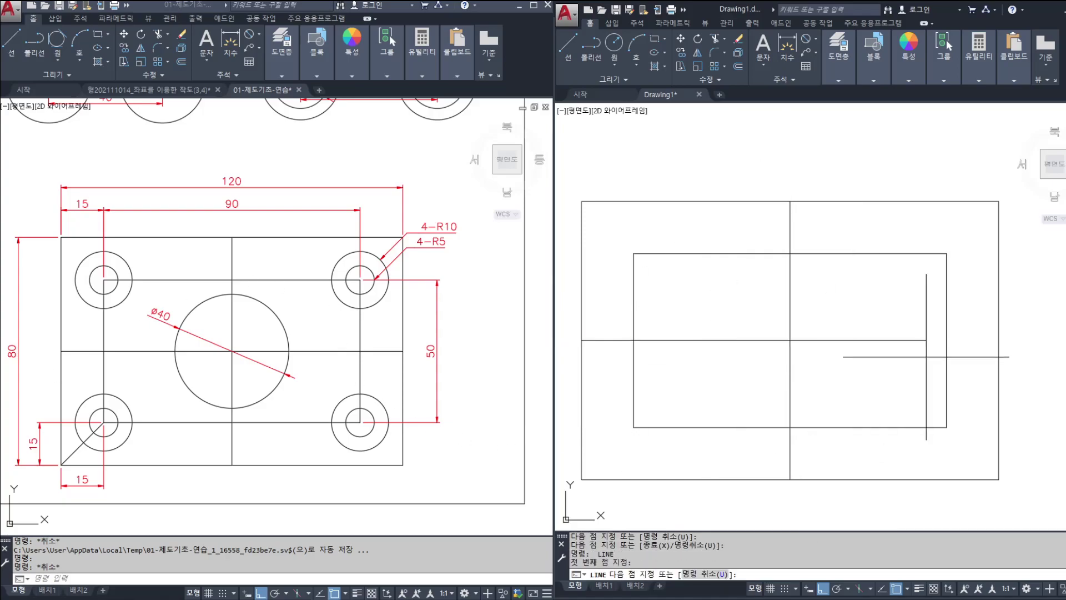
{"action": "left_click", "coordinate": [998, 340]}
{"action": "key", "text": "Return"}
Draw a circle of diameter 40 centred on the intersection of the two centre lines.
{"action": "type", "text": "c"}
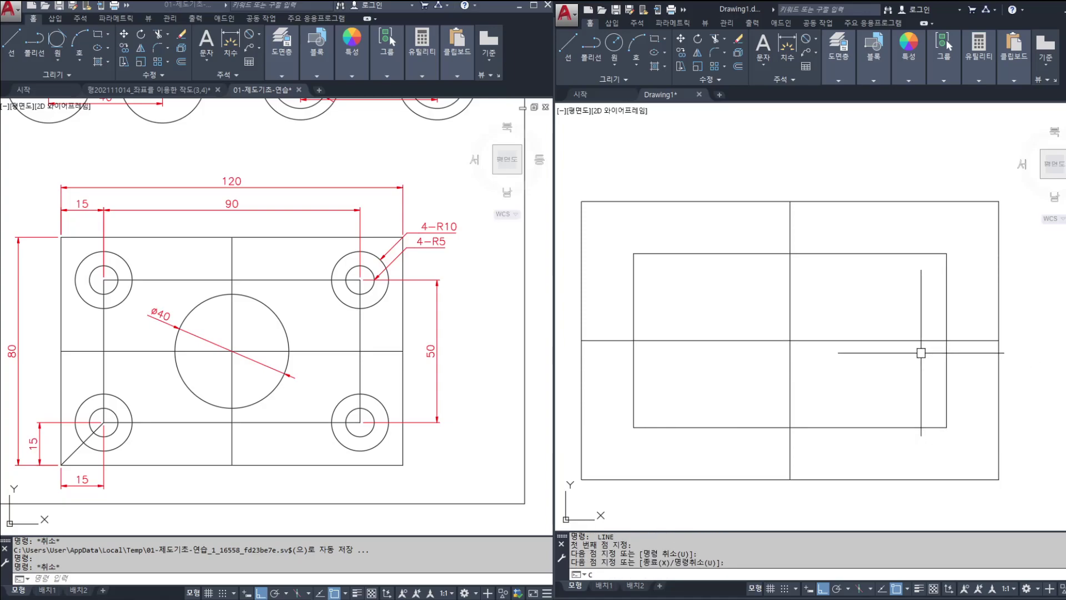
{"action": "key", "text": "Return"}
{"action": "left_click", "coordinate": [790, 339]}
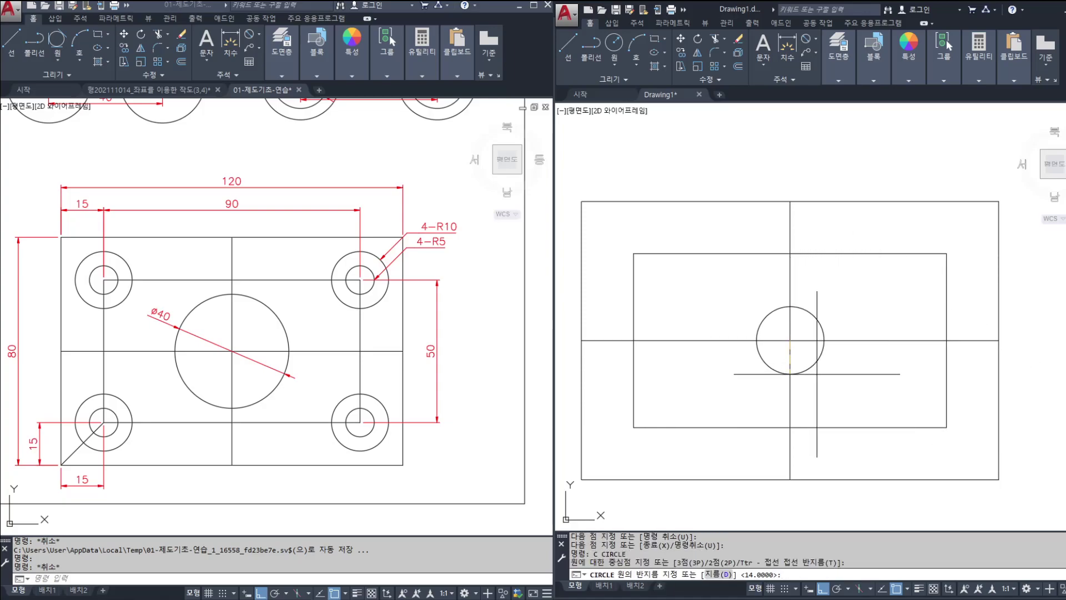
{"action": "type", "text": "d"}
{"action": "key", "text": "Return"}
{"action": "type", "text": "4"}
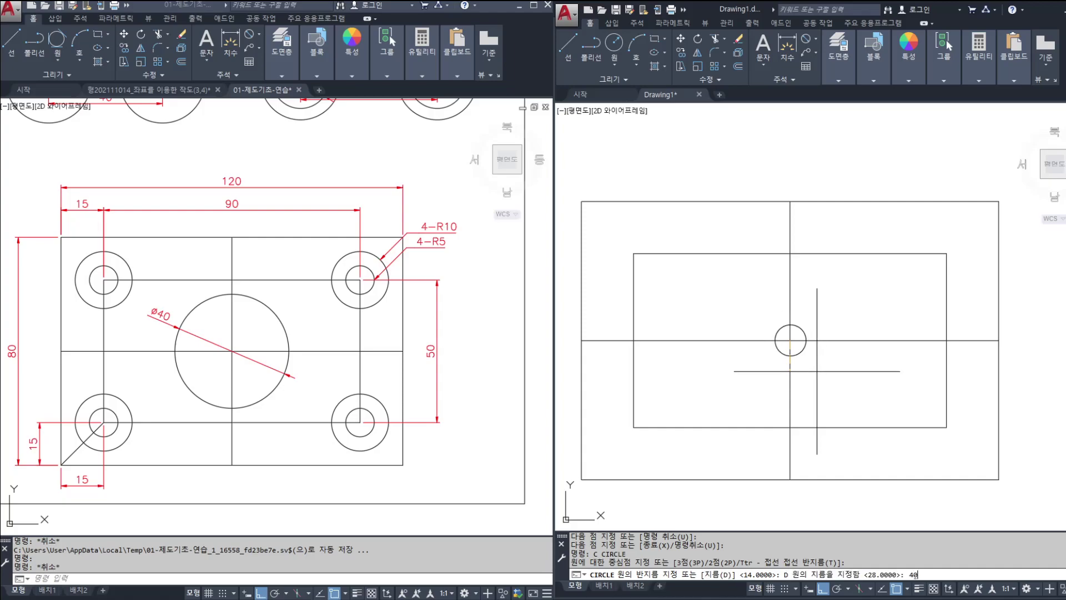
{"action": "type", "text": "0"}
{"action": "key", "text": "Return"}
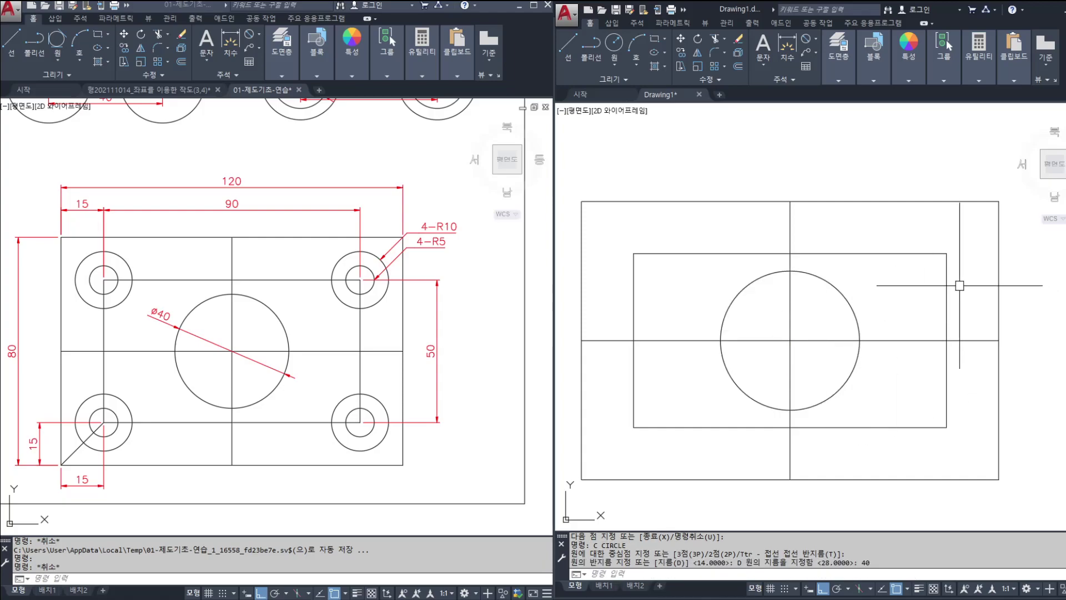
Draw two concentric circles of radius 5 and 10 centred on the inner rectangle's upper-right corner.
{"action": "key", "text": "Return"}
{"action": "left_click", "coordinate": [946, 253]}
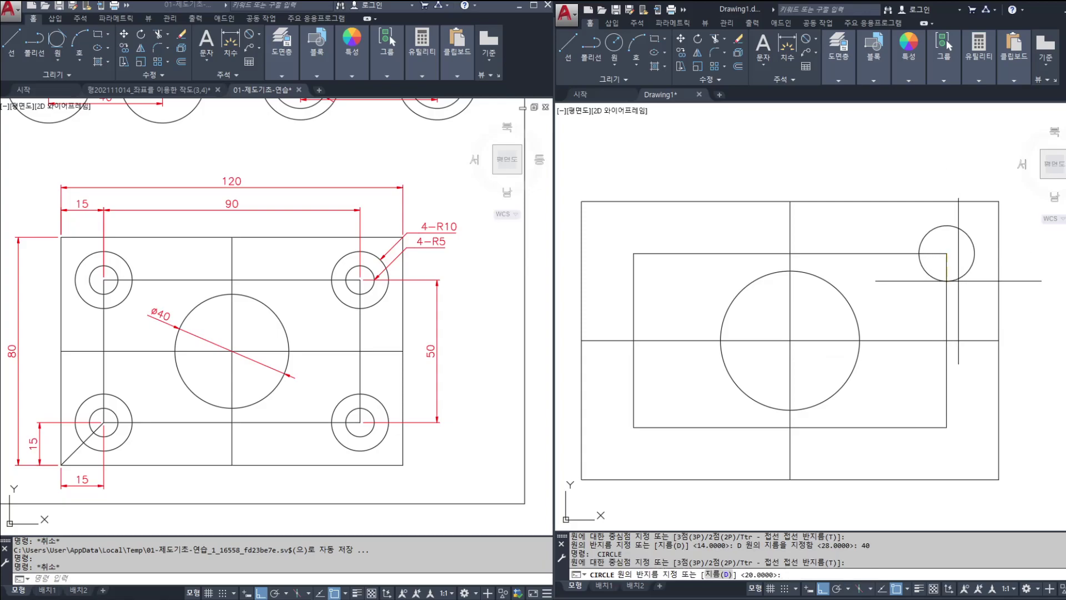
{"action": "type", "text": "5"}
{"action": "key", "text": "Return"}
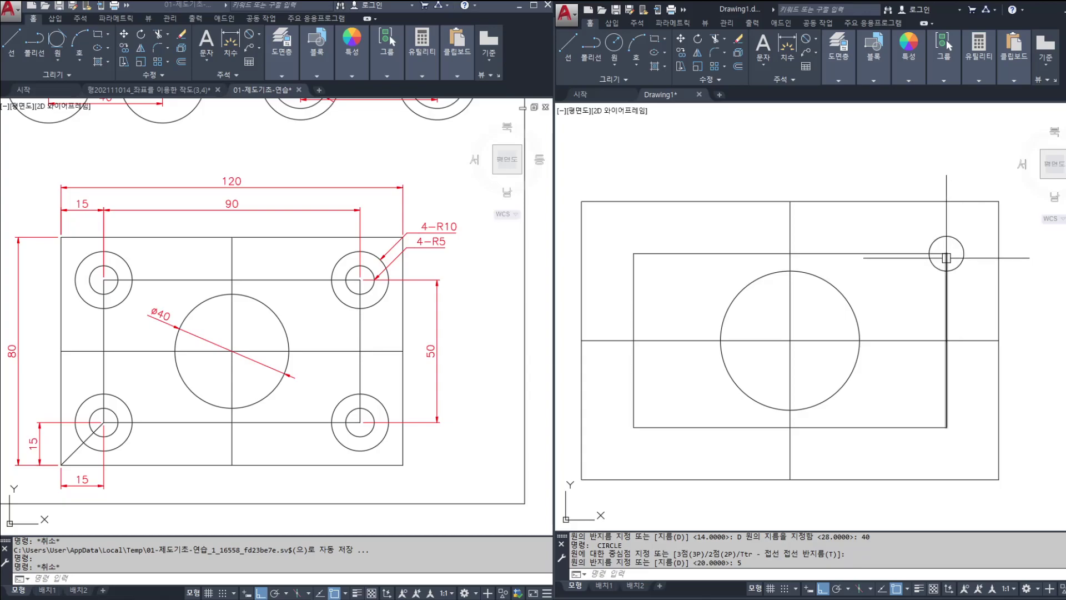
{"action": "key", "text": "Return"}
{"action": "left_click", "coordinate": [947, 253]}
{"action": "type", "text": "10"}
{"action": "key", "text": "Return"}
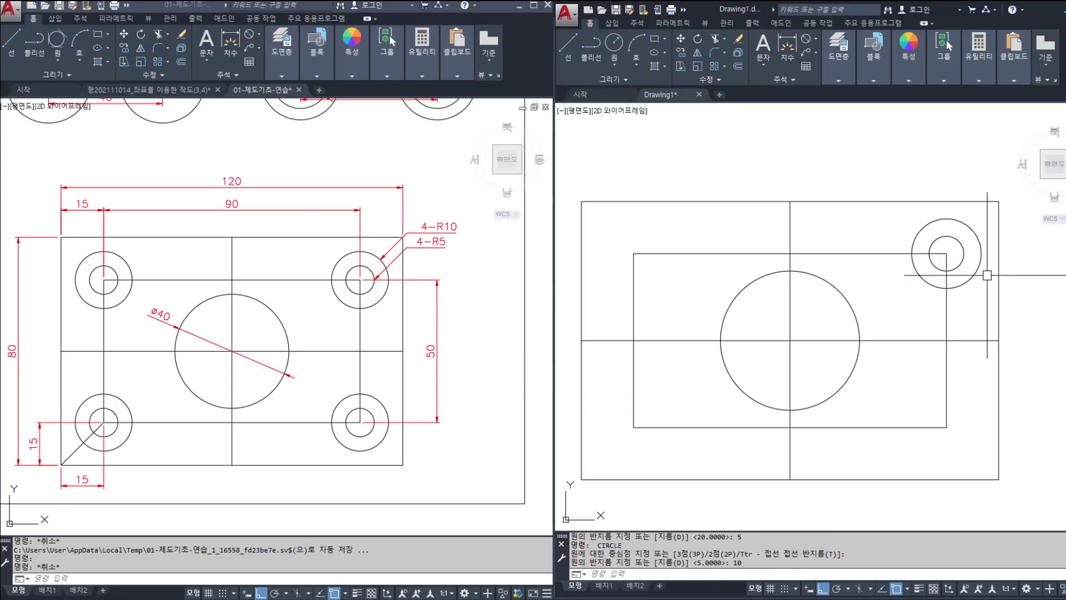
{"action": "key", "text": "Escape"}
{"action": "key", "text": "Escape"}
Copy both concentric circles from the inner rectangle's upper-right corner to its other three corners.
{"action": "type", "text": "c"}
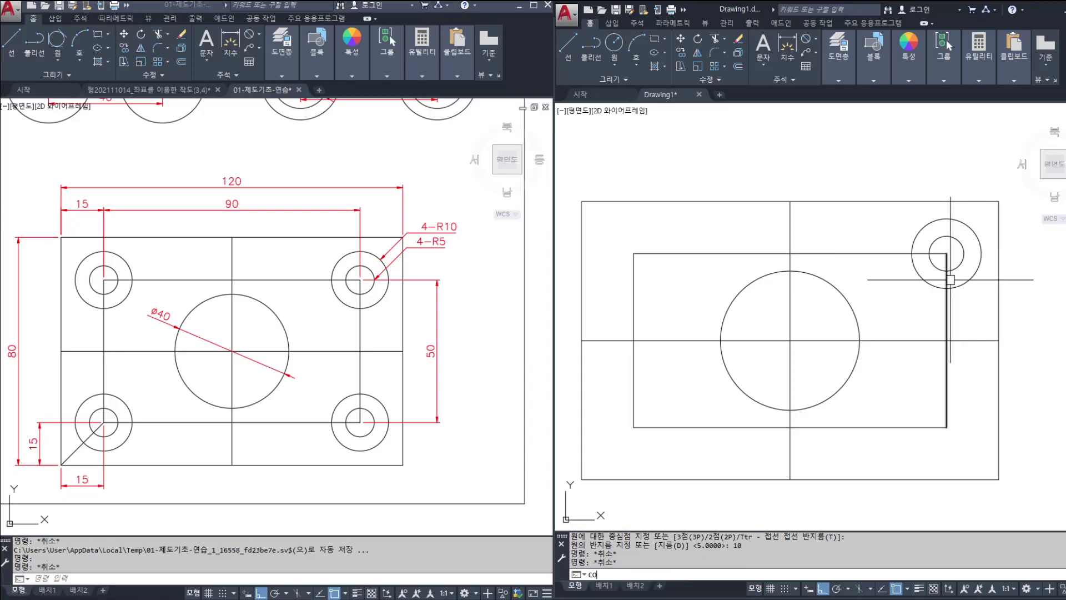
{"action": "type", "text": "o"}
{"action": "key", "text": "Return"}
{"action": "left_click", "coordinate": [969, 303]}
{"action": "left_click", "coordinate": [955, 258]}
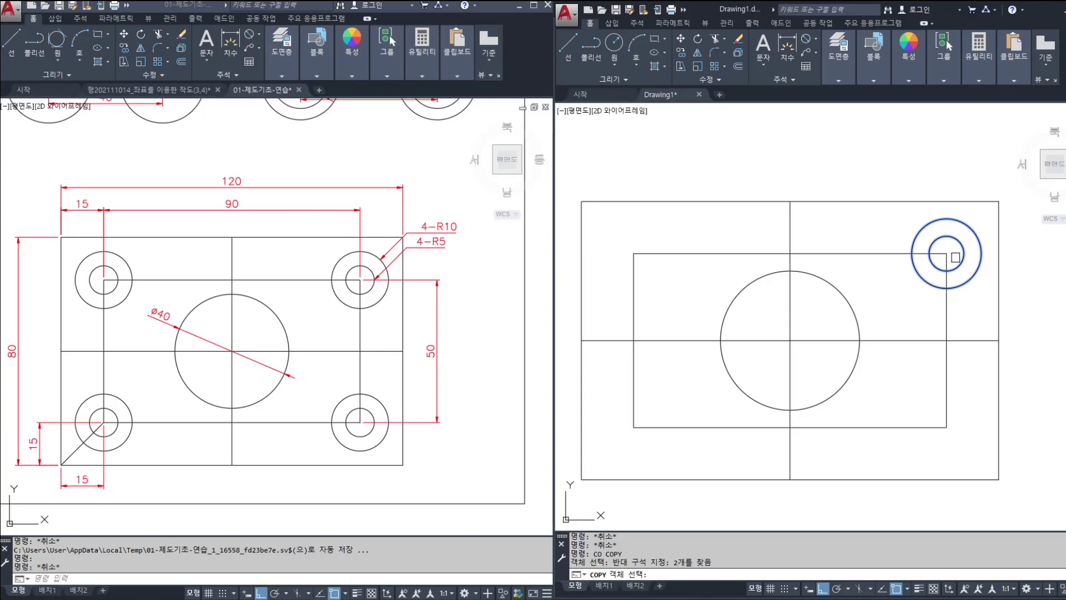
{"action": "key", "text": "Return"}
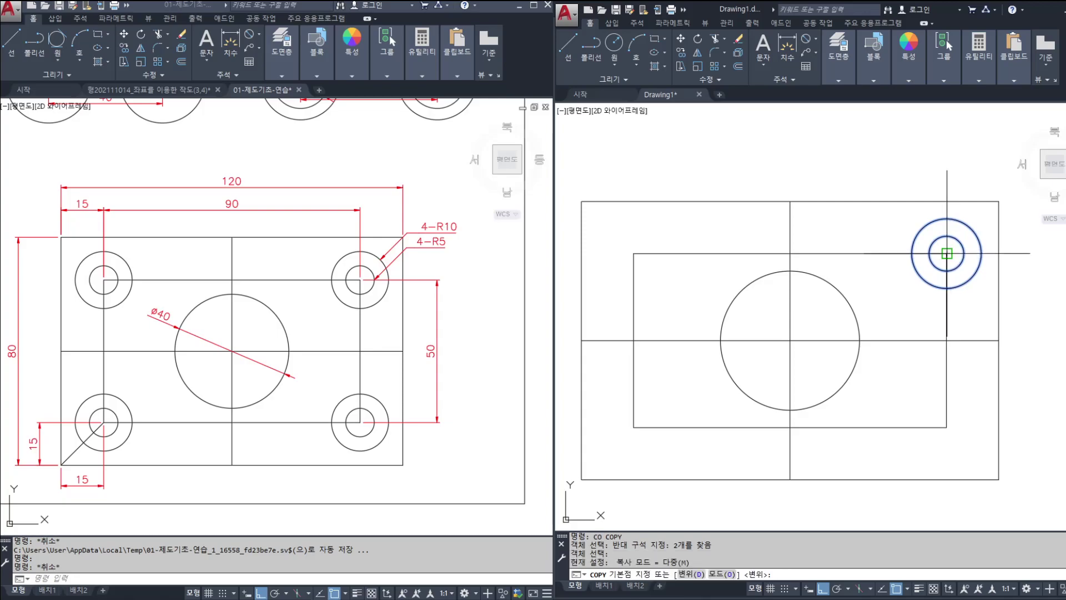
{"action": "left_click", "coordinate": [947, 253]}
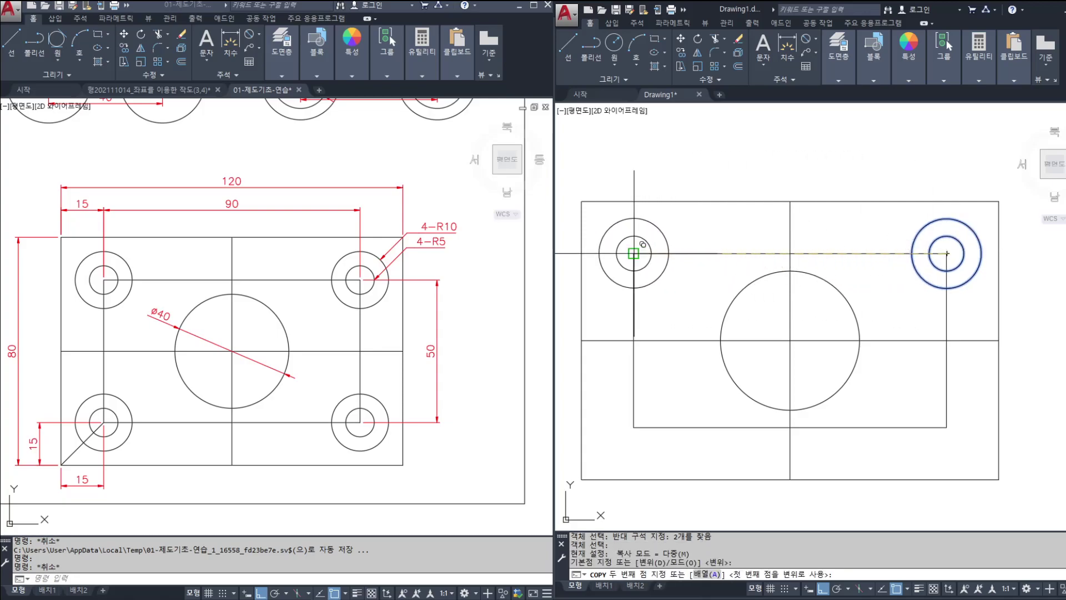
{"action": "left_click", "coordinate": [634, 254]}
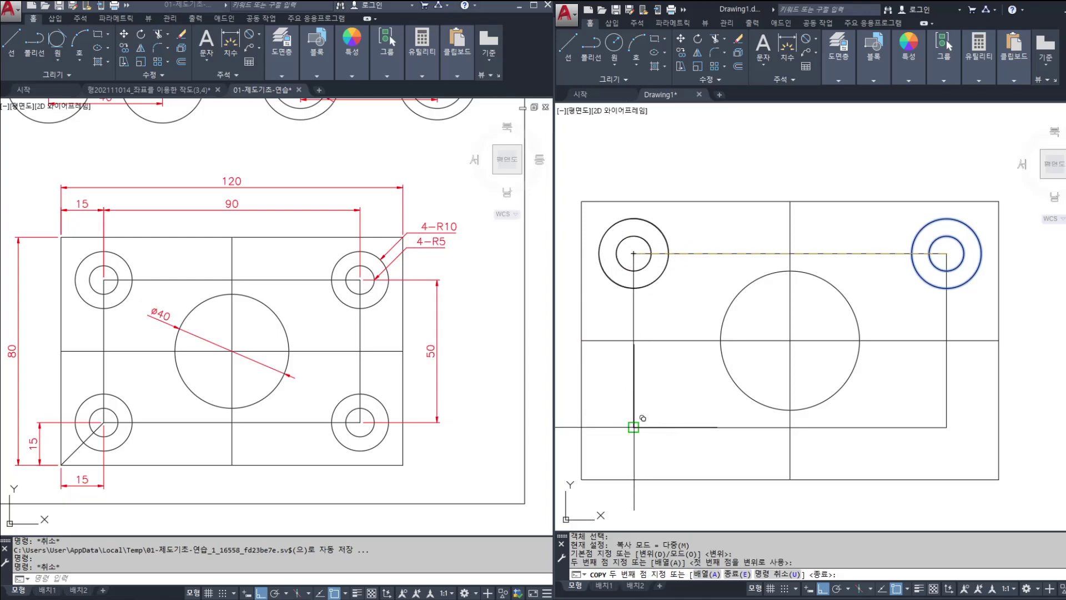
{"action": "left_click", "coordinate": [633, 426]}
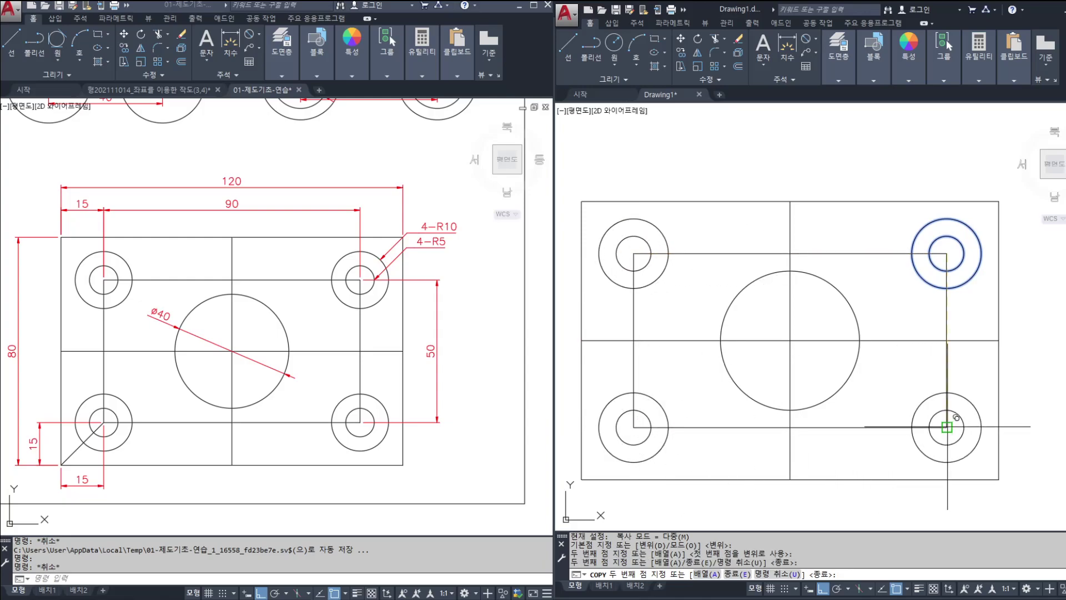
{"action": "left_click", "coordinate": [946, 427]}
{"action": "key", "text": "Escape"}
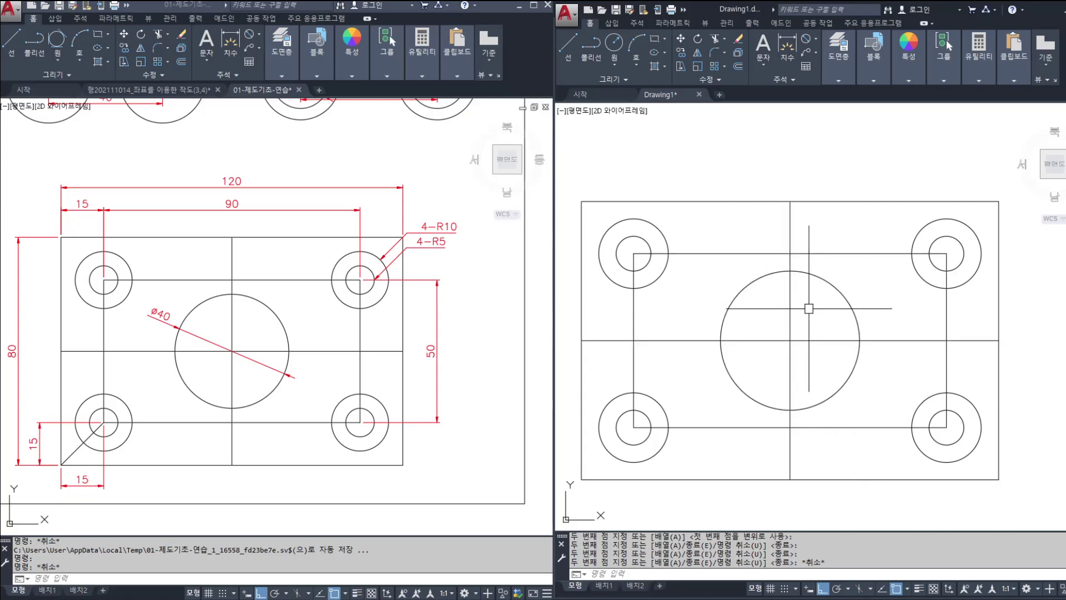
Compare the drawn figures with the reference sheet, examining the four-circle, triangle and 120 by 80 rectangle figures.
{"action": "scroll", "coordinate": [764, 342], "scroll_direction": "down", "scroll_amount": 3}
{"action": "mouse_move", "coordinate": [763, 311]}
{"action": "middle_mouse_down"}
{"action": "mouse_move", "coordinate": [780, 380]}
{"action": "mouse_move", "coordinate": [836, 424]}
{"action": "middle_mouse_up"}
{"action": "left_click", "coordinate": [354, 274]}
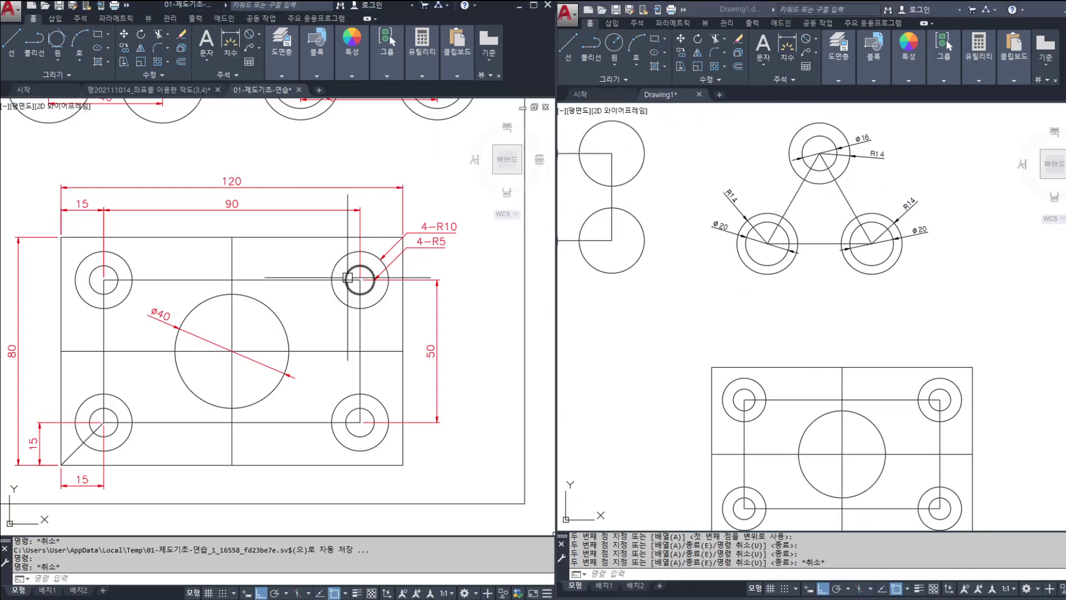
{"action": "middle_click_drag", "start_coordinate": [354, 274], "coordinate": [378, 467]}
{"action": "middle_click_drag", "start_coordinate": [361, 222], "coordinate": [392, 378]}
{"action": "middle_click_drag", "start_coordinate": [370, 412], "coordinate": [371, 345]}
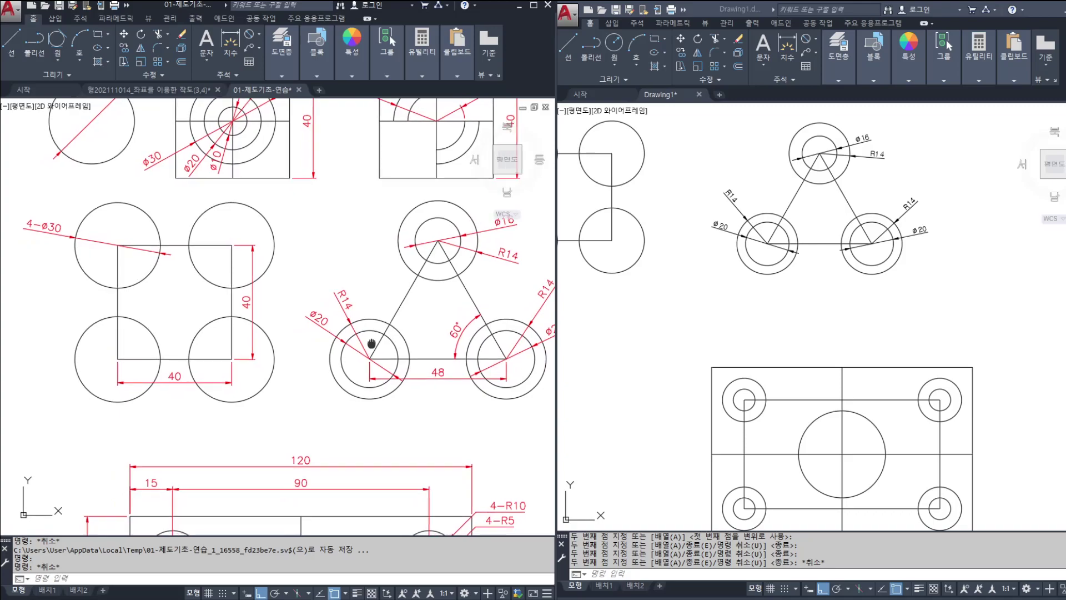
{"action": "mouse_move", "coordinate": [237, 388]}
{"action": "middle_mouse_down"}
{"action": "mouse_move", "coordinate": [226, 238]}
{"action": "mouse_move", "coordinate": [210, 309]}
{"action": "middle_mouse_up"}
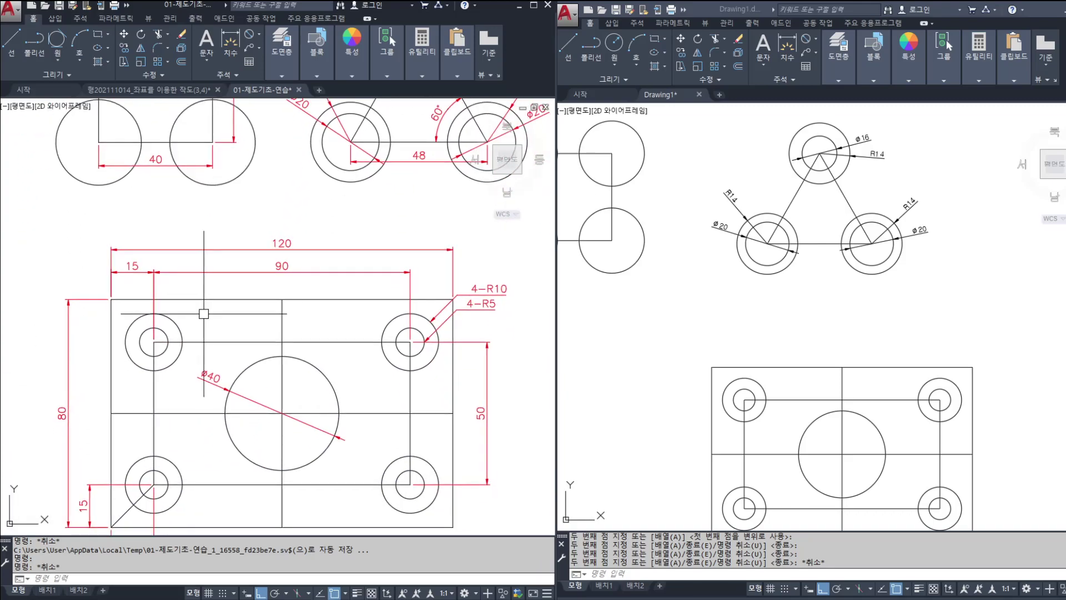
{"action": "middle_click_drag", "start_coordinate": [276, 243], "coordinate": [266, 227]}
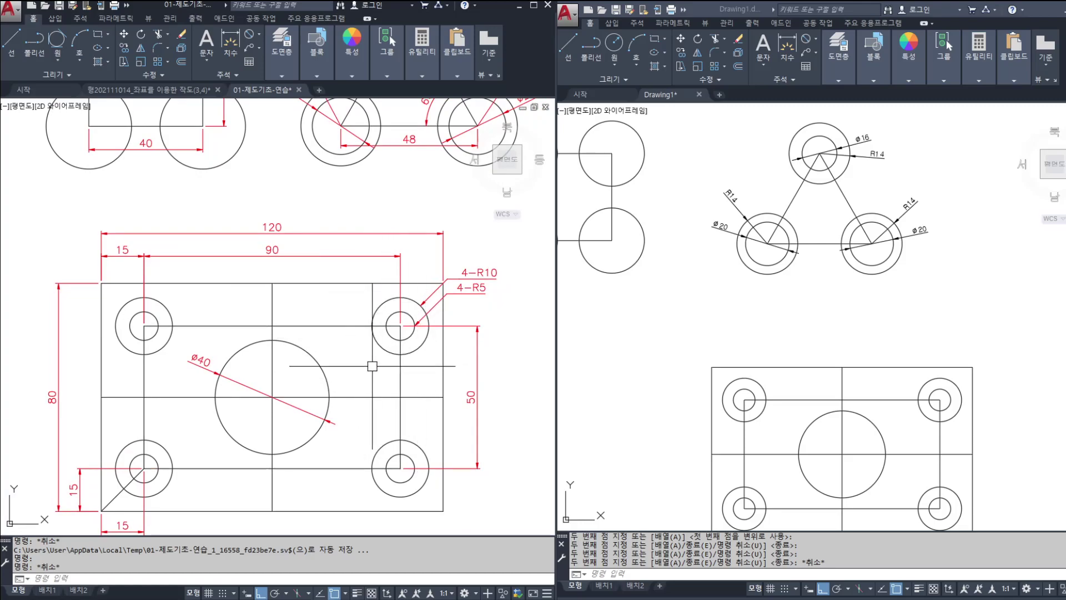
{"action": "middle_click_drag", "start_coordinate": [380, 367], "coordinate": [382, 203]}
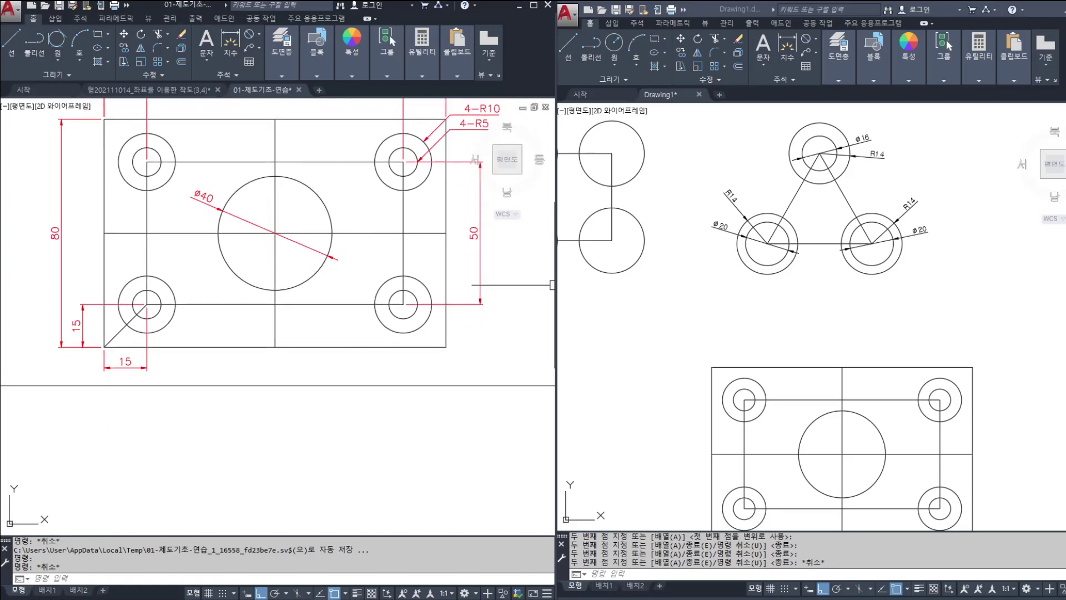